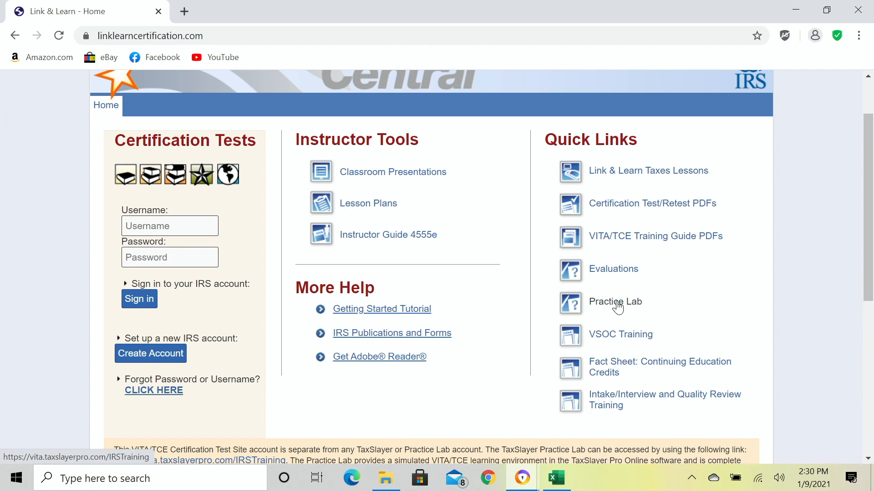
Open the Practice Lab from Quick Links in a new tab at vita.taxslayerpro.com.
{"action": "left_click", "coordinate": [617, 302]}
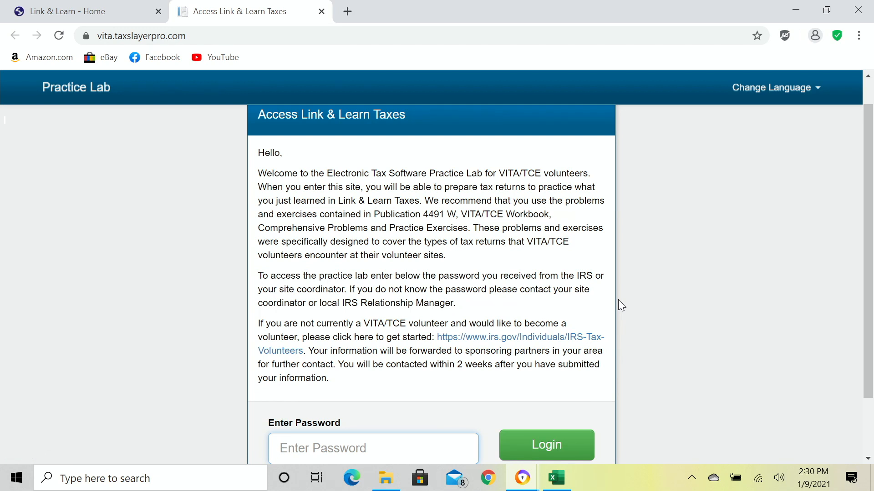
Enter the IRS practice lab access password and log in to reach the Sign In form.
{"action": "scroll", "coordinate": [619, 307], "scroll_direction": "down", "scroll_amount": 2}
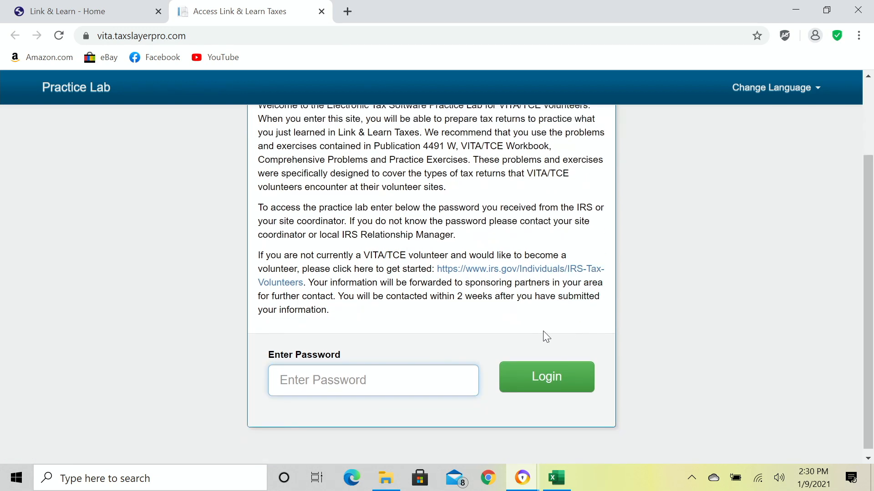
{"action": "scroll", "coordinate": [672, 328], "scroll_direction": "up", "scroll_amount": 2}
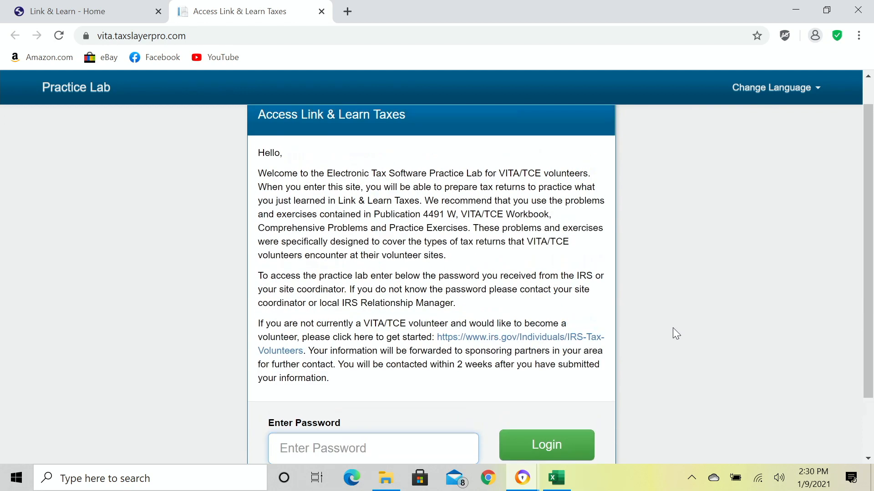
{"action": "scroll", "coordinate": [673, 328], "scroll_direction": "down", "scroll_amount": 1}
{"action": "scroll", "coordinate": [676, 333], "scroll_direction": "down", "scroll_amount": 1}
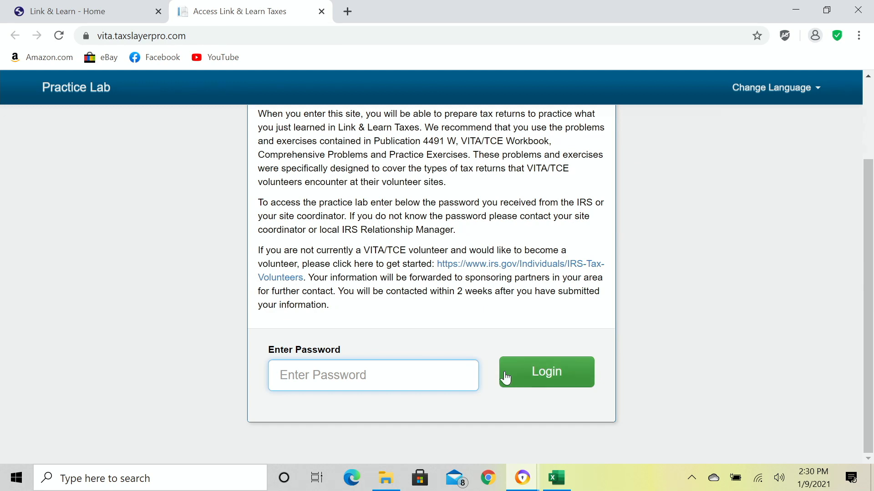
{"action": "type", "text": "••••••"}
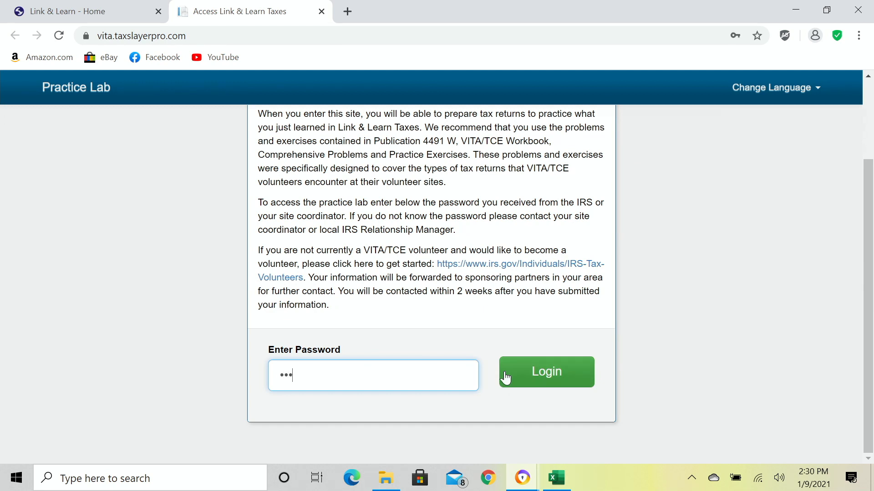
{"action": "type", "text": "•••••"}
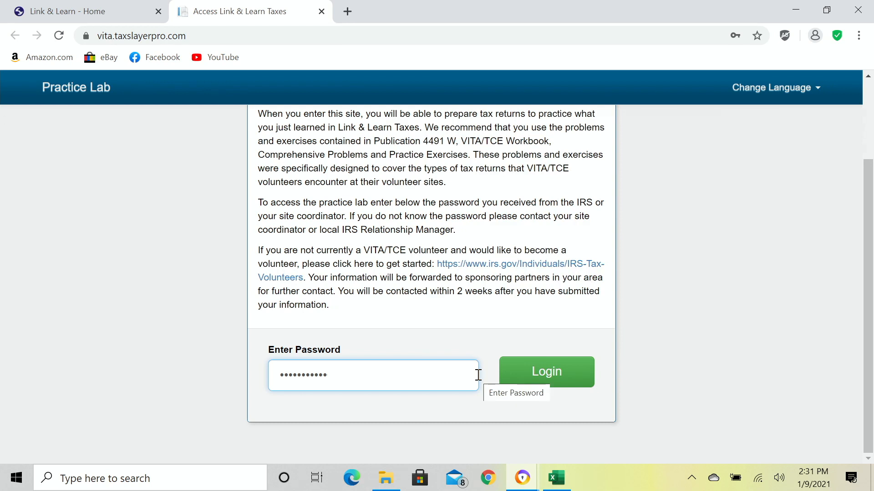
{"action": "left_click", "coordinate": [543, 379]}
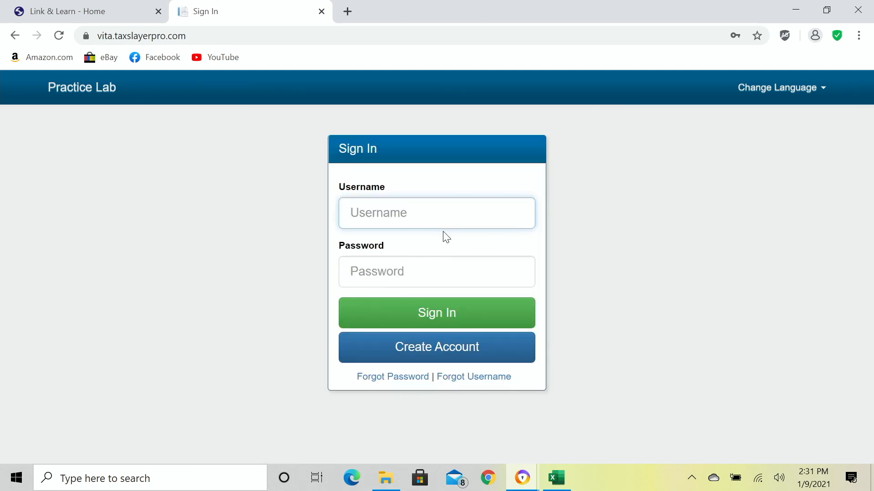
Start a new practice account via Create Account and view the Program Type dropdown choices.
{"action": "left_click", "coordinate": [439, 357]}
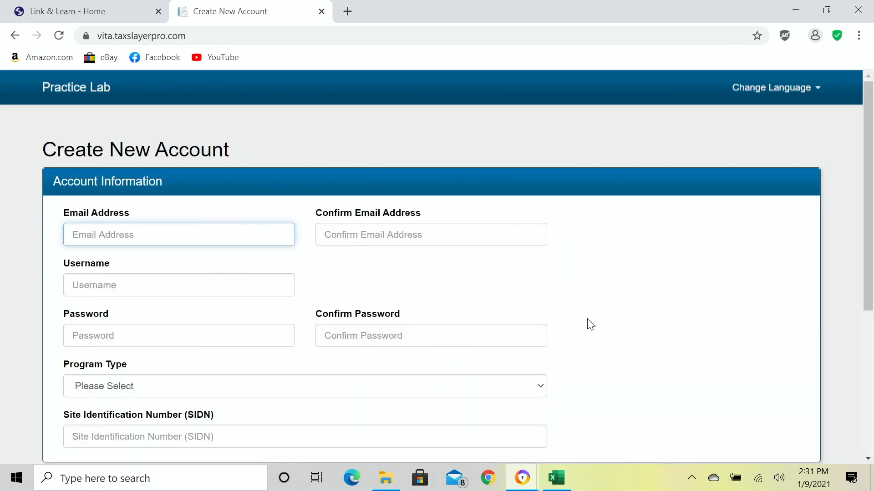
{"action": "scroll", "coordinate": [609, 328], "scroll_direction": "down", "scroll_amount": 2}
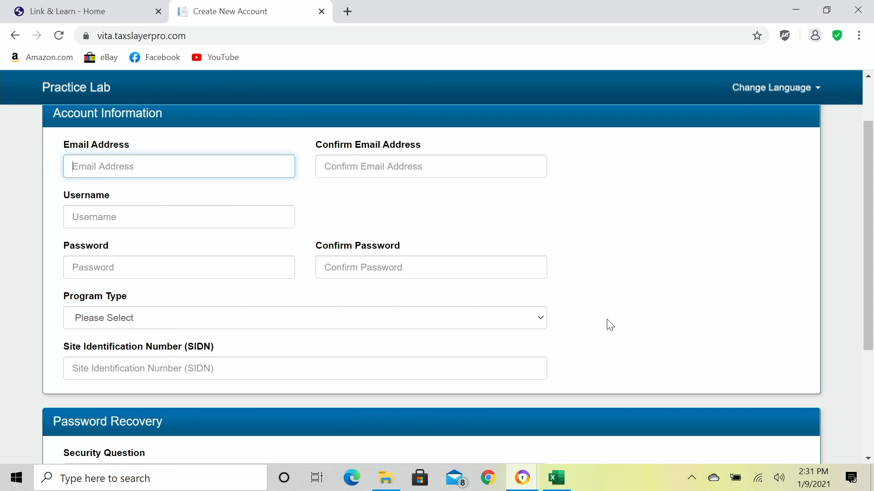
{"action": "left_click", "coordinate": [540, 322]}
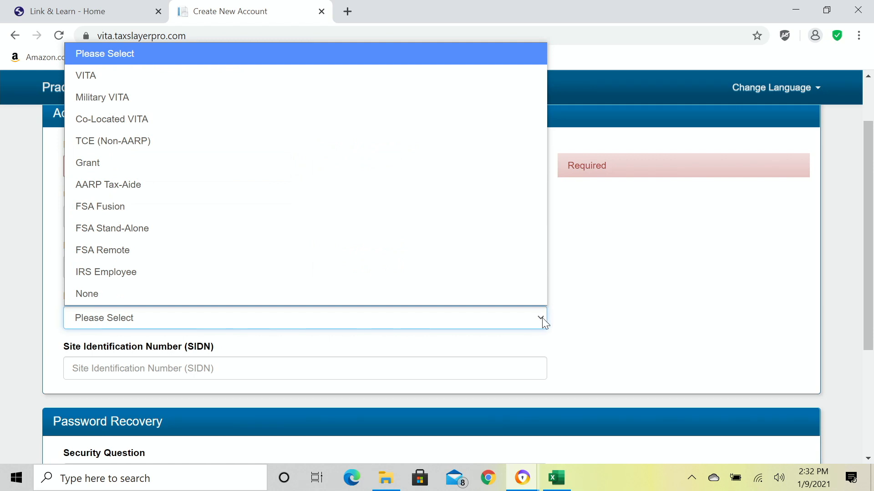
{"action": "left_click", "coordinate": [607, 321]}
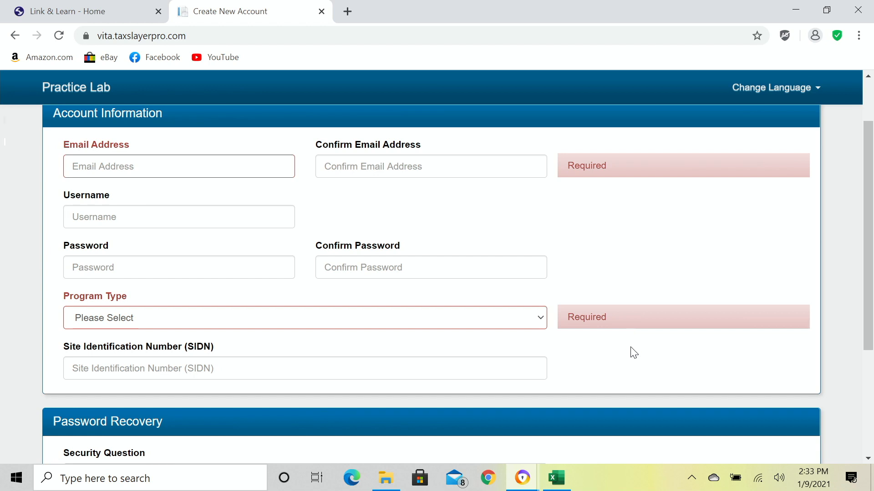
{"action": "scroll", "coordinate": [630, 346], "scroll_direction": "down", "scroll_amount": 3}
{"action": "scroll", "coordinate": [633, 350], "scroll_direction": "down", "scroll_amount": 1}
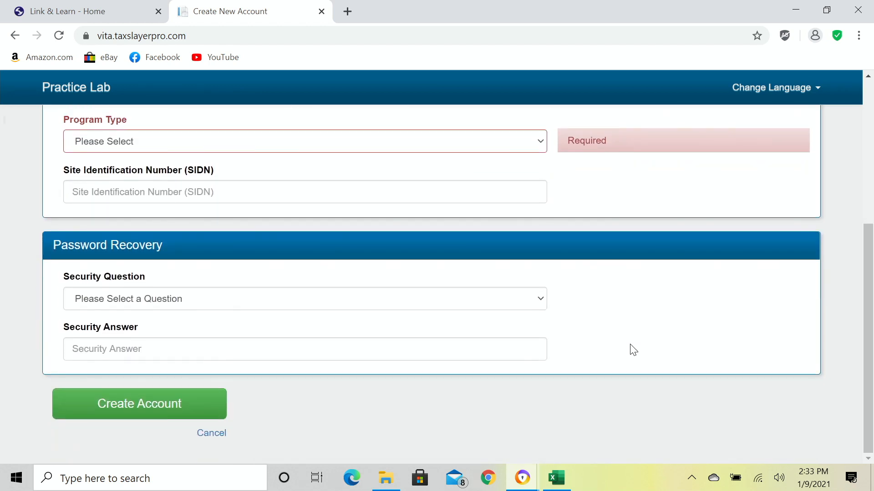
{"action": "scroll", "coordinate": [633, 351], "scroll_direction": "up", "scroll_amount": 3}
{"action": "scroll", "coordinate": [633, 350], "scroll_direction": "down", "scroll_amount": 2}
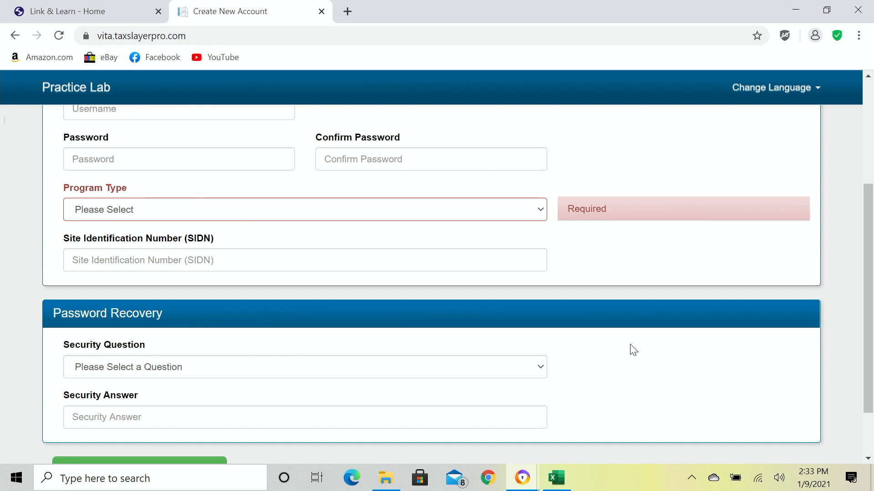
{"action": "scroll", "coordinate": [633, 351], "scroll_direction": "down", "scroll_amount": 2}
{"action": "scroll", "coordinate": [633, 350], "scroll_direction": "up", "scroll_amount": 5}
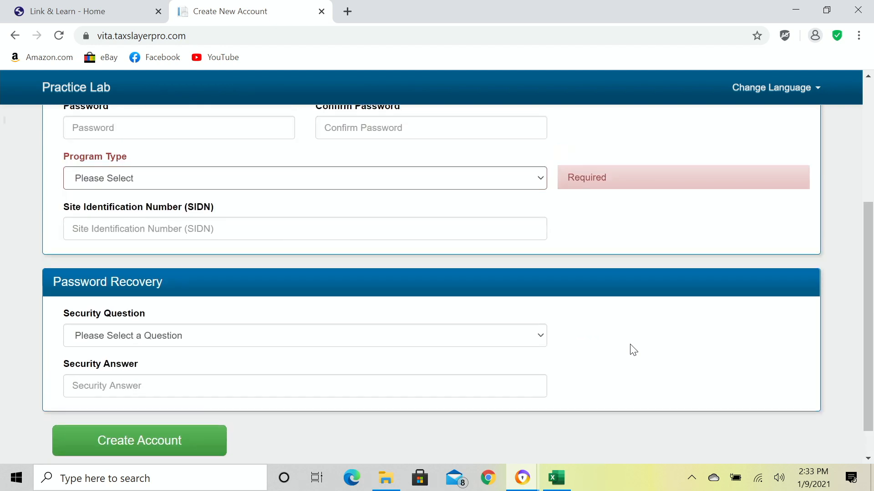
{"action": "scroll", "coordinate": [633, 351], "scroll_direction": "down", "scroll_amount": 1}
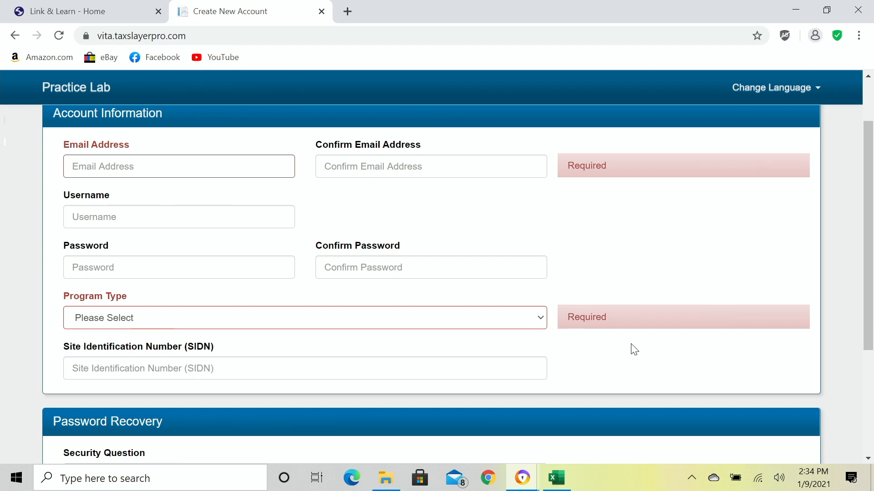
Scroll through the empty Create New Account form, leaving every field blank.
{"action": "scroll", "coordinate": [634, 350], "scroll_direction": "down", "scroll_amount": 1}
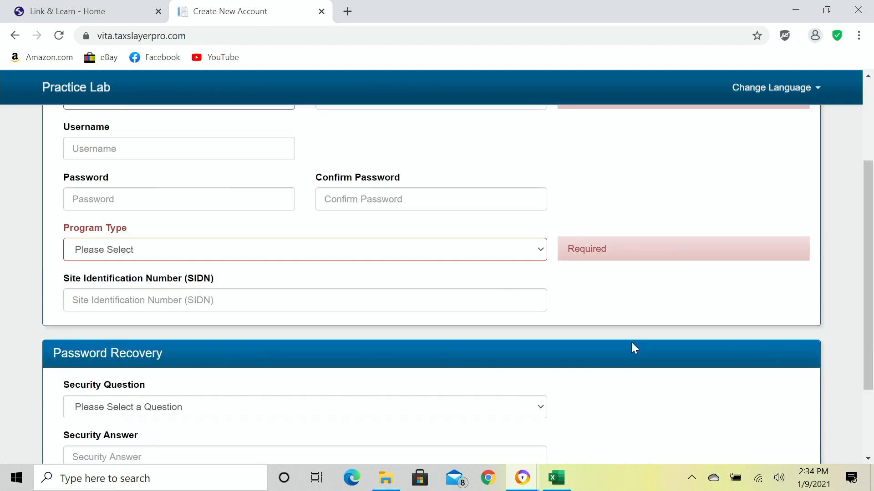
{"action": "scroll", "coordinate": [633, 353], "scroll_direction": "down", "scroll_amount": 1}
{"action": "scroll", "coordinate": [644, 363], "scroll_direction": "up", "scroll_amount": 1}
{"action": "scroll", "coordinate": [647, 363], "scroll_direction": "up", "scroll_amount": 2}
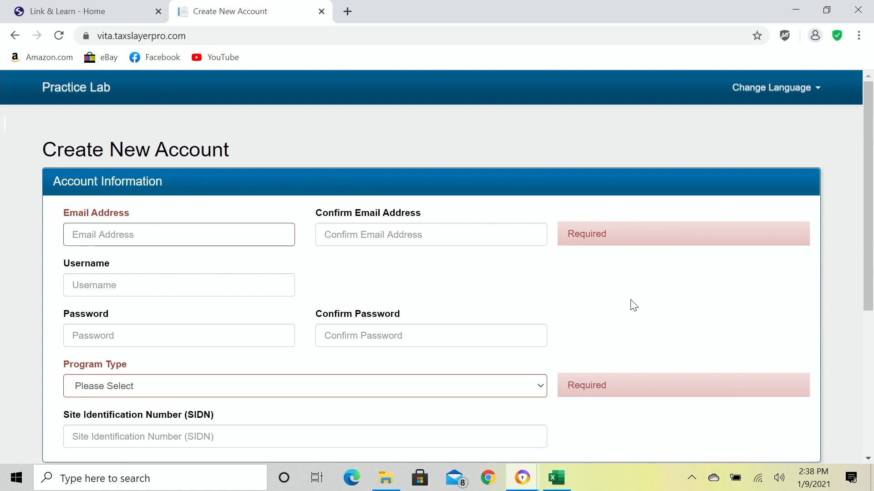
{"action": "scroll", "coordinate": [633, 305], "scroll_direction": "down", "scroll_amount": 1}
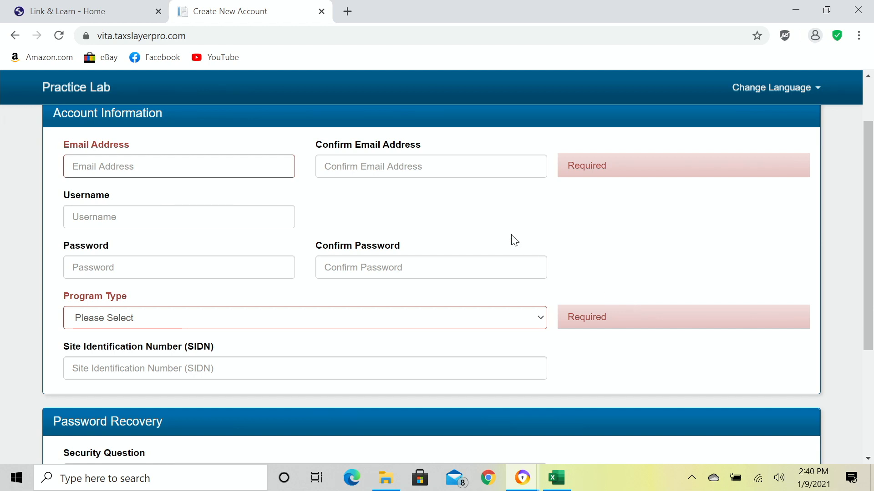
{"action": "left_click", "coordinate": [15, 37]}
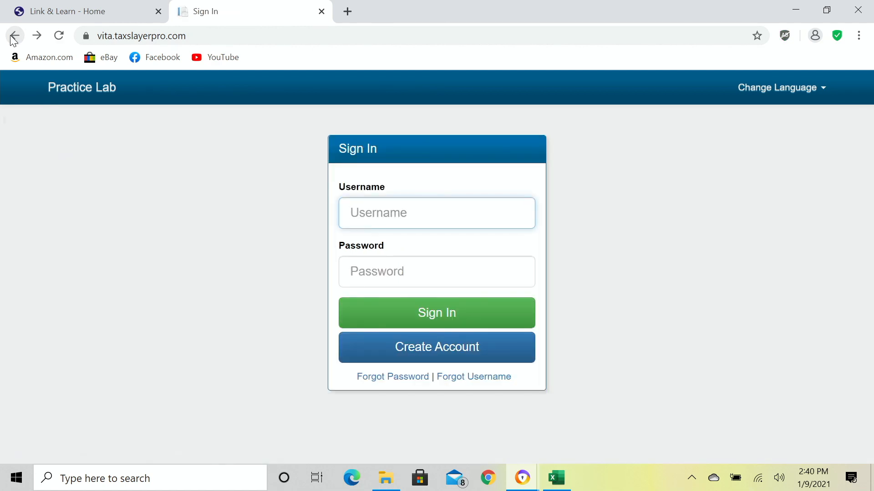
Sign in with the existing practice account username and password, retyping the mistyped password.
{"action": "type", "text": "graduatemsu"}
{"action": "key", "text": "Tab"}
{"action": "type", "text": "*******"}
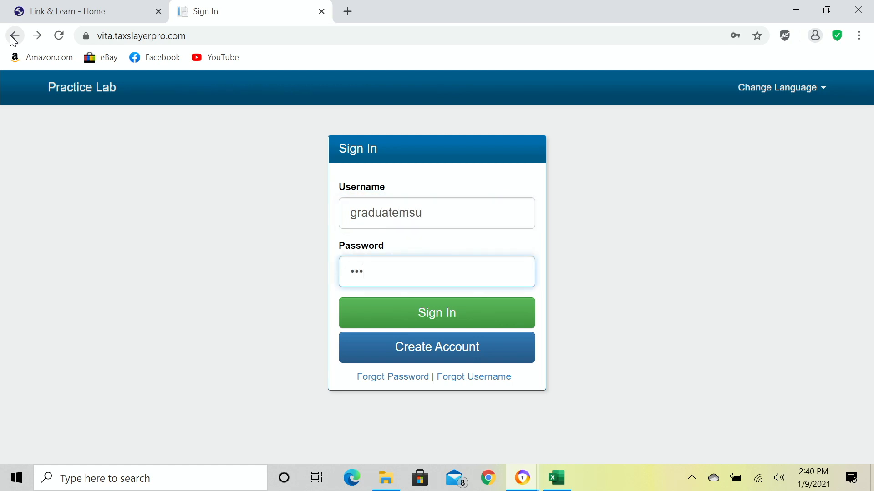
{"action": "type", "text": "*******"}
{"action": "key", "text": "BackSpace"}
{"action": "key", "text": "BackSpace"}
{"action": "key", "text": "BackSpace"}
{"action": "key", "text": "BackSpace"}
{"action": "key", "text": "BackSpace"}
{"action": "key", "text": "BackSpace"}
{"action": "key", "text": "BackSpace"}
{"action": "key", "text": "BackSpace"}
{"action": "key", "text": "BackSpace"}
{"action": "key", "text": "BackSpace"}
{"action": "key", "text": "BackSpace"}
{"action": "key", "text": "BackSpace"}
{"action": "key", "text": "BackSpace"}
{"action": "type", "text": "***************"}
{"action": "left_click", "coordinate": [447, 319]}
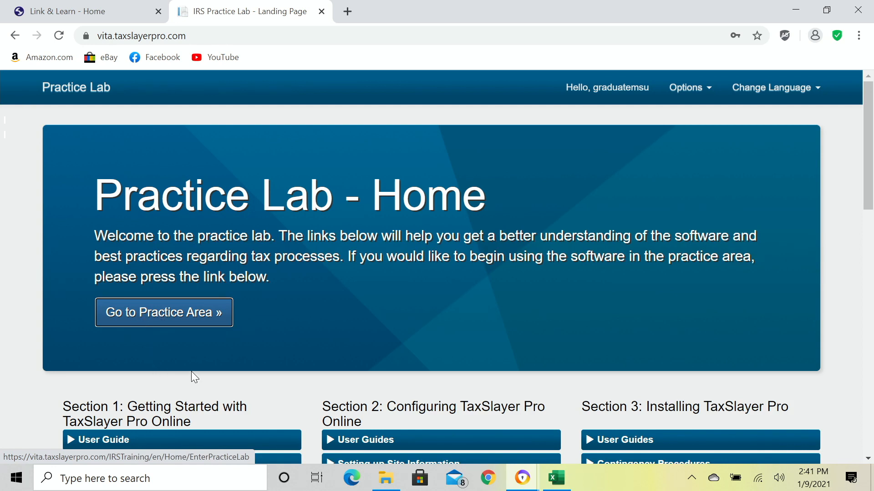
Go to the Practice Area and load the 2020 Tax Program main menu.
{"action": "left_click", "coordinate": [163, 320]}
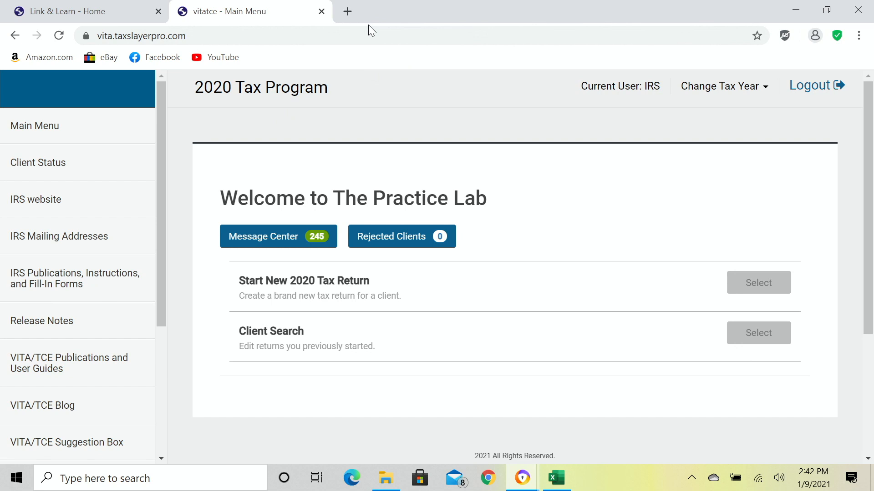
In a new tab, search irs.gov for 6744 and open the Form 6744 test PDF.
{"action": "left_click", "coordinate": [347, 12]}
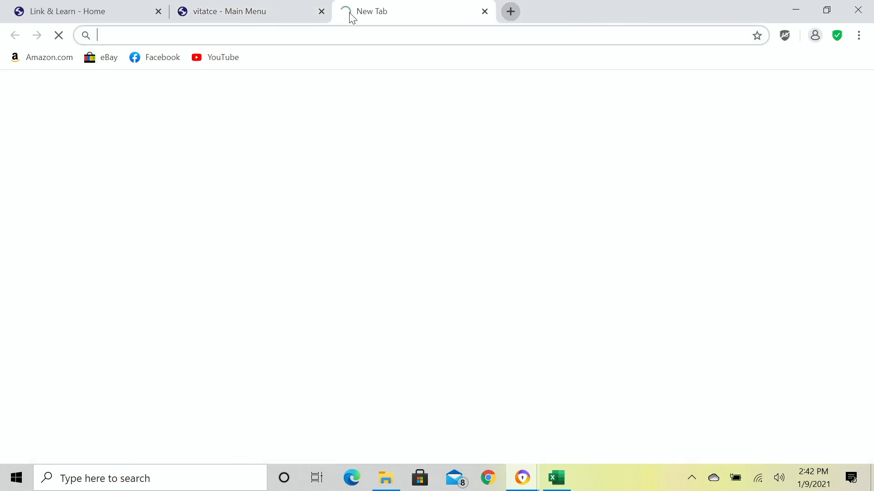
{"action": "type", "text": "irs"}
{"action": "key", "text": "Return"}
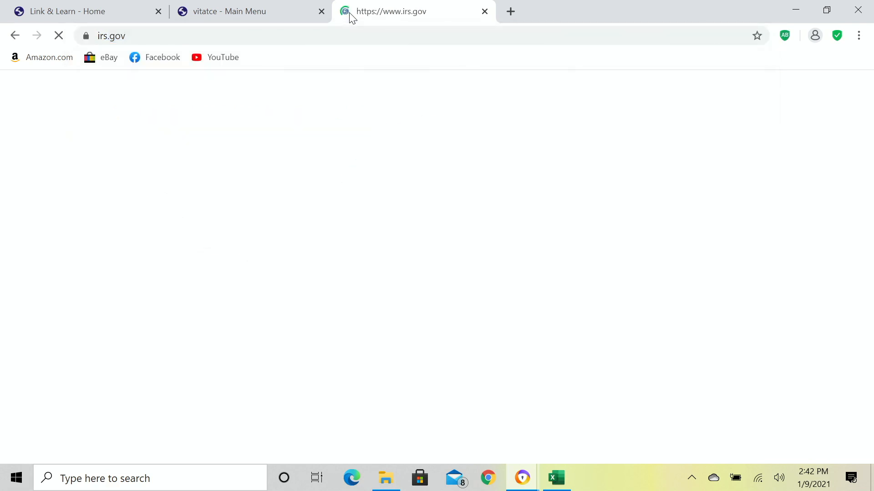
{"action": "left_click", "coordinate": [645, 160]}
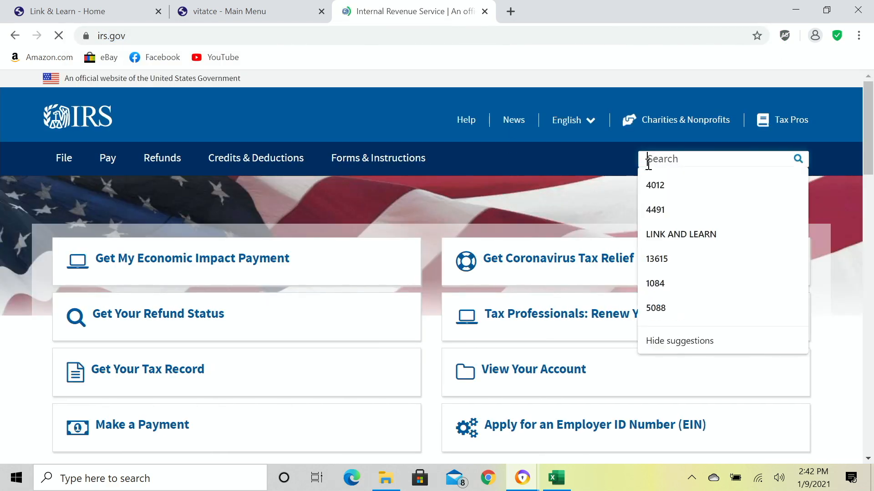
{"action": "type", "text": "6744"}
{"action": "key", "text": "Return"}
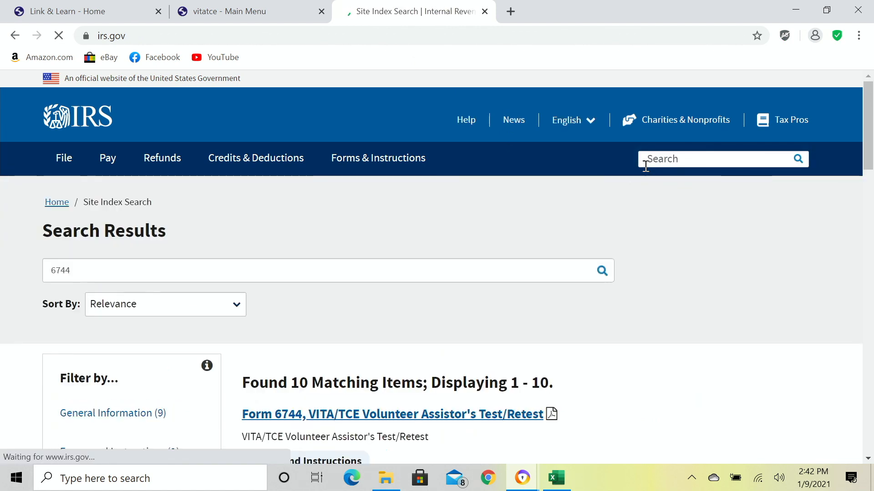
{"action": "left_click", "coordinate": [418, 415]}
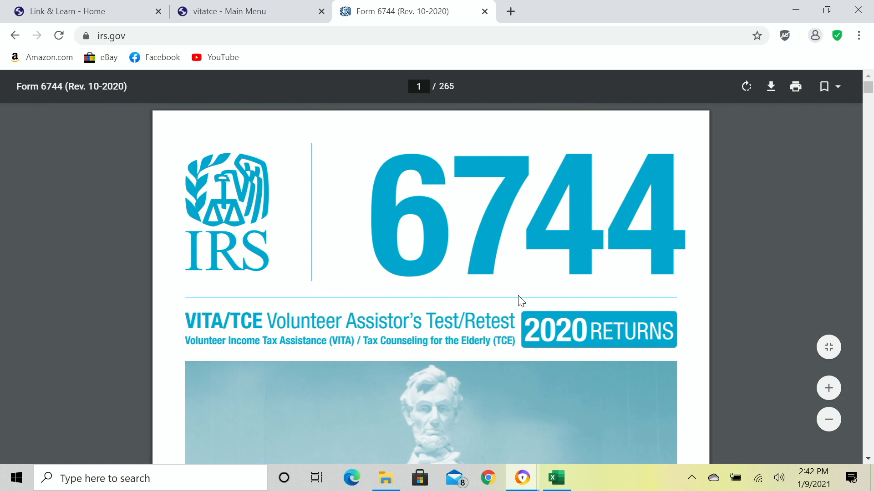
Jump to page 99 of the PDF and scroll down to Advanced Scenario 8 on page 101.
{"action": "left_click", "coordinate": [428, 86]}
{"action": "type", "text": "99"}
{"action": "key", "text": "Return"}
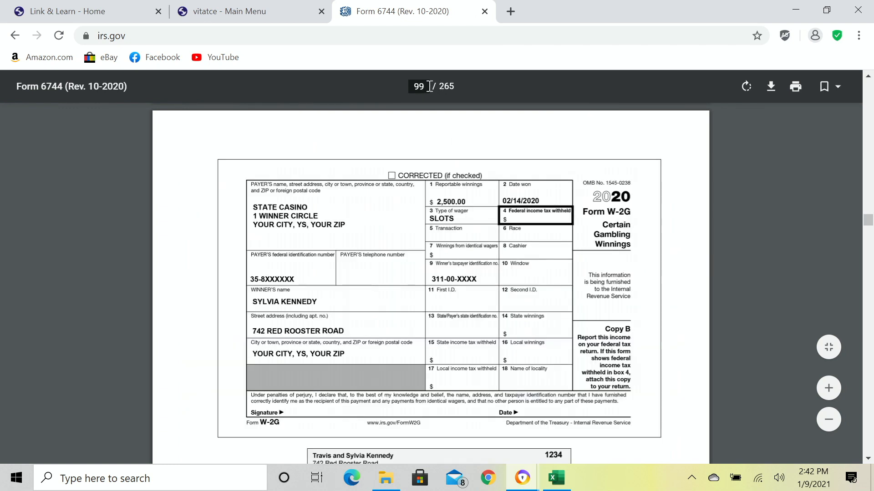
{"action": "key", "text": "Down"}
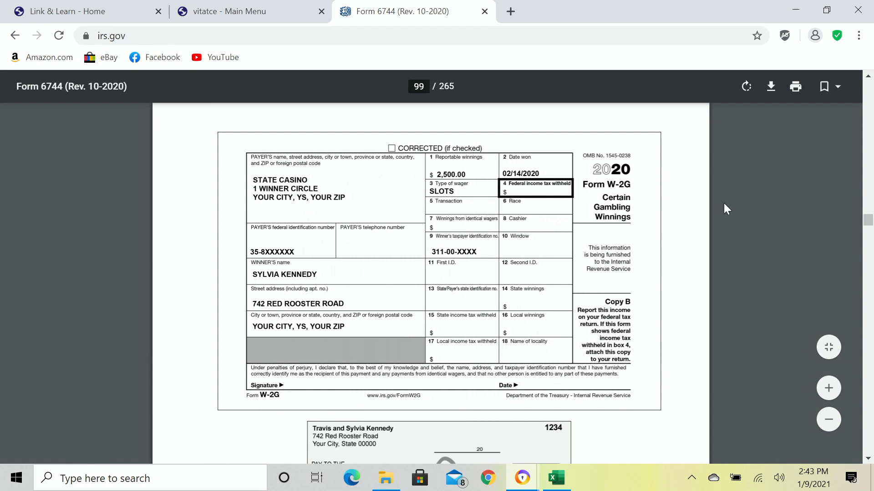
{"action": "scroll", "coordinate": [725, 217], "scroll_direction": "down", "scroll_amount": 10}
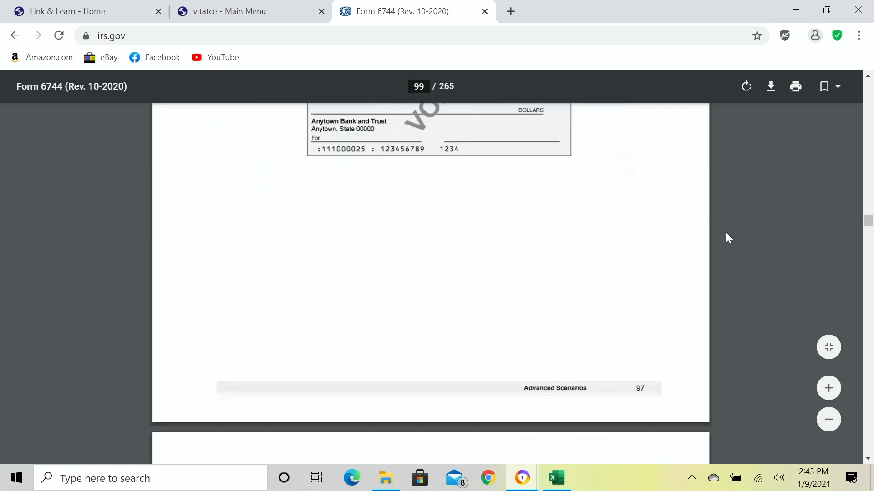
{"action": "scroll", "coordinate": [726, 233], "scroll_direction": "down", "scroll_amount": 15}
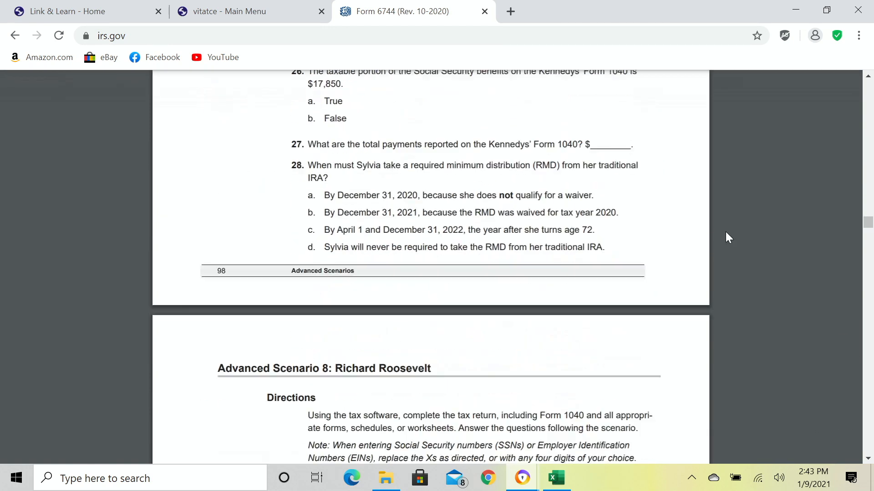
{"action": "scroll", "coordinate": [726, 233], "scroll_direction": "down", "scroll_amount": 3}
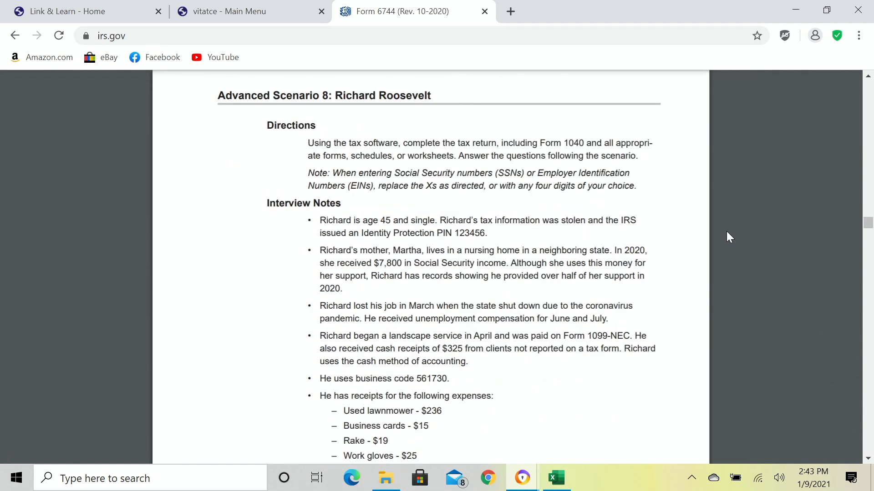
Zoom the PDF in two levels to read the scenario's interview notes and receipts.
{"action": "mouse_move", "coordinate": [831, 390]}
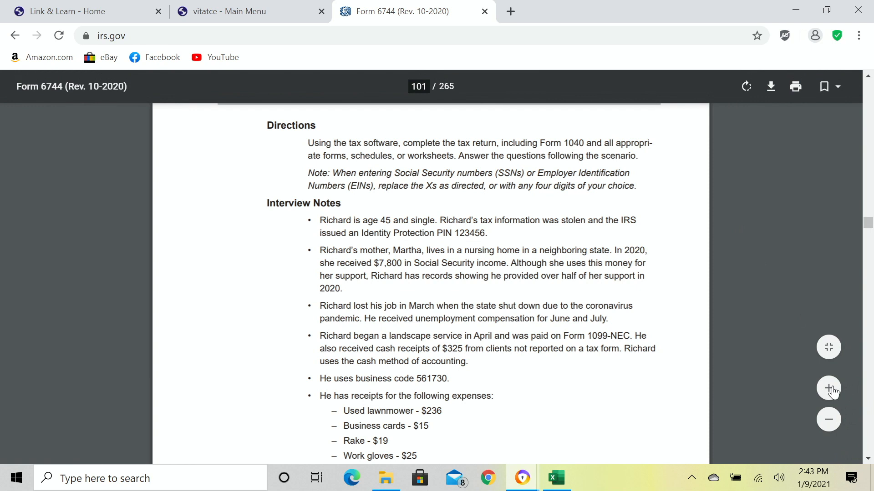
{"action": "left_click", "coordinate": [829, 388]}
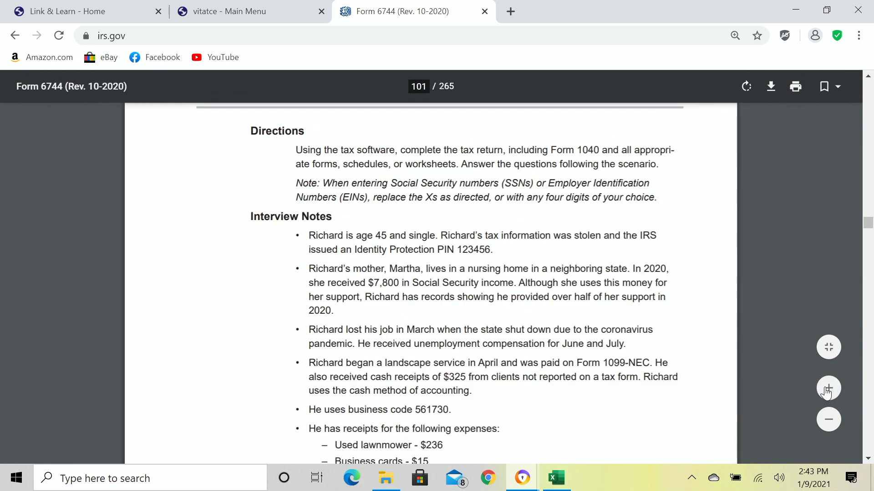
{"action": "left_click", "coordinate": [829, 389]}
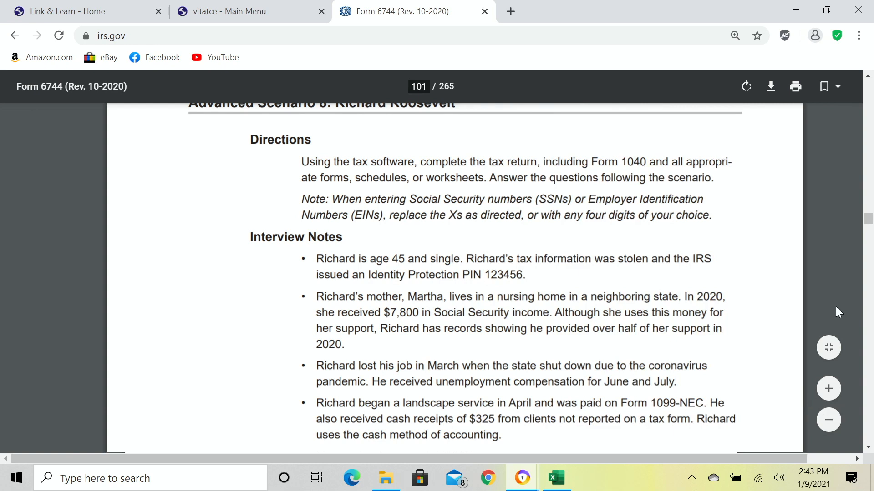
{"action": "scroll", "coordinate": [836, 308], "scroll_direction": "down", "scroll_amount": 2}
{"action": "scroll", "coordinate": [835, 308], "scroll_direction": "up", "scroll_amount": 2}
{"action": "scroll", "coordinate": [835, 309], "scroll_direction": "down", "scroll_amount": 1}
{"action": "scroll", "coordinate": [834, 307], "scroll_direction": "down", "scroll_amount": 2}
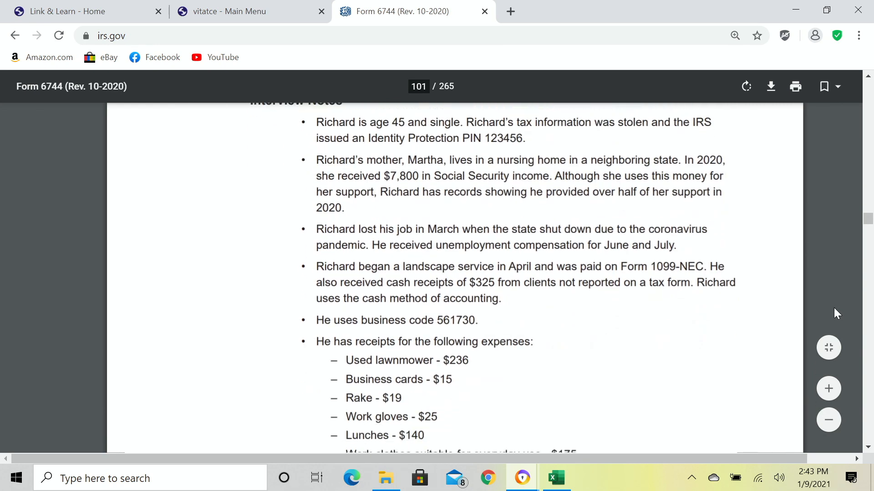
{"action": "scroll", "coordinate": [833, 306], "scroll_direction": "up", "scroll_amount": 2}
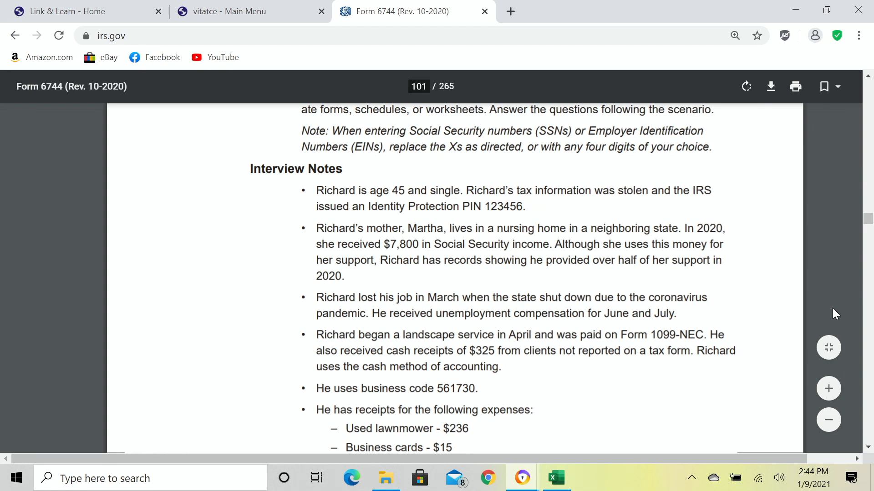
{"action": "scroll", "coordinate": [832, 309], "scroll_direction": "down", "scroll_amount": 3}
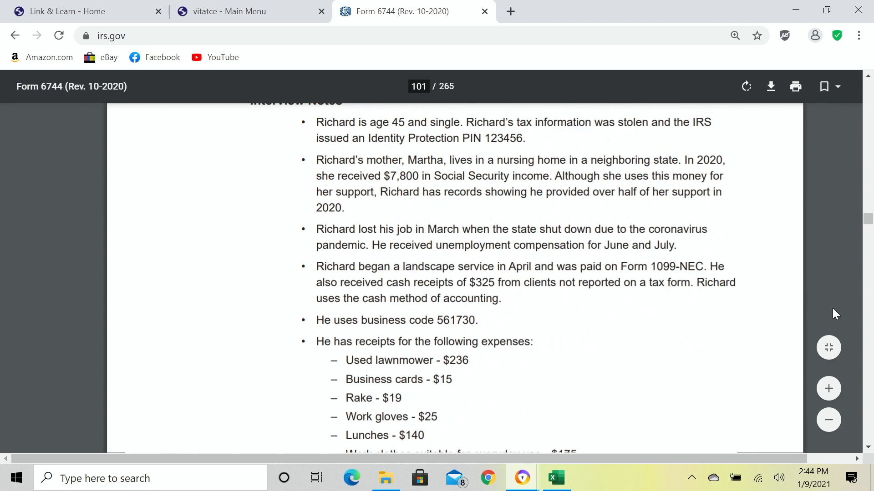
{"action": "scroll", "coordinate": [832, 308], "scroll_direction": "down", "scroll_amount": 3}
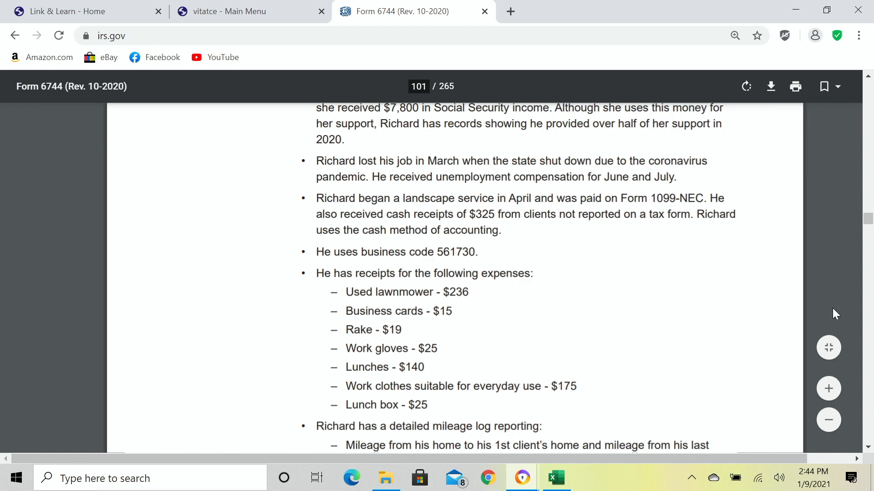
{"action": "scroll", "coordinate": [832, 309], "scroll_direction": "down", "scroll_amount": 3}
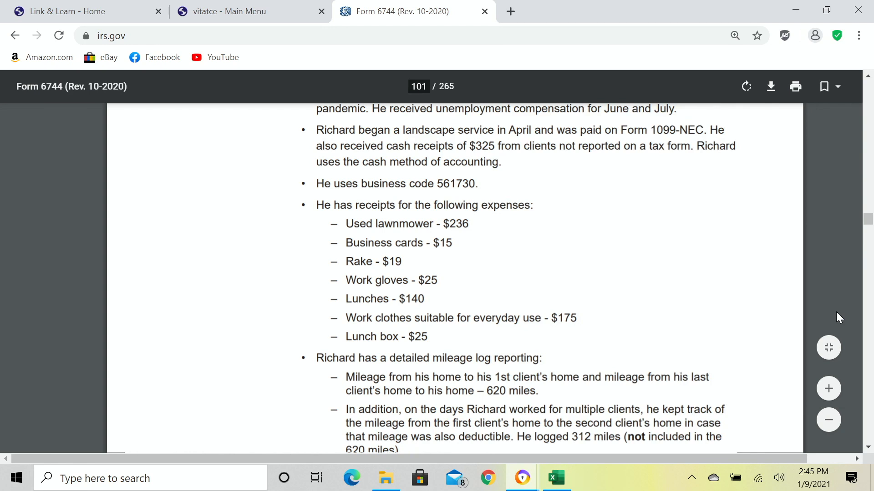
{"action": "scroll", "coordinate": [770, 317], "scroll_direction": "down", "scroll_amount": 2}
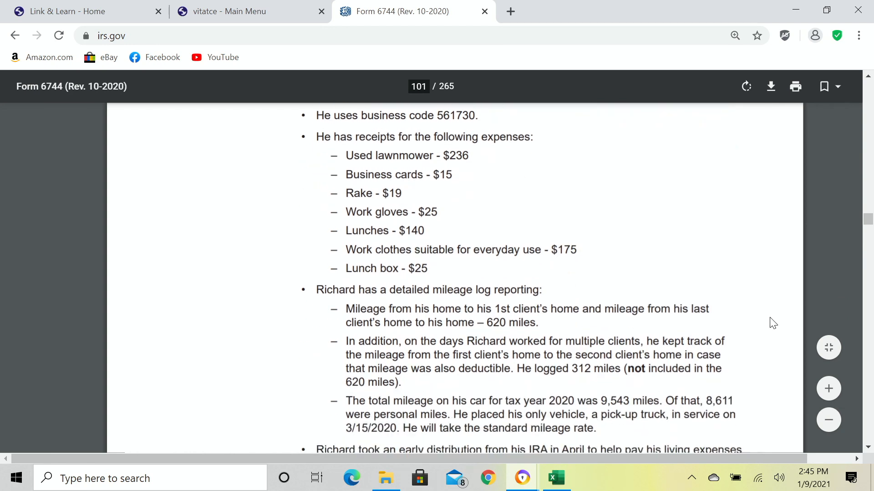
Scroll to the scenario's remaining notes: 1099-C canceled debt, July W-2, $1,200 EIP, no health insurance.
{"action": "scroll", "coordinate": [773, 322], "scroll_direction": "down", "scroll_amount": 1}
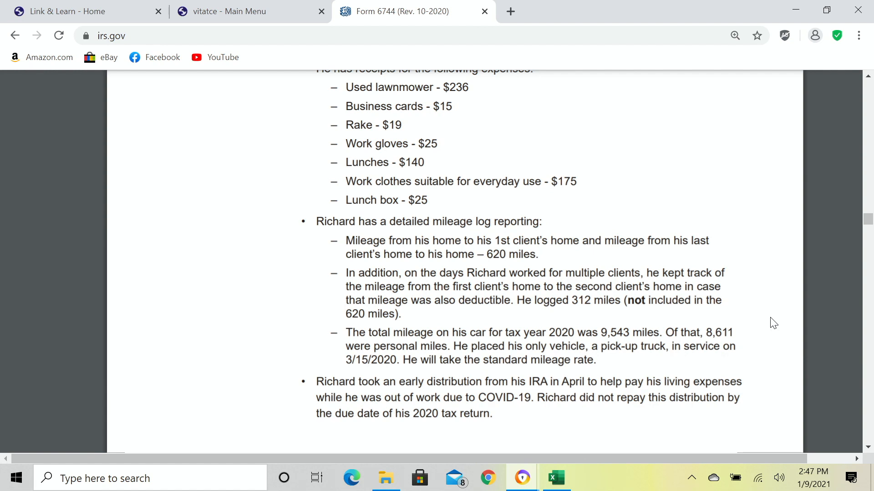
{"action": "scroll", "coordinate": [760, 319], "scroll_direction": "down", "scroll_amount": 6}
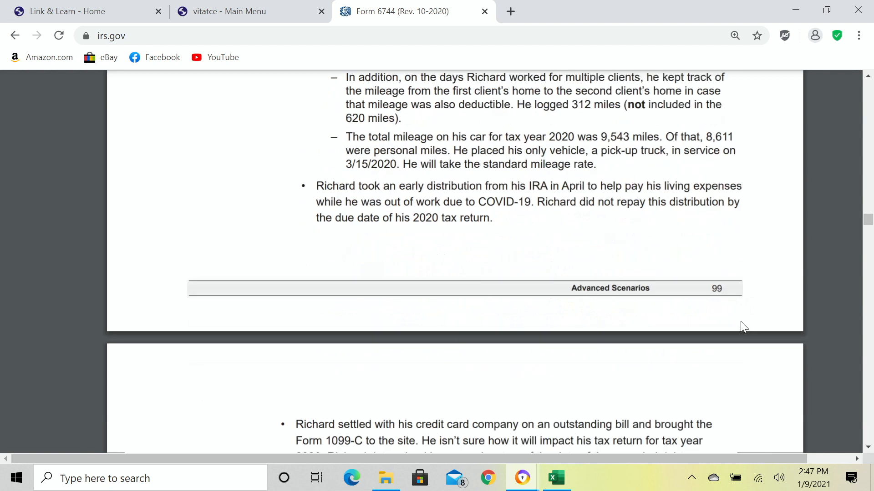
{"action": "scroll", "coordinate": [742, 324], "scroll_direction": "down", "scroll_amount": 3}
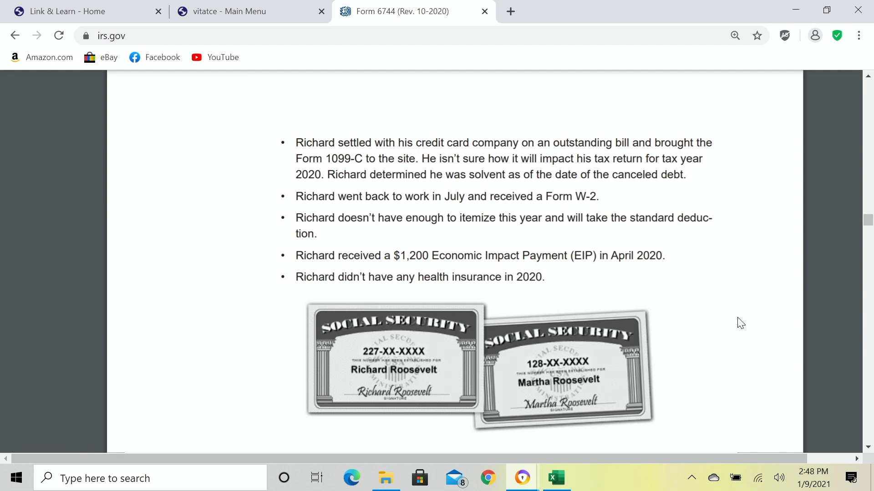
Scroll down to page 103, the scenario's filled-in Form 13614-C intake sheet.
{"action": "scroll", "coordinate": [740, 324], "scroll_direction": "down", "scroll_amount": 6}
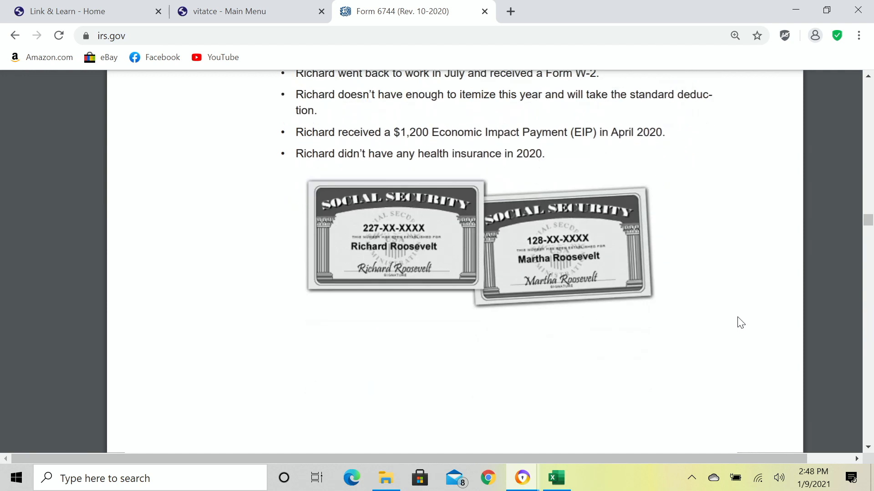
{"action": "scroll", "coordinate": [740, 323], "scroll_direction": "down", "scroll_amount": 6}
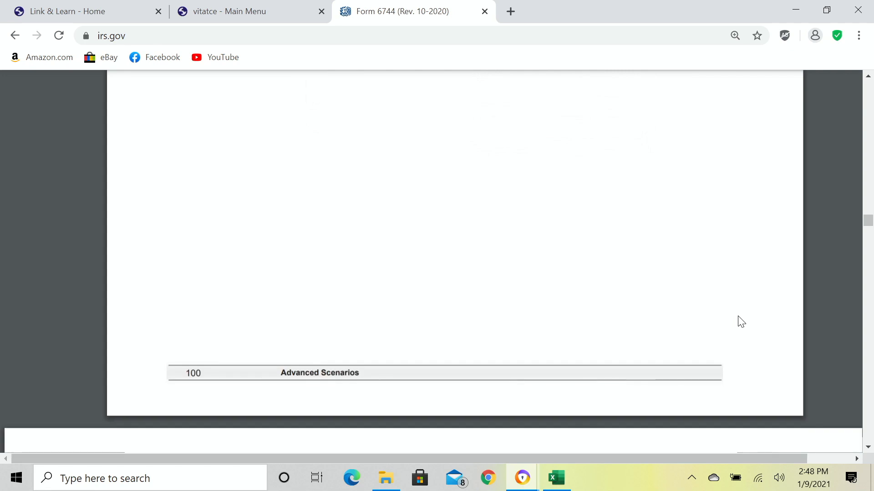
{"action": "scroll", "coordinate": [741, 322], "scroll_direction": "down", "scroll_amount": 6}
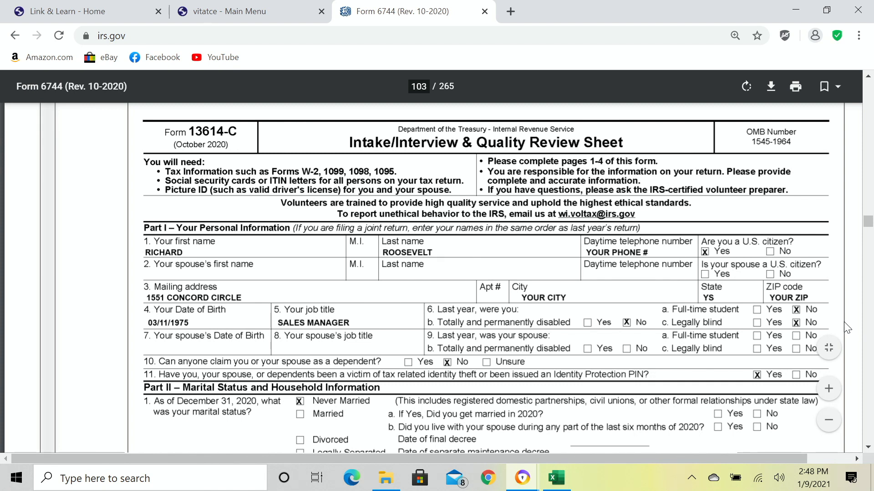
Scroll the Form 6744 PDF so all of Part II's marital status options, down to Widowed, are visible.
{"action": "scroll", "coordinate": [844, 322], "scroll_direction": "down", "scroll_amount": 2}
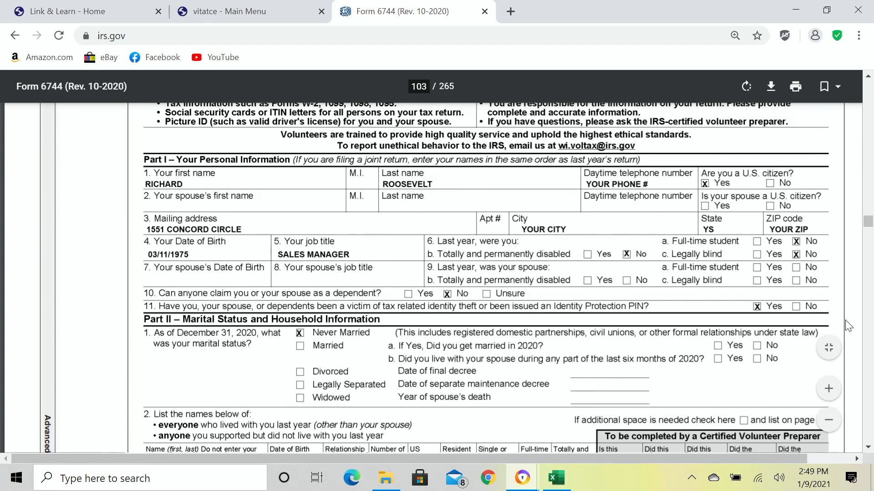
{"action": "scroll", "coordinate": [803, 337], "scroll_direction": "down", "scroll_amount": 2}
Scroll past the household members table to the top of page 102 and Part III – Income.
{"action": "scroll", "coordinate": [803, 337], "scroll_direction": "down", "scroll_amount": 2}
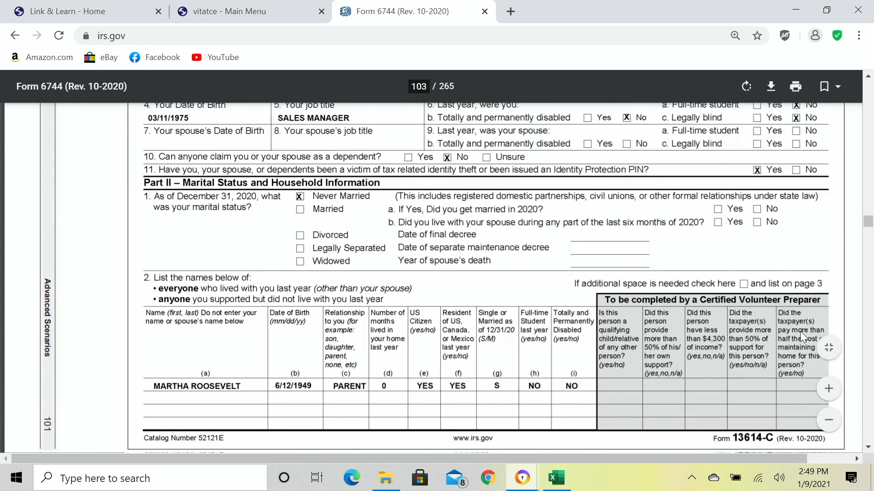
{"action": "scroll", "coordinate": [777, 321], "scroll_direction": "down", "scroll_amount": 2}
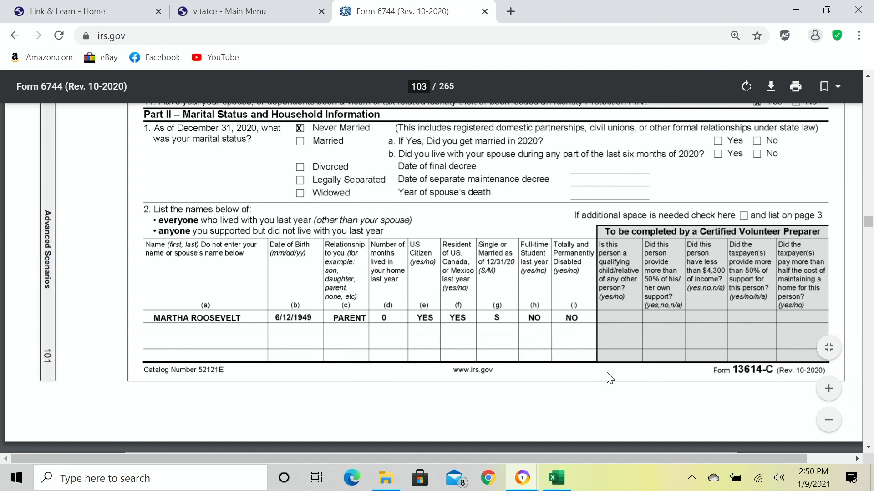
{"action": "scroll", "coordinate": [606, 373], "scroll_direction": "down", "scroll_amount": 3}
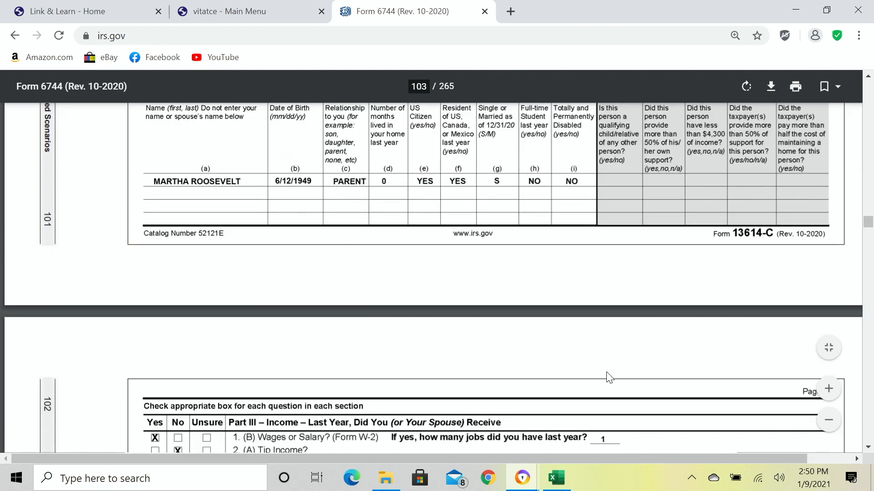
{"action": "scroll", "coordinate": [608, 375], "scroll_direction": "down", "scroll_amount": 5}
Review Part III income answers, glance back at the household table, then scroll to Parts IV and V.
{"action": "scroll", "coordinate": [610, 376], "scroll_direction": "down", "scroll_amount": 2}
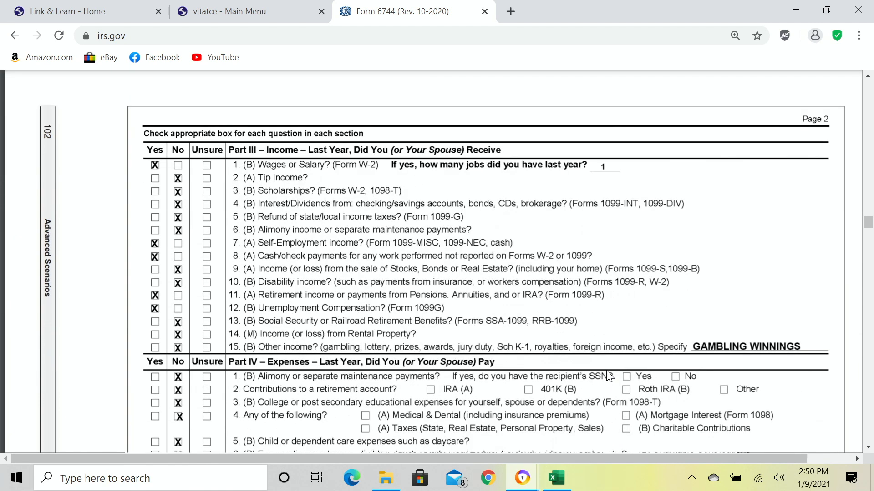
{"action": "scroll", "coordinate": [609, 376], "scroll_direction": "down", "scroll_amount": 2}
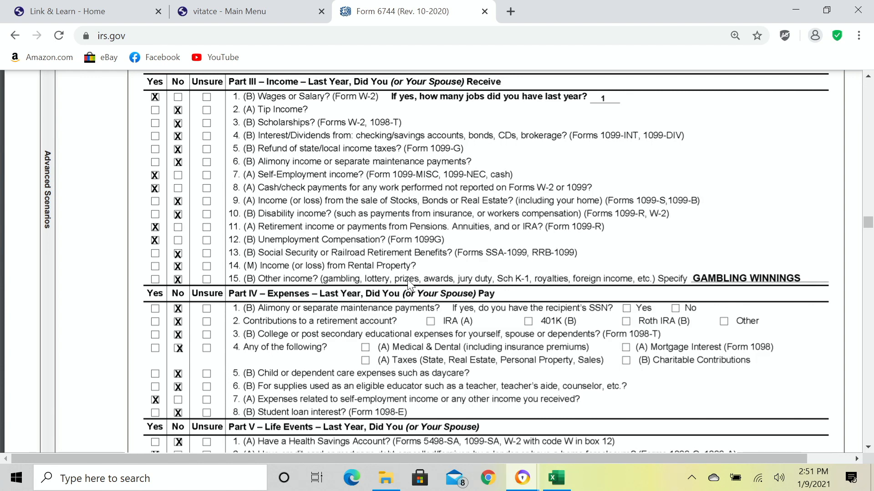
{"action": "scroll", "coordinate": [429, 265], "scroll_direction": "up", "scroll_amount": 1}
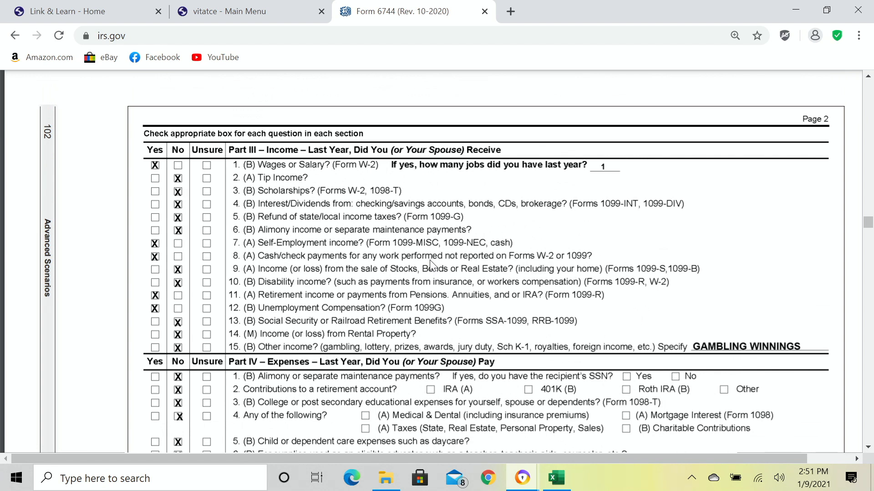
{"action": "scroll", "coordinate": [432, 265], "scroll_direction": "up", "scroll_amount": 3}
{"action": "scroll", "coordinate": [431, 270], "scroll_direction": "up", "scroll_amount": 6}
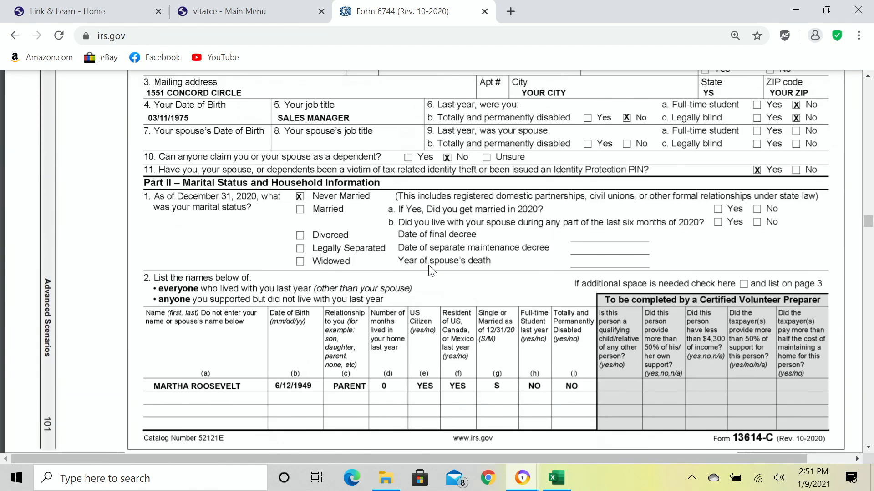
{"action": "scroll", "coordinate": [431, 270], "scroll_direction": "down", "scroll_amount": 4}
{"action": "scroll", "coordinate": [429, 266], "scroll_direction": "down", "scroll_amount": 5}
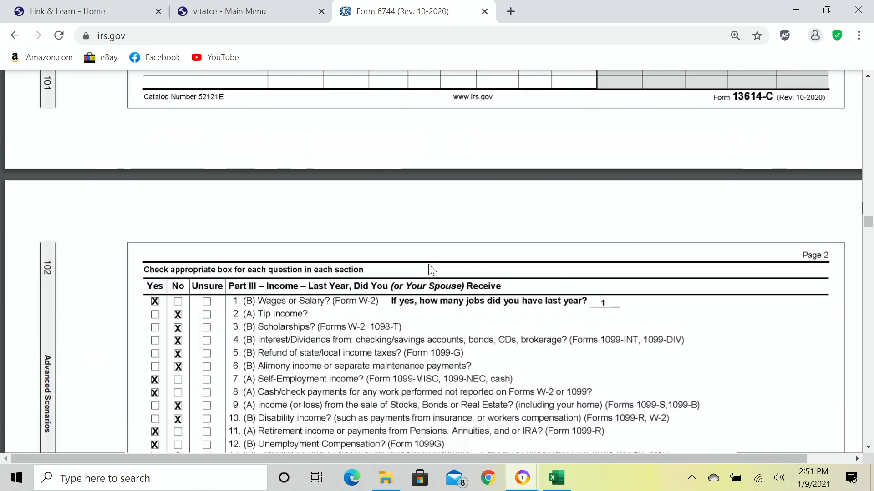
{"action": "scroll", "coordinate": [428, 264], "scroll_direction": "up", "scroll_amount": 1}
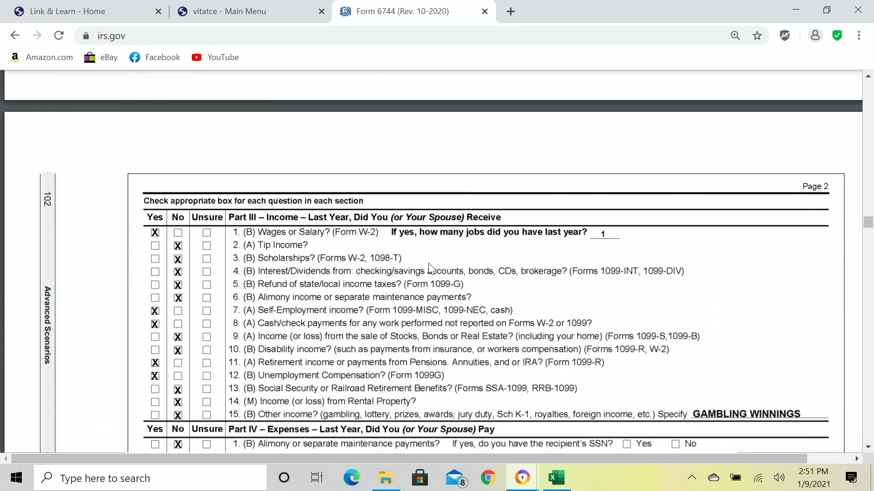
{"action": "scroll", "coordinate": [428, 263], "scroll_direction": "down", "scroll_amount": 1}
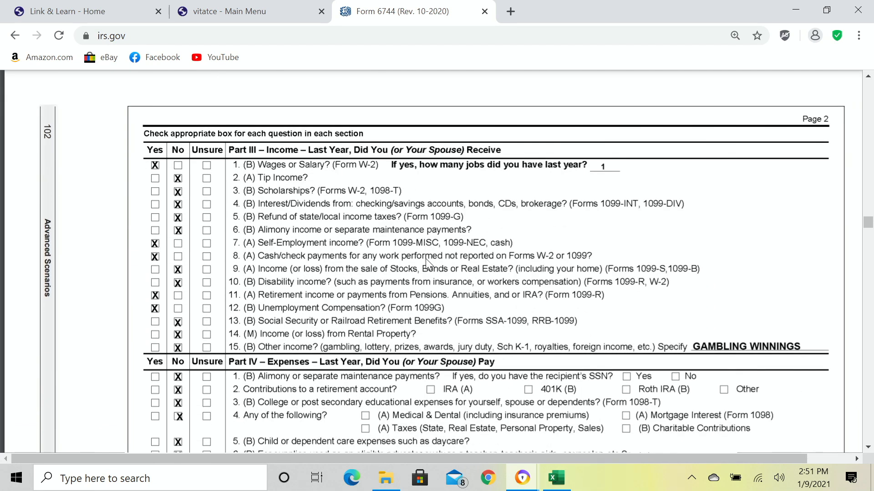
{"action": "scroll", "coordinate": [427, 263], "scroll_direction": "down", "scroll_amount": 2}
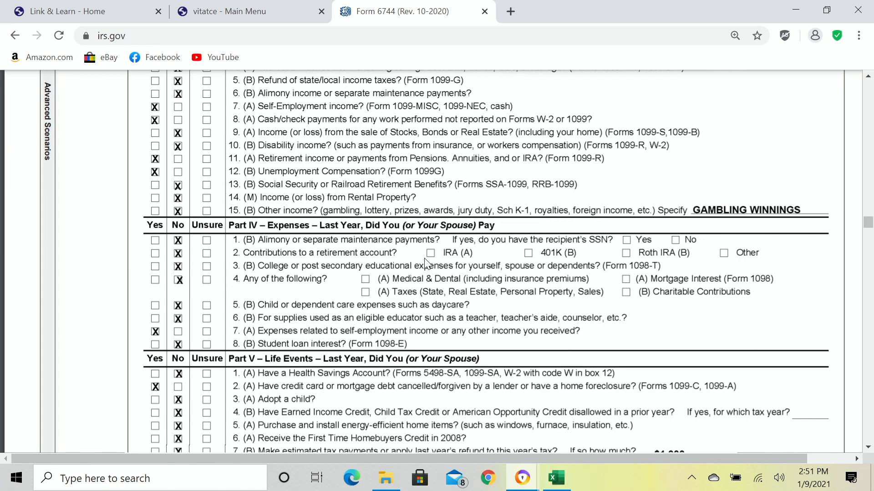
{"action": "scroll", "coordinate": [427, 263], "scroll_direction": "down", "scroll_amount": 1}
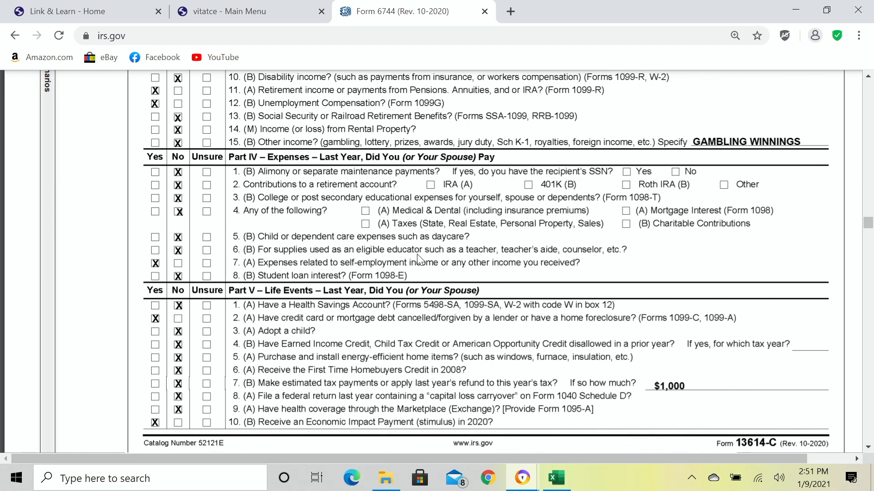
Scroll through Life Events to page 3's Additional comments and Privacy Act notice.
{"action": "scroll", "coordinate": [416, 253], "scroll_direction": "down", "scroll_amount": 1}
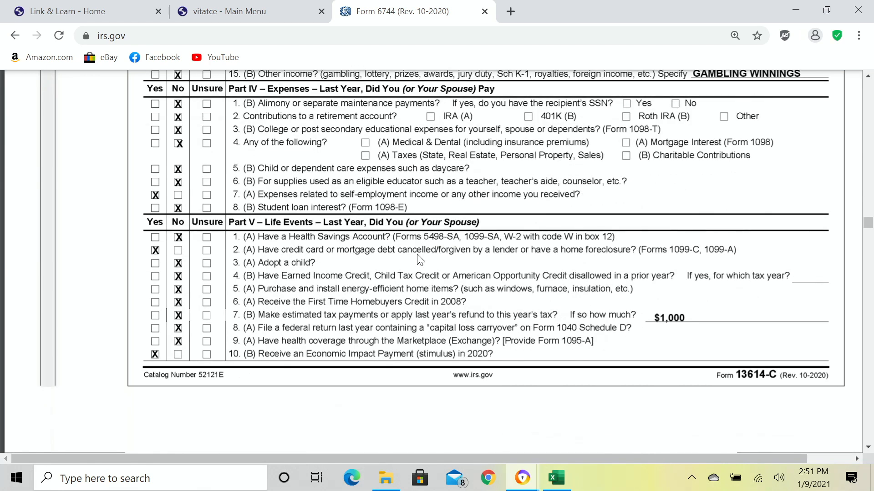
{"action": "scroll", "coordinate": [419, 260], "scroll_direction": "down", "scroll_amount": 5}
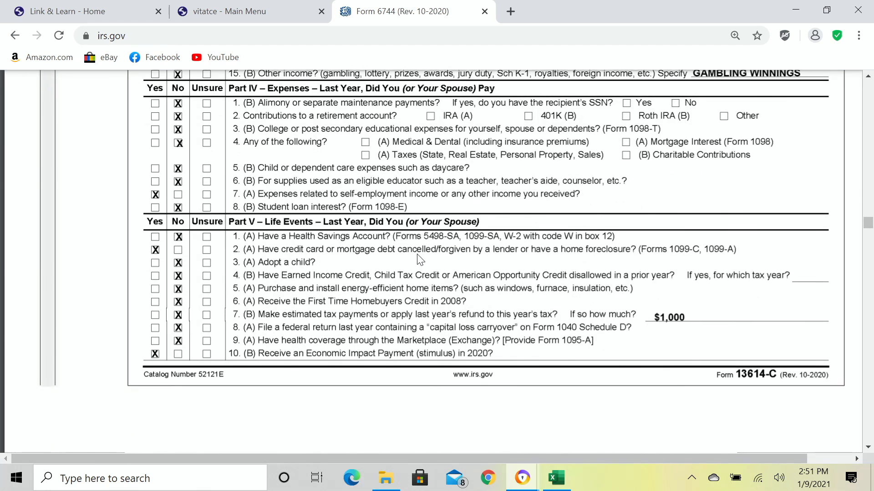
{"action": "scroll", "coordinate": [418, 256], "scroll_direction": "down", "scroll_amount": 6}
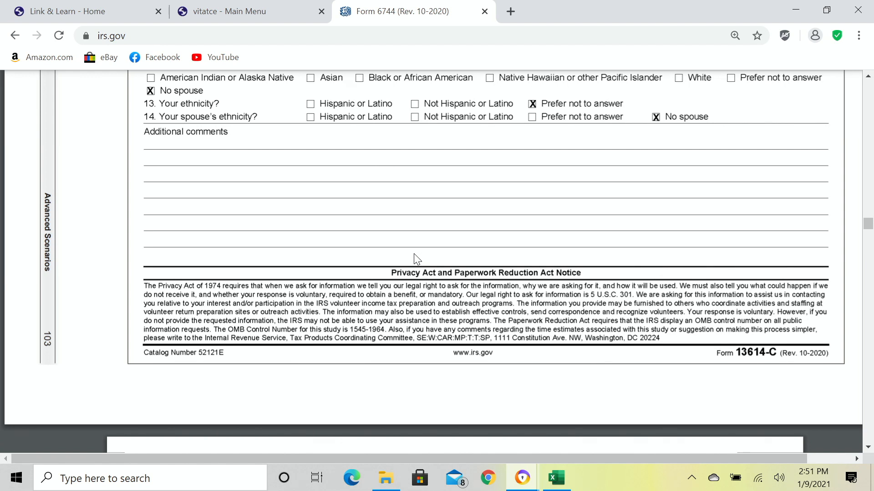
Scroll back up over Parts III–V, then down to page 3's Additional Information questions.
{"action": "scroll", "coordinate": [427, 242], "scroll_direction": "up", "scroll_amount": 6}
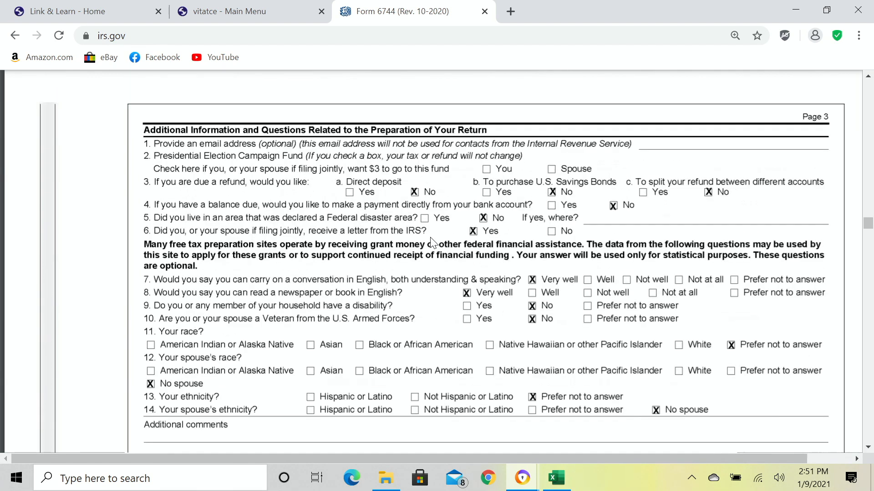
{"action": "scroll", "coordinate": [431, 242], "scroll_direction": "up", "scroll_amount": 7}
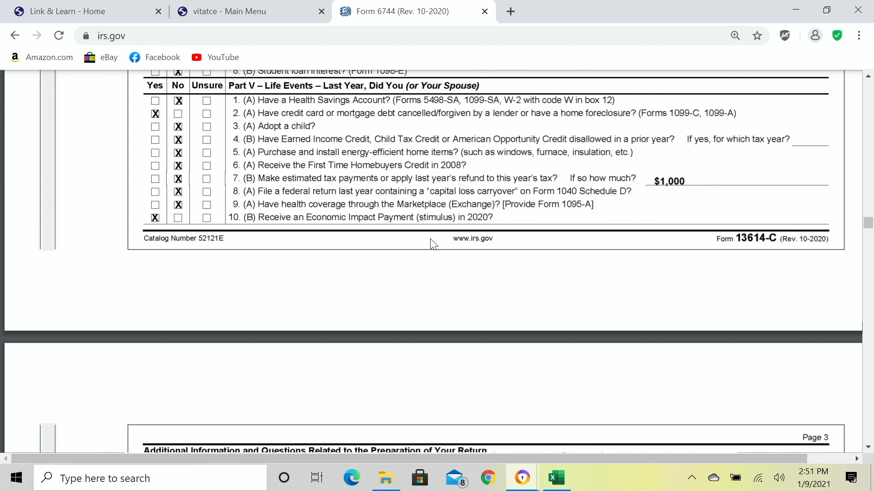
{"action": "scroll", "coordinate": [431, 241], "scroll_direction": "up", "scroll_amount": 6}
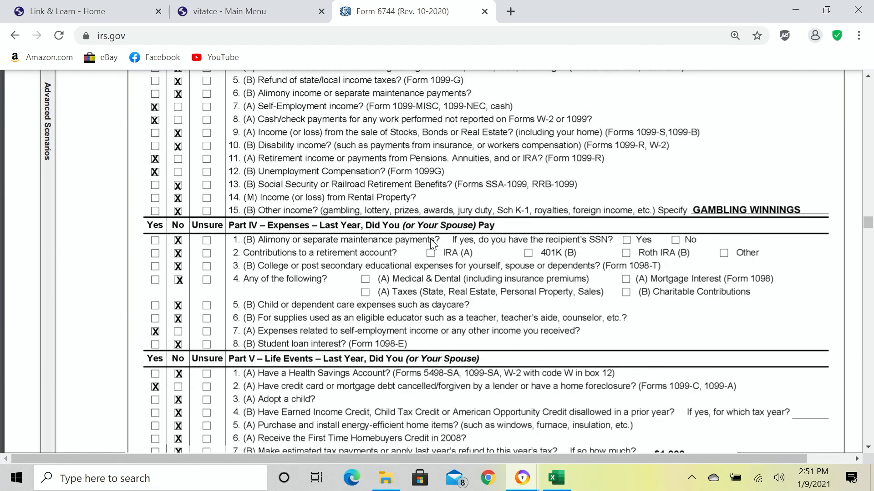
{"action": "scroll", "coordinate": [430, 238], "scroll_direction": "up", "scroll_amount": 2}
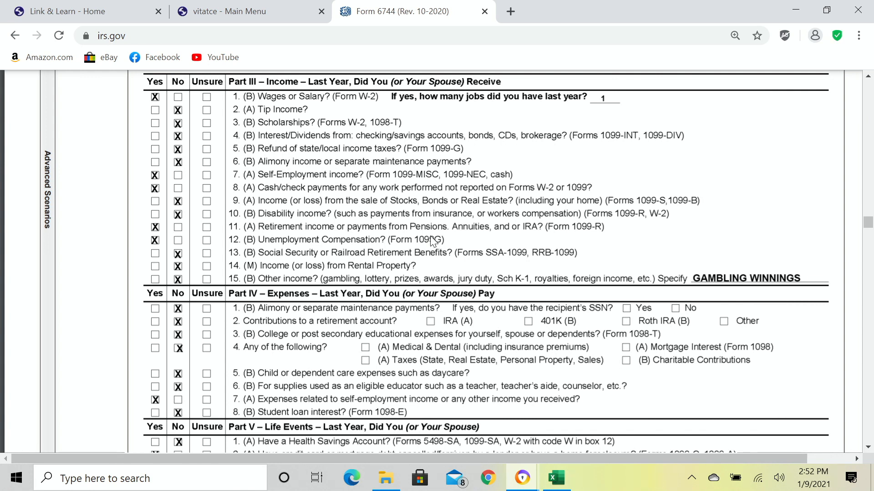
{"action": "scroll", "coordinate": [431, 241], "scroll_direction": "down", "scroll_amount": 5}
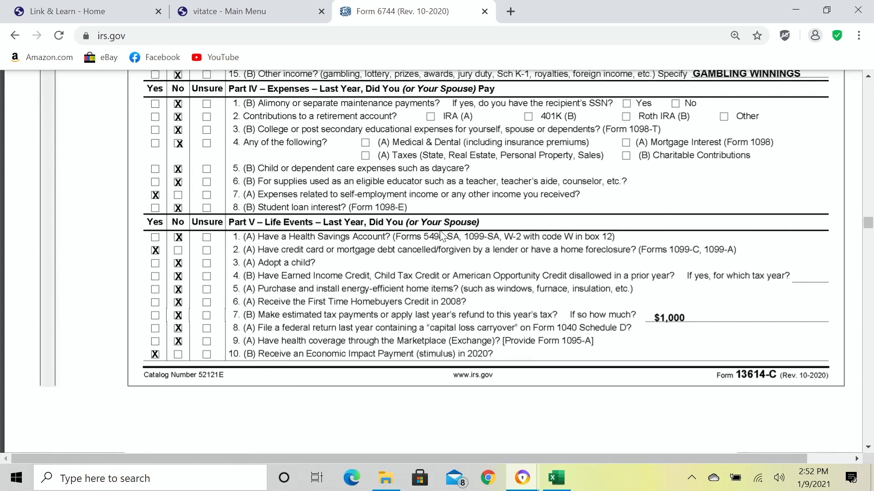
{"action": "scroll", "coordinate": [432, 278], "scroll_direction": "down", "scroll_amount": 8}
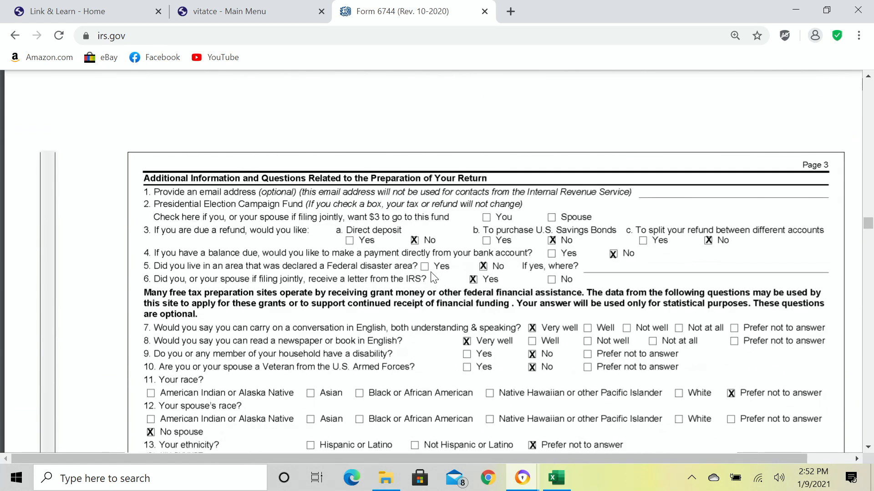
Scroll past the W-2, 1099-C, 1099-G and 1099-NEC to the Essex Bank 1099-R.
{"action": "scroll", "coordinate": [433, 279], "scroll_direction": "down", "scroll_amount": 2}
{"action": "scroll", "coordinate": [434, 278], "scroll_direction": "down", "scroll_amount": 6}
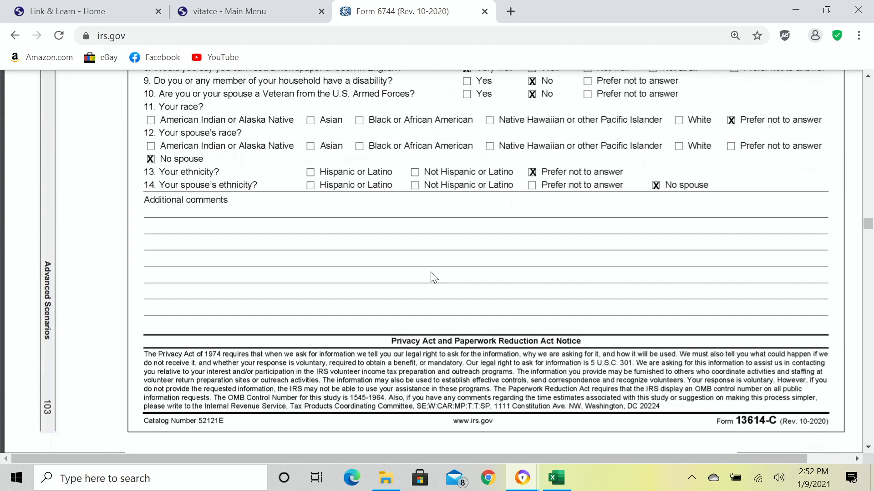
{"action": "scroll", "coordinate": [433, 277], "scroll_direction": "down", "scroll_amount": 3}
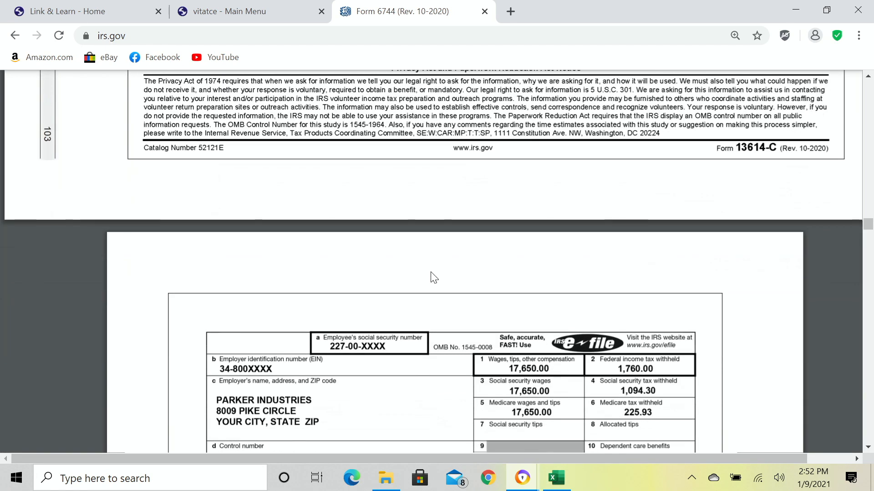
{"action": "scroll", "coordinate": [434, 277], "scroll_direction": "down", "scroll_amount": 2}
{"action": "scroll", "coordinate": [433, 278], "scroll_direction": "down", "scroll_amount": 13}
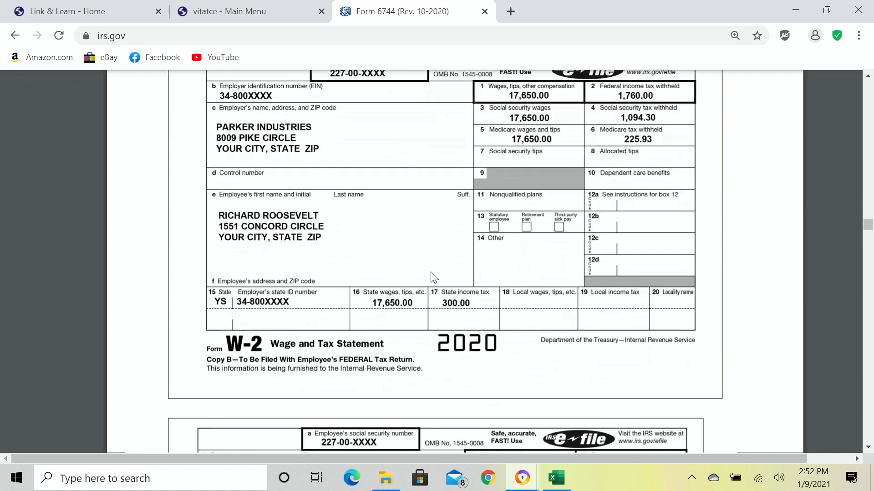
{"action": "scroll", "coordinate": [433, 278], "scroll_direction": "down", "scroll_amount": 12}
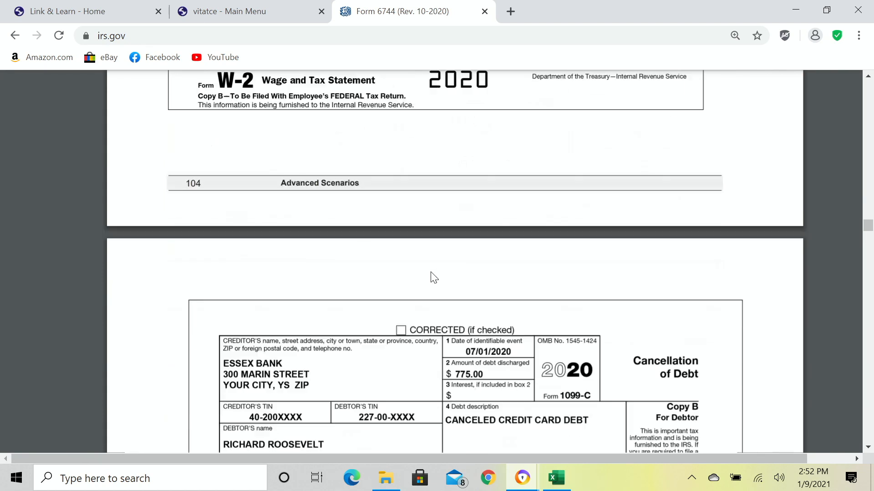
{"action": "scroll", "coordinate": [433, 277], "scroll_direction": "down", "scroll_amount": 12}
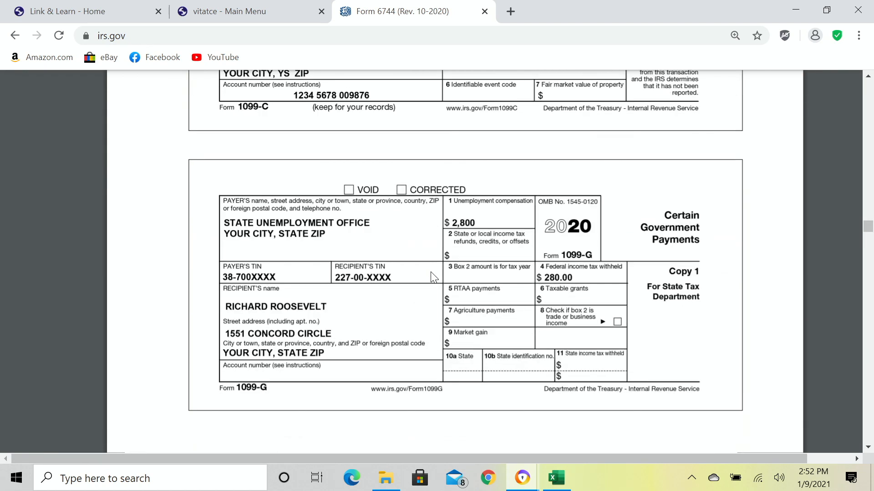
{"action": "scroll", "coordinate": [433, 277], "scroll_direction": "down", "scroll_amount": 10}
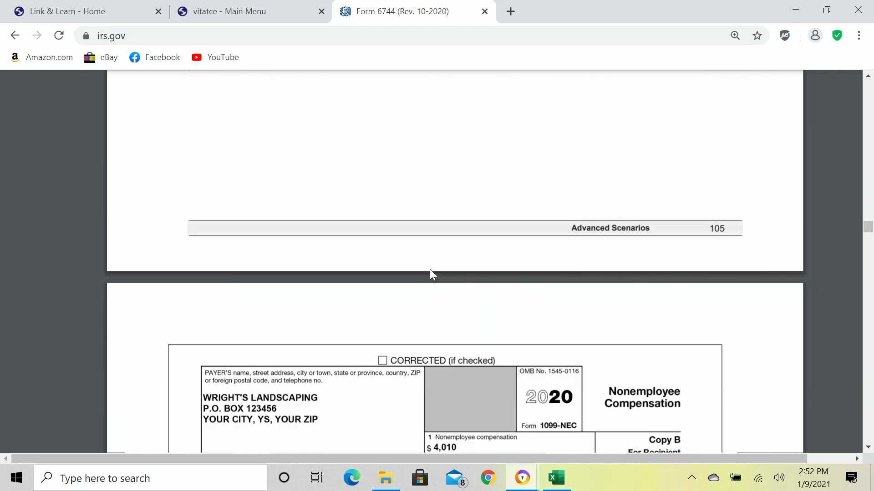
{"action": "scroll", "coordinate": [430, 270], "scroll_direction": "down", "scroll_amount": 8}
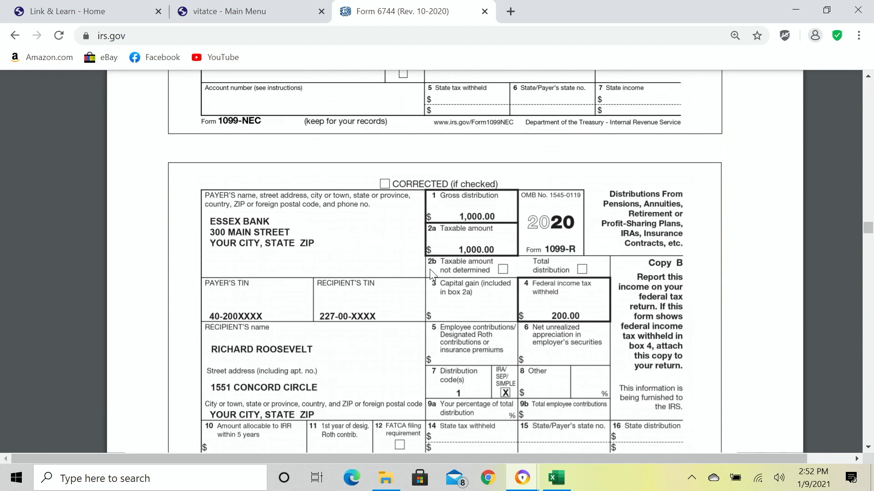
{"action": "scroll", "coordinate": [431, 273], "scroll_direction": "down", "scroll_amount": 2}
From the TaxSlayer Main Menu, select Start New 2020 Tax Return.
{"action": "left_click", "coordinate": [257, 13]}
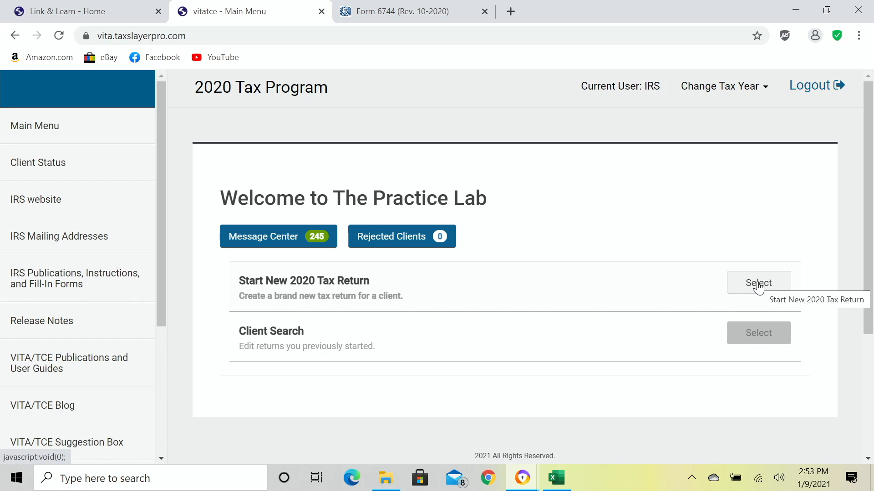
{"action": "left_click", "coordinate": [758, 285]}
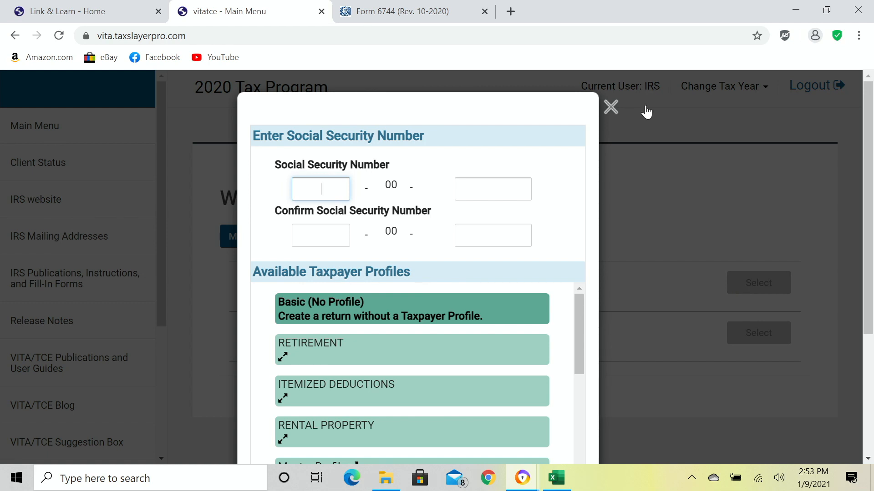
Return to the Form 6744 PDF and scroll up to the Social Security card images on page 102.
{"action": "left_click", "coordinate": [429, 13]}
{"action": "scroll", "coordinate": [541, 245], "scroll_direction": "up", "scroll_amount": 20}
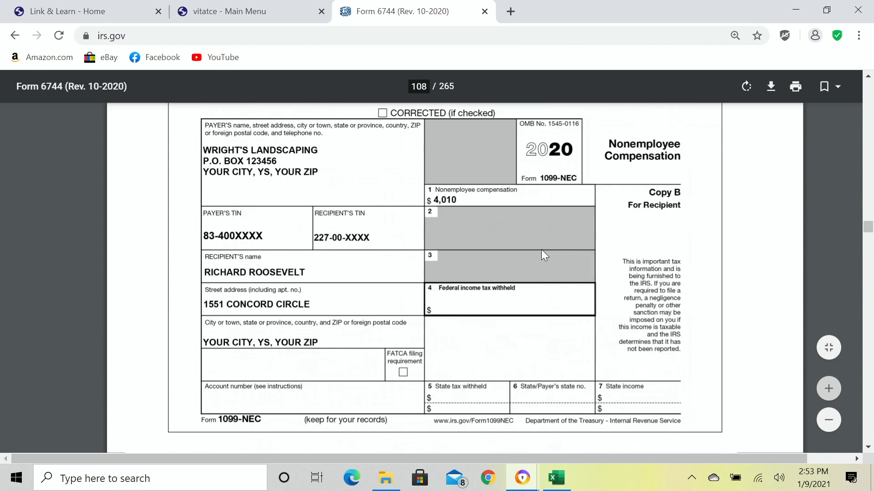
{"action": "scroll", "coordinate": [542, 260], "scroll_direction": "up", "scroll_amount": 20}
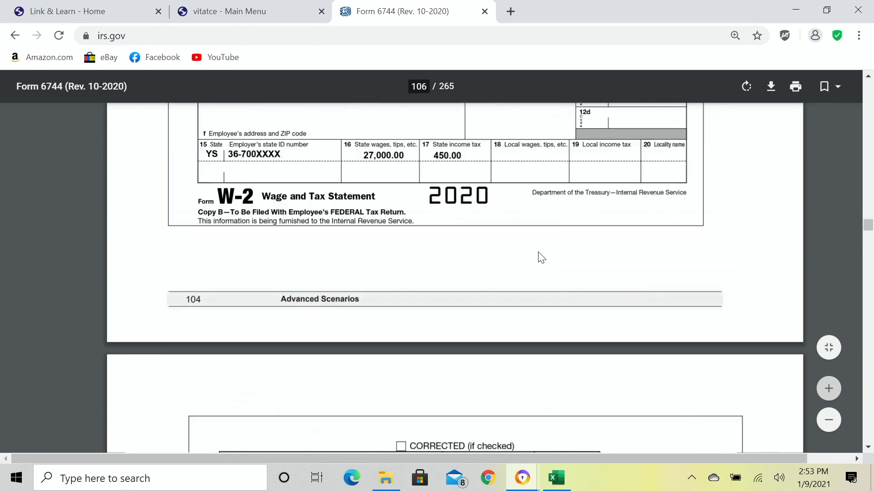
{"action": "scroll", "coordinate": [539, 264], "scroll_direction": "up", "scroll_amount": 20}
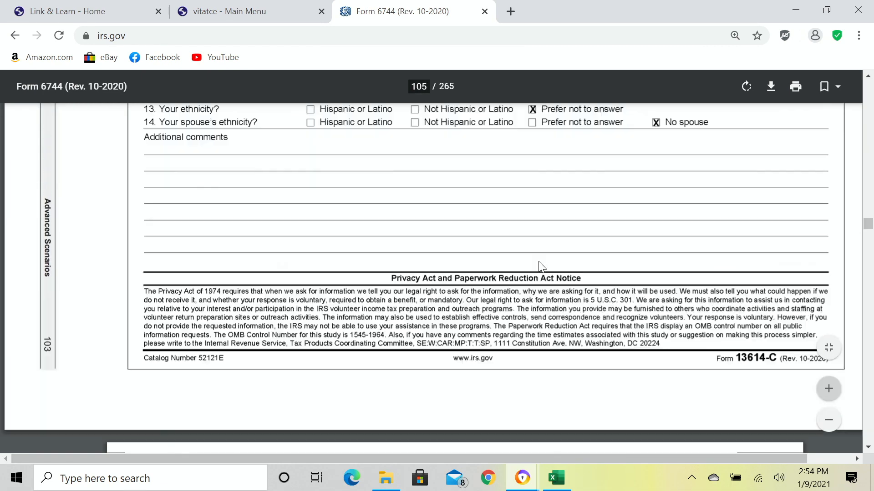
{"action": "scroll", "coordinate": [541, 266], "scroll_direction": "up", "scroll_amount": 20}
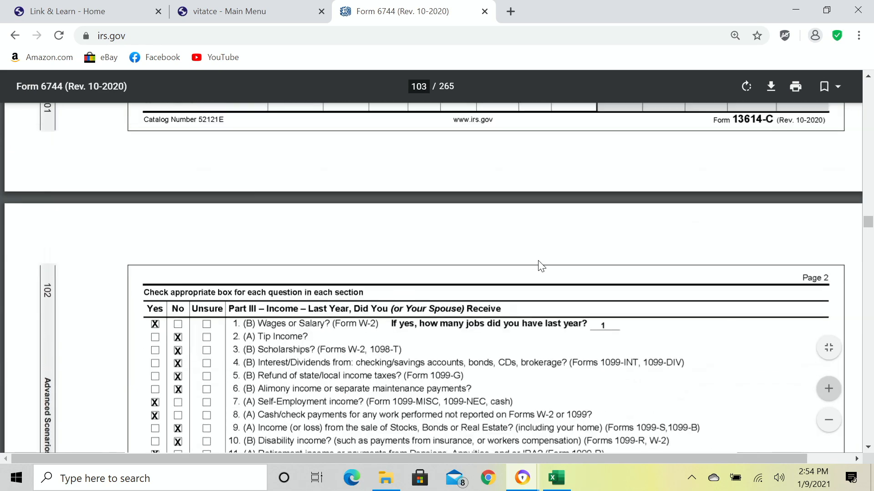
{"action": "scroll", "coordinate": [542, 265], "scroll_direction": "up", "scroll_amount": 5}
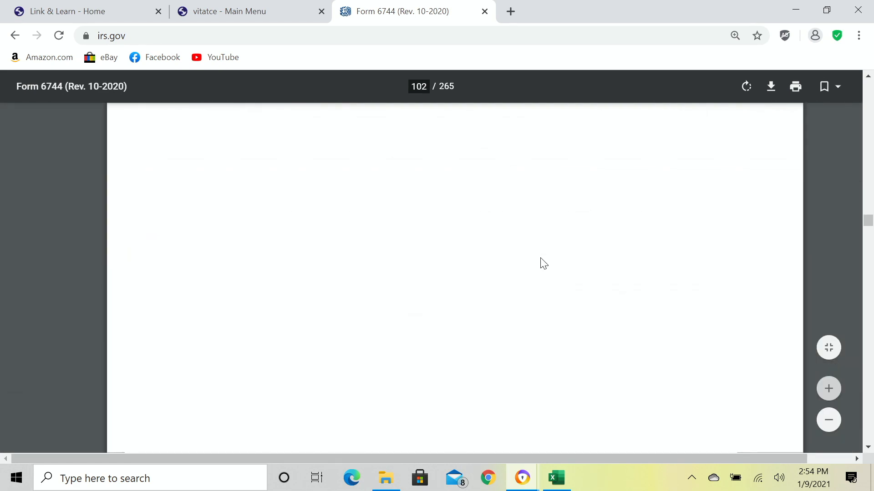
{"action": "scroll", "coordinate": [542, 263], "scroll_direction": "down", "scroll_amount": 2}
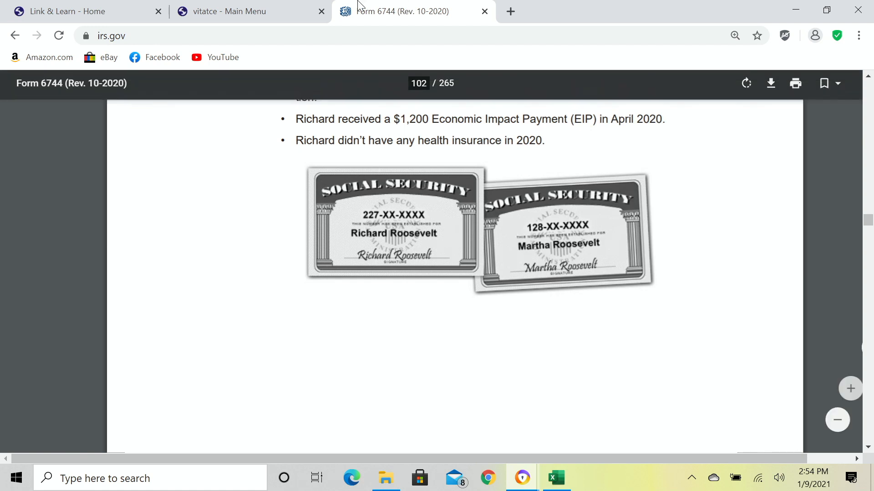
Enter the taxpayer's Social Security Number and retype it in the confirmation fields.
{"action": "left_click", "coordinate": [249, 10]}
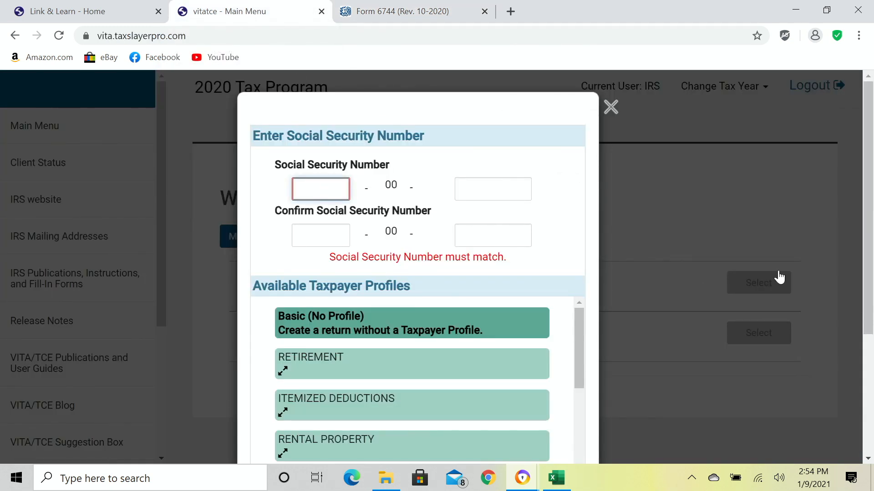
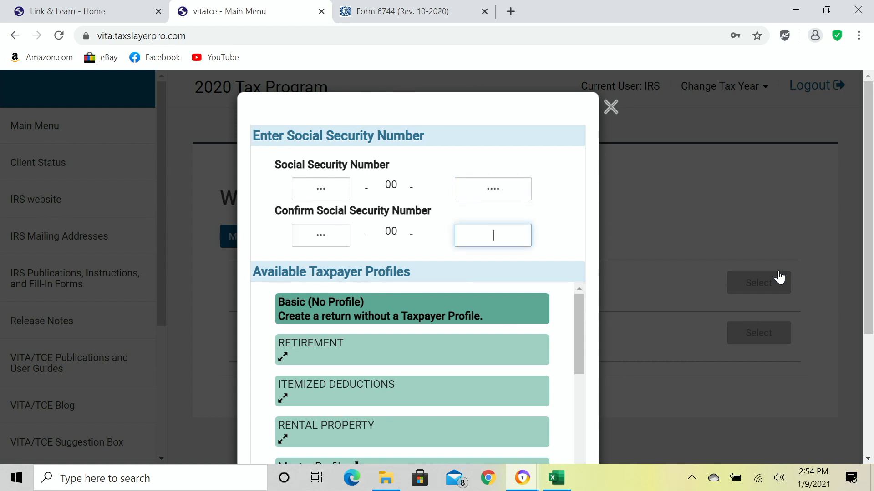
{"action": "left_click", "coordinate": [521, 189]}
{"action": "left_click", "coordinate": [519, 232]}
{"action": "type", "text": "2596"}
Keep Basic (No Profile) selected and start the new return.
{"action": "scroll", "coordinate": [560, 213], "scroll_direction": "down", "scroll_amount": 3}
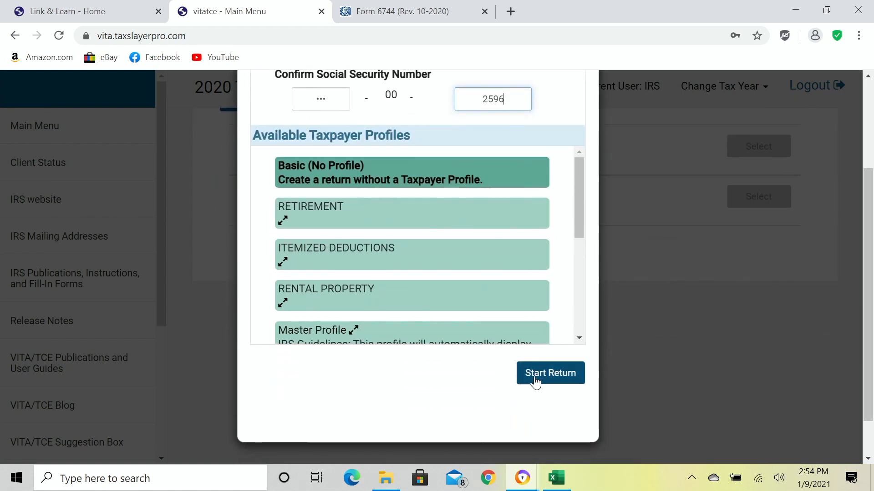
{"action": "scroll", "coordinate": [442, 385], "scroll_direction": "up", "scroll_amount": 2}
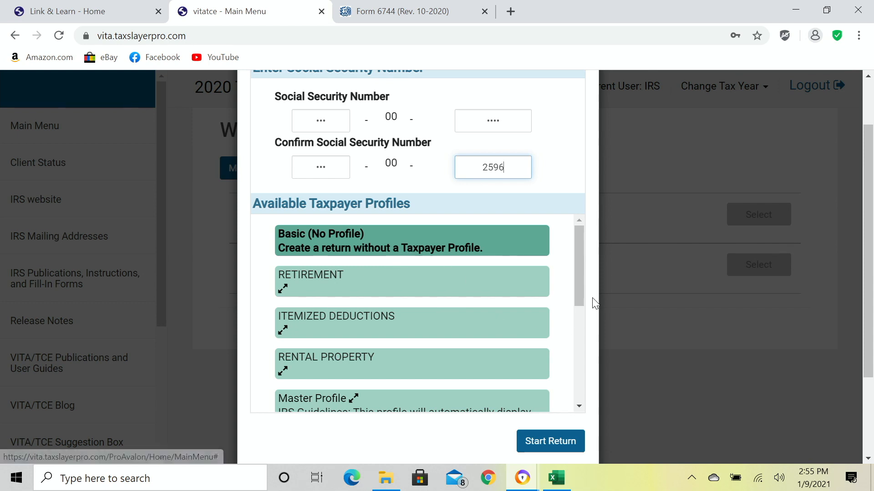
{"action": "left_click_drag", "start_coordinate": [578, 280], "coordinate": [589, 259]}
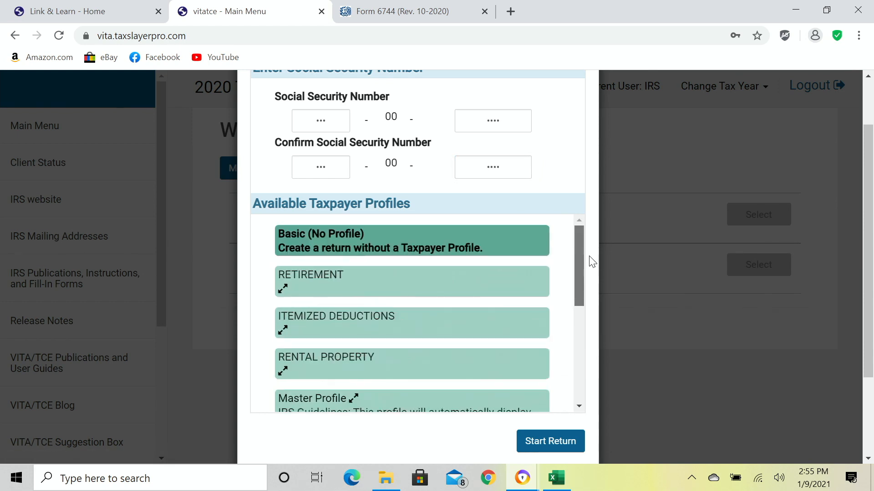
{"action": "left_click", "coordinate": [545, 442]}
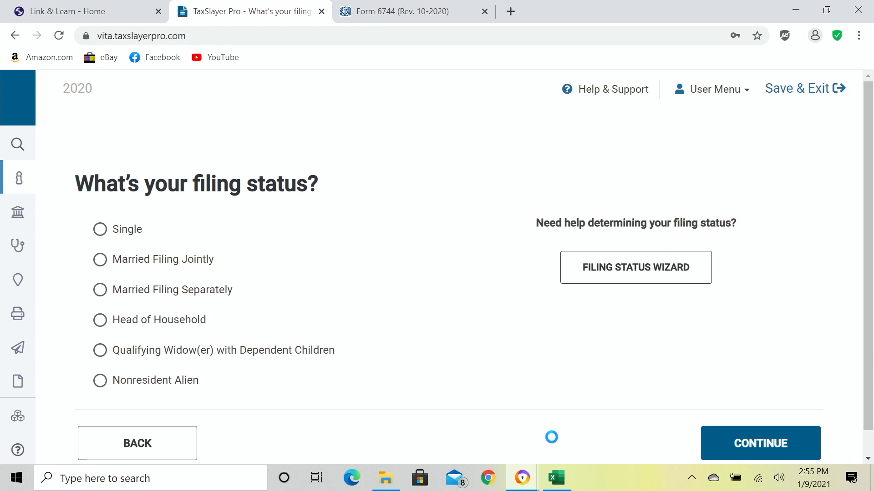
Choose Head of Household as the filing status and continue.
{"action": "left_click", "coordinate": [174, 325]}
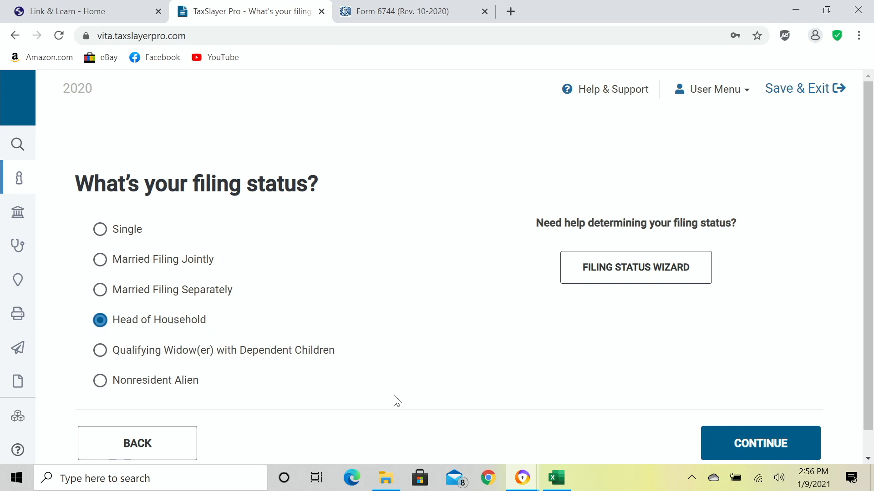
{"action": "left_click", "coordinate": [758, 447]}
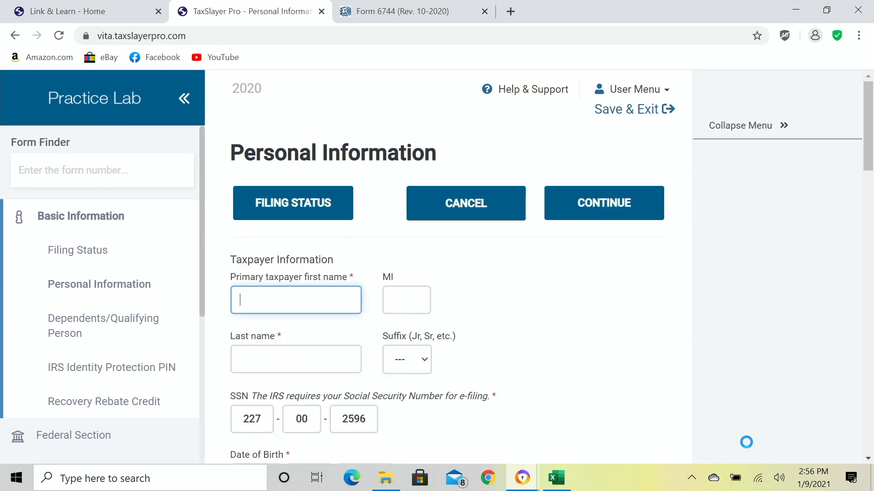
Enter the taxpayer's first and last name on the Personal Information page.
{"action": "scroll", "coordinate": [675, 409], "scroll_direction": "down", "scroll_amount": 2}
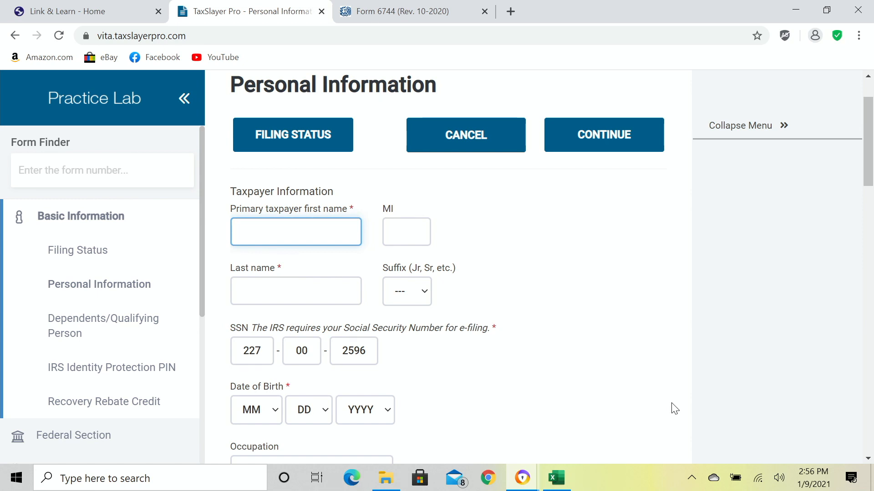
{"action": "type", "text": "RICHARD"}
{"action": "key", "text": "Tab"}
{"action": "key", "text": "Tab"}
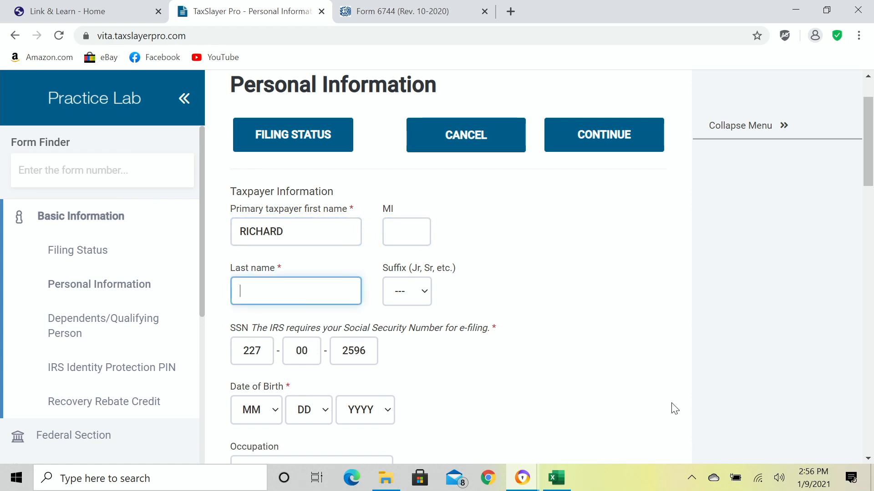
{"action": "type", "text": "ROOSEVELT"}
{"action": "key", "text": "Tab"}
{"action": "key", "text": "Tab"}
{"action": "key", "text": "Tab"}
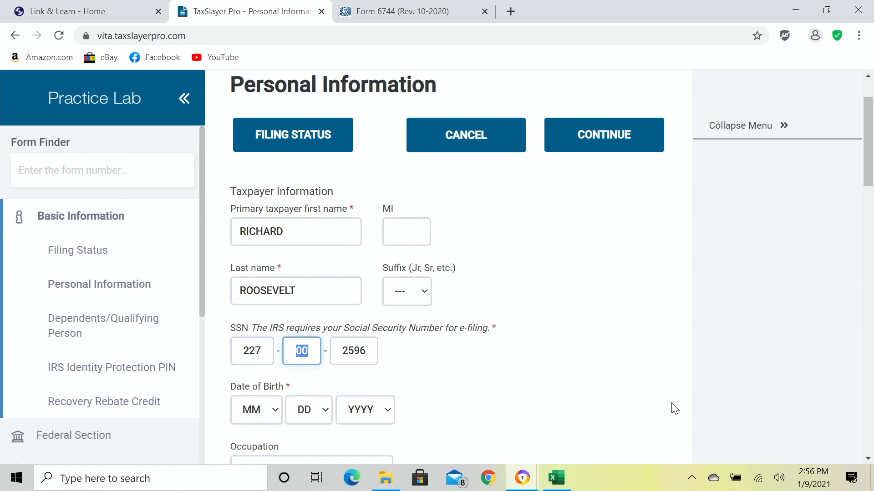
{"action": "key", "text": "Tab"}
{"action": "key", "text": "Tab"}
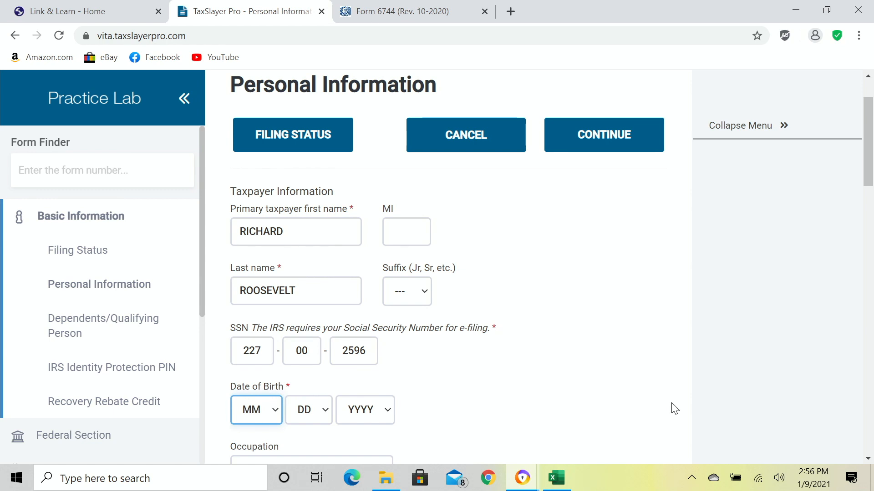
{"action": "scroll", "coordinate": [673, 346], "scroll_direction": "down", "scroll_amount": 3}
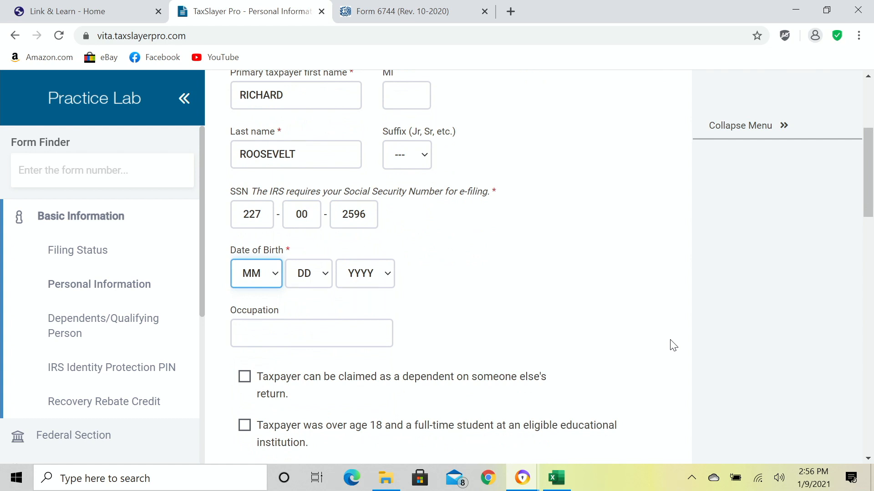
{"action": "key", "text": "3"}
{"action": "key", "text": "Tab"}
{"action": "type", "text": "10"}
{"action": "type", "text": "11"}
{"action": "key", "text": "Tab"}
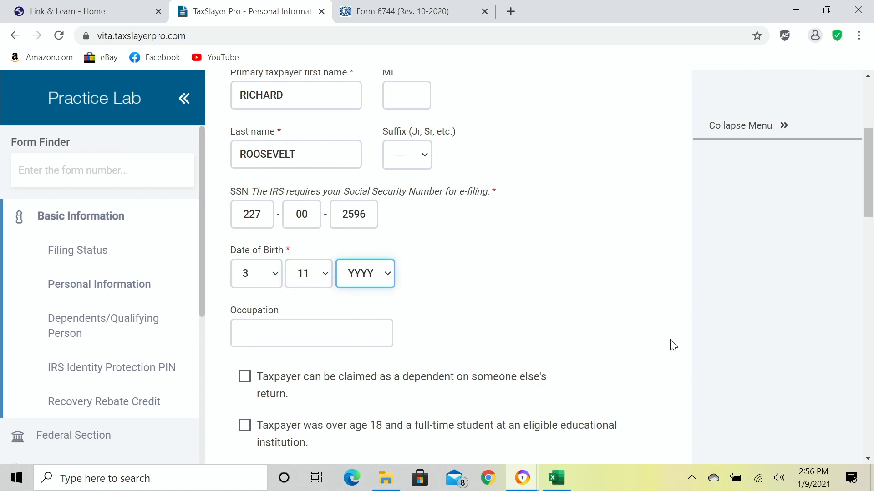
{"action": "type", "text": "1975"}
Enter SALES MANAGER as the taxpayer's occupation.
{"action": "key", "text": "Tab"}
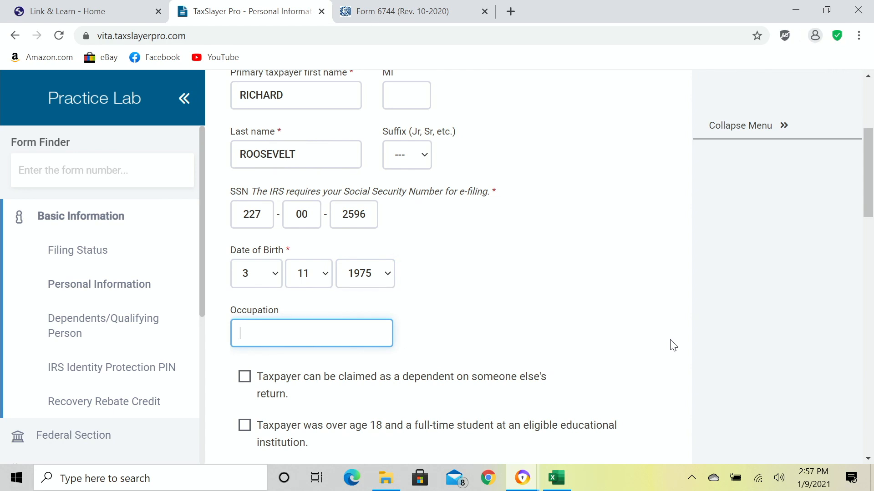
{"action": "type", "text": "SALES MANAGER"}
{"action": "key", "text": "Tab"}
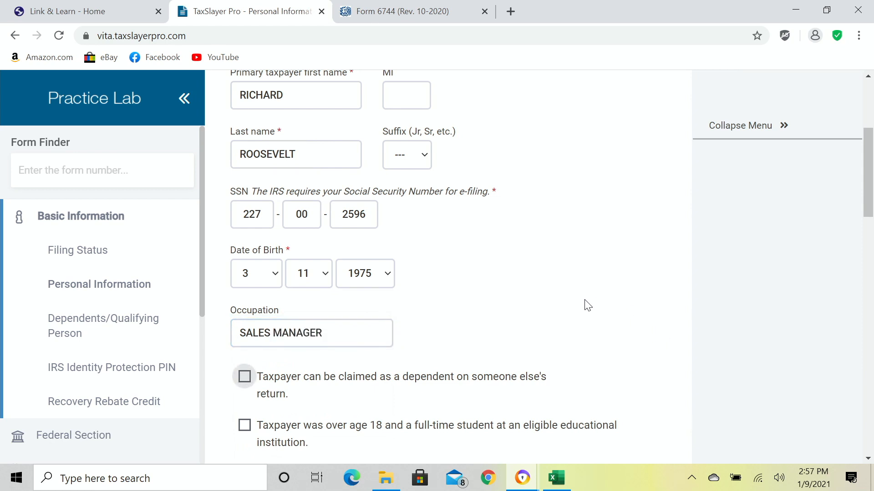
{"action": "scroll", "coordinate": [582, 303], "scroll_direction": "down", "scroll_amount": 3}
{"action": "key", "text": "Tab"}
{"action": "scroll", "coordinate": [586, 304], "scroll_direction": "down", "scroll_amount": 1}
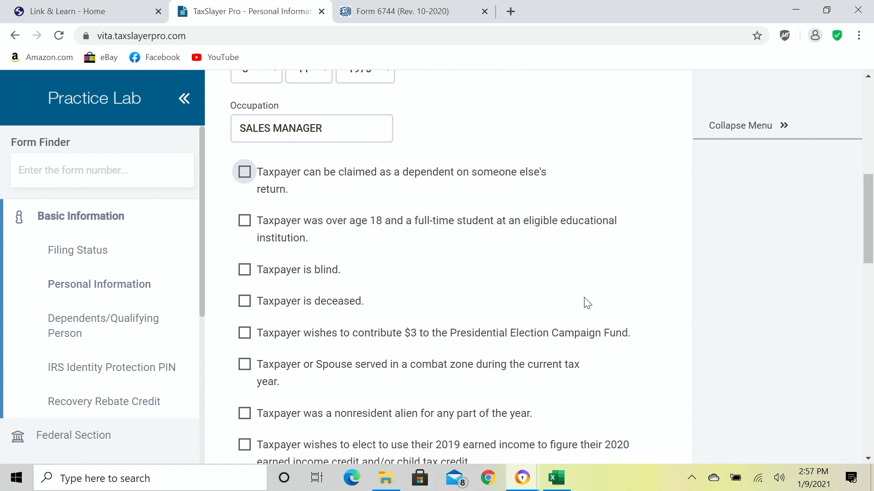
{"action": "scroll", "coordinate": [578, 323], "scroll_direction": "down", "scroll_amount": 2}
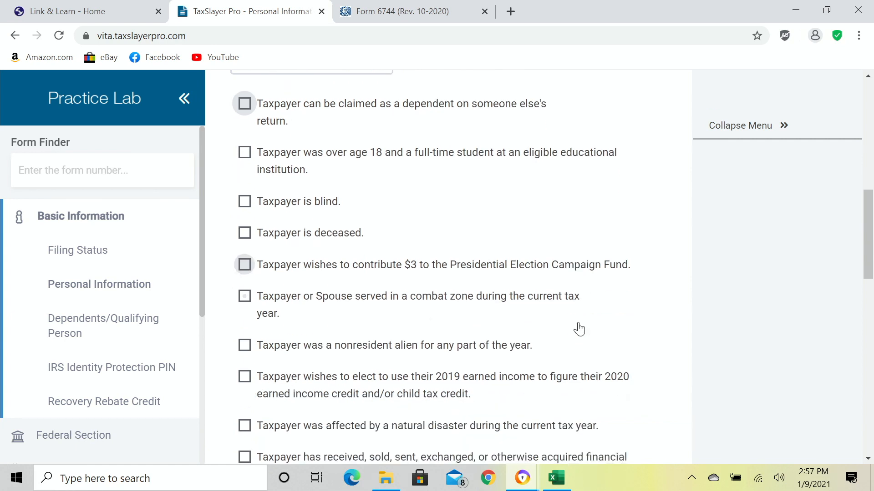
{"action": "scroll", "coordinate": [608, 348], "scroll_direction": "up", "scroll_amount": 1}
{"action": "scroll", "coordinate": [600, 320], "scroll_direction": "down", "scroll_amount": 1}
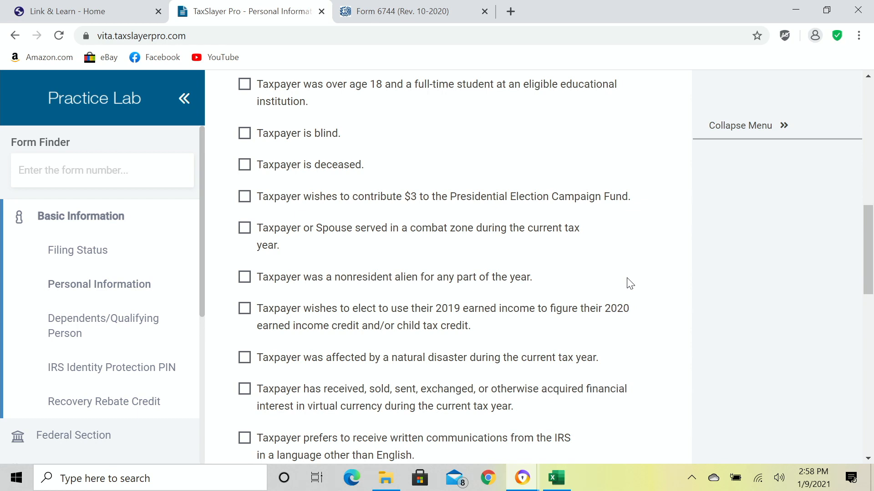
{"action": "scroll", "coordinate": [629, 283], "scroll_direction": "down", "scroll_amount": 3}
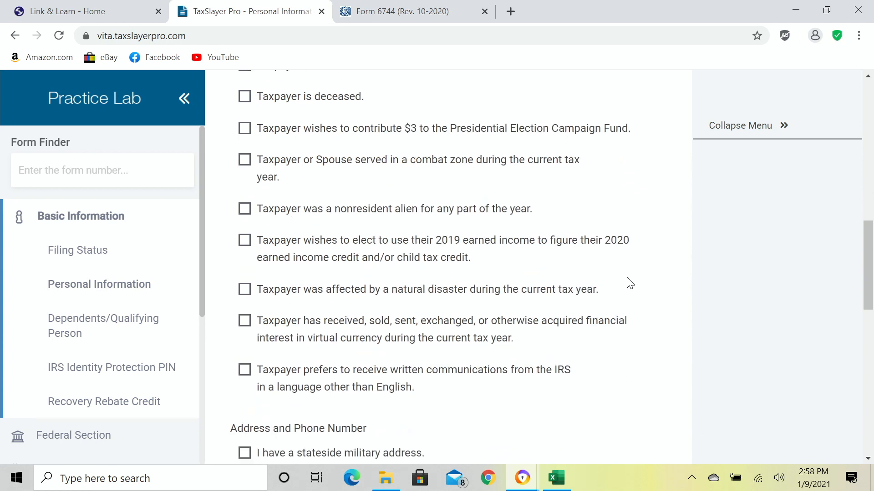
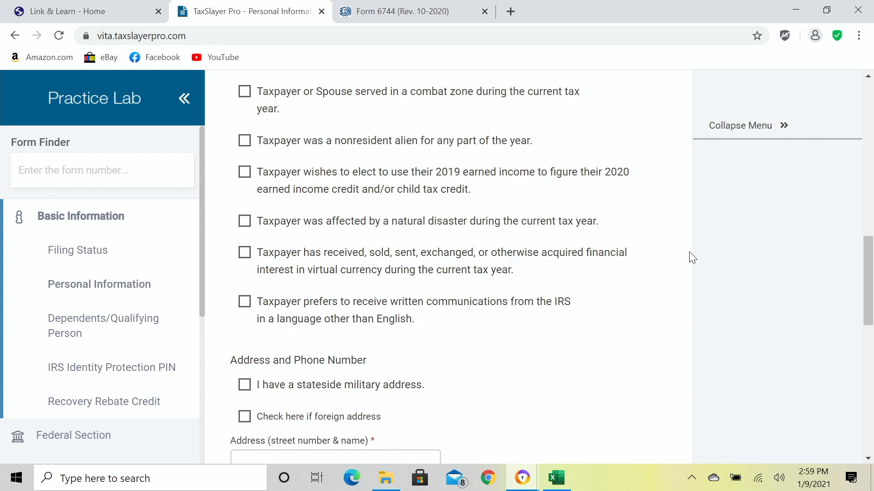
{"action": "scroll", "coordinate": [689, 259], "scroll_direction": "down", "scroll_amount": 5}
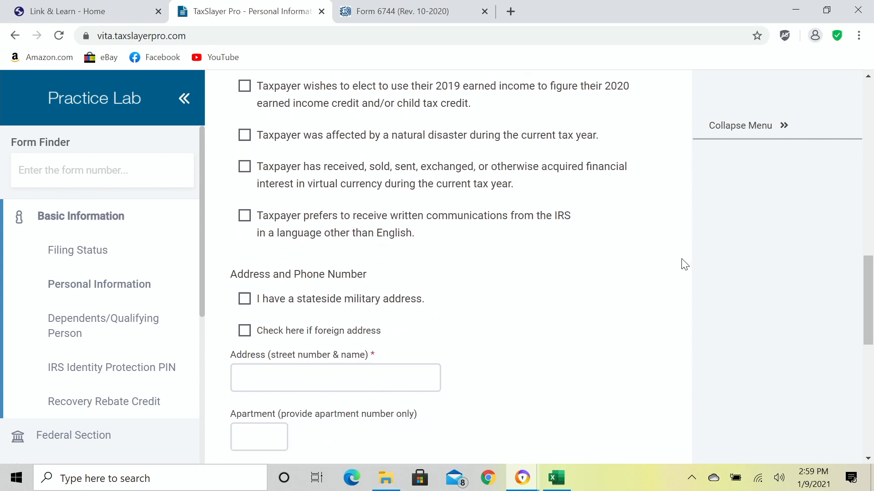
{"action": "scroll", "coordinate": [684, 264], "scroll_direction": "down", "scroll_amount": 1}
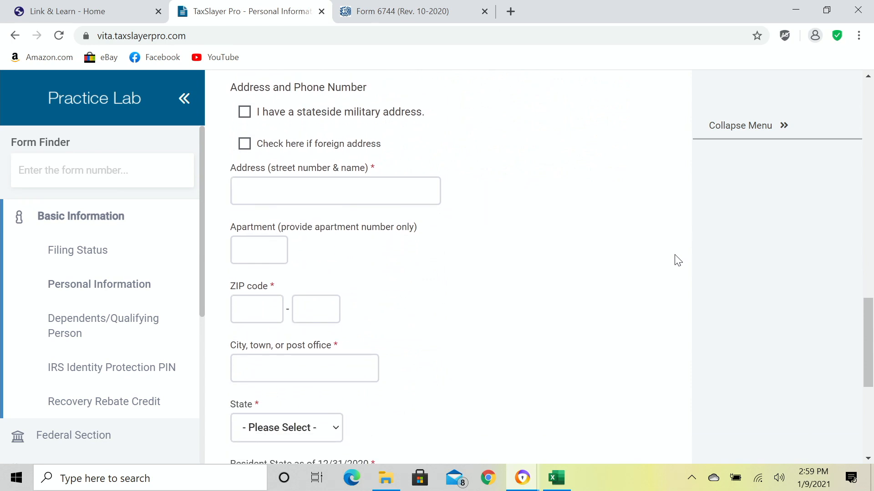
{"action": "left_click", "coordinate": [393, 194]}
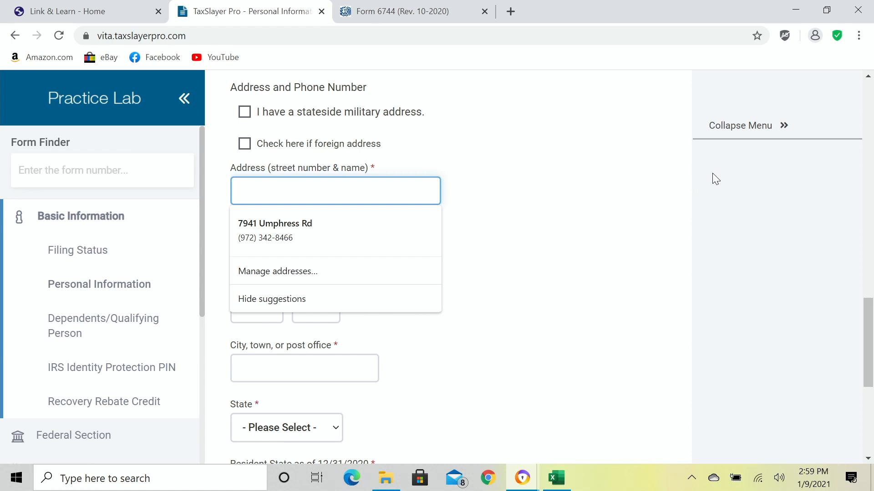
{"action": "type", "text": "15"}
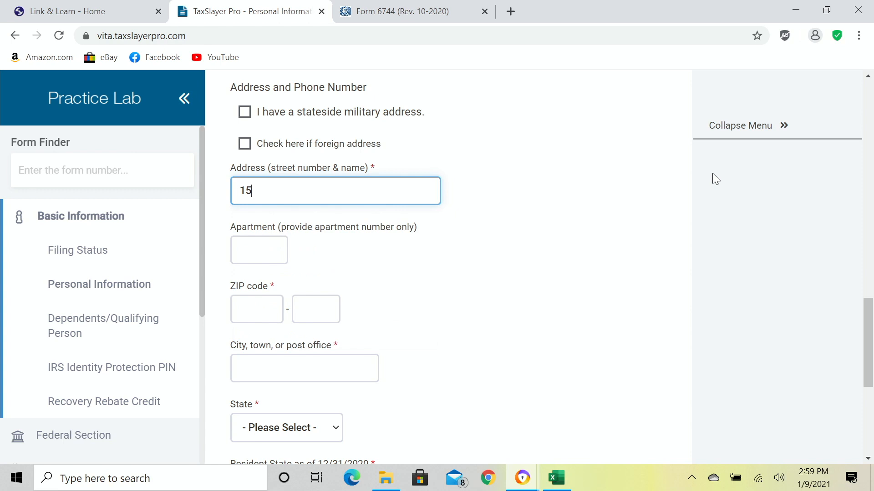
{"action": "type", "text": "51 CONCORD P"}
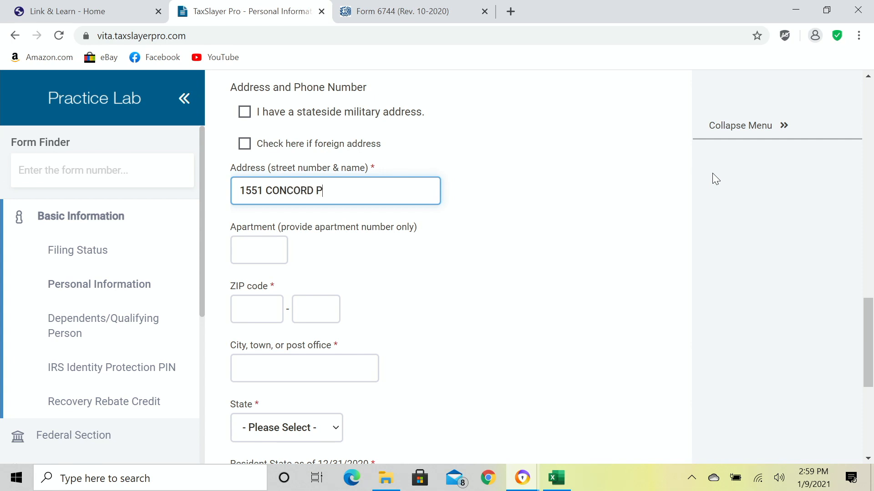
{"action": "type", "text": "LACE"}
{"action": "key", "text": "Tab"}
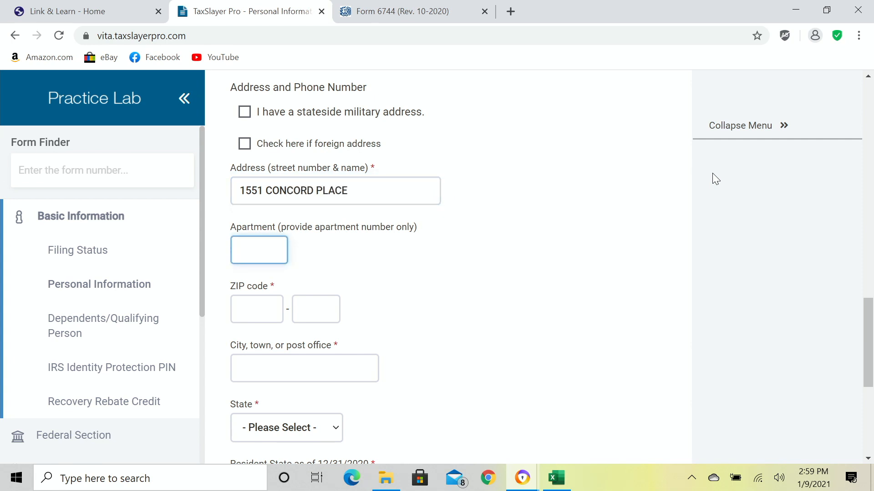
Enter ZIP code 75211, leaving the apartment blank, so city and state fill in automatically.
{"action": "key", "text": "Tab"}
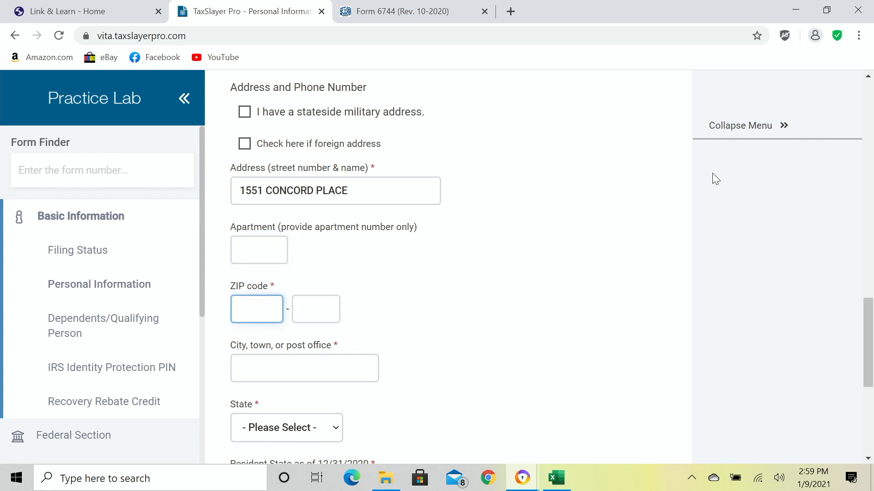
{"action": "type", "text": "75211"}
{"action": "key", "text": "Tab"}
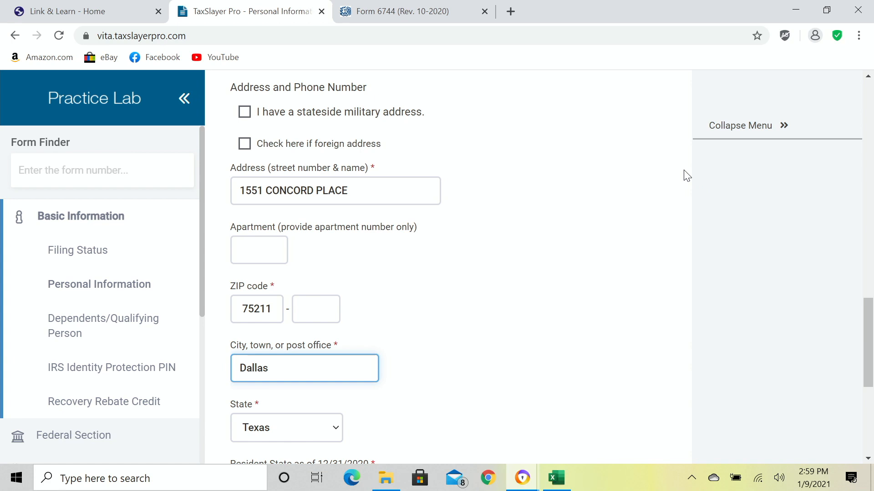
{"action": "scroll", "coordinate": [589, 285], "scroll_direction": "down", "scroll_amount": 3}
{"action": "scroll", "coordinate": [592, 285], "scroll_direction": "down", "scroll_amount": 1}
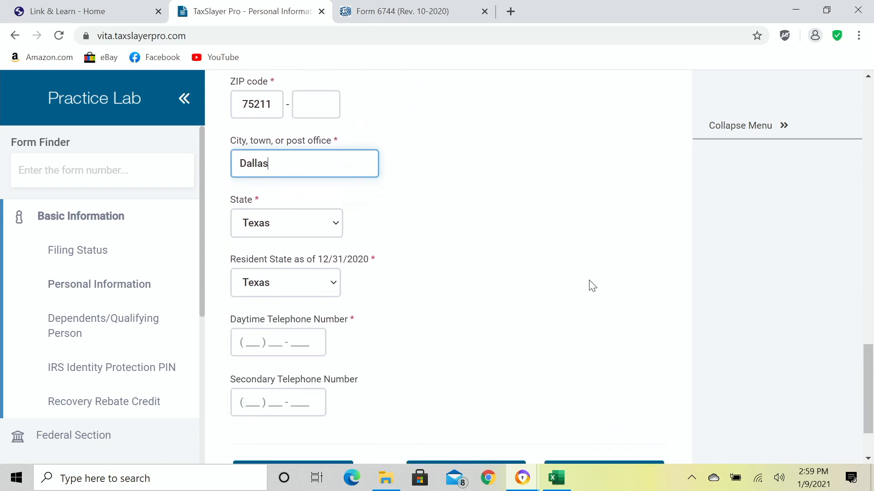
{"action": "scroll", "coordinate": [592, 286], "scroll_direction": "down", "scroll_amount": 1}
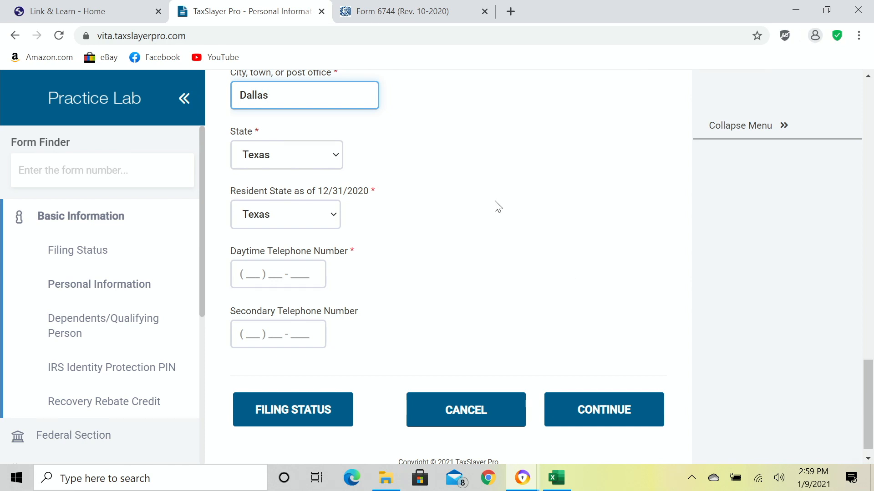
{"action": "left_click", "coordinate": [244, 272]}
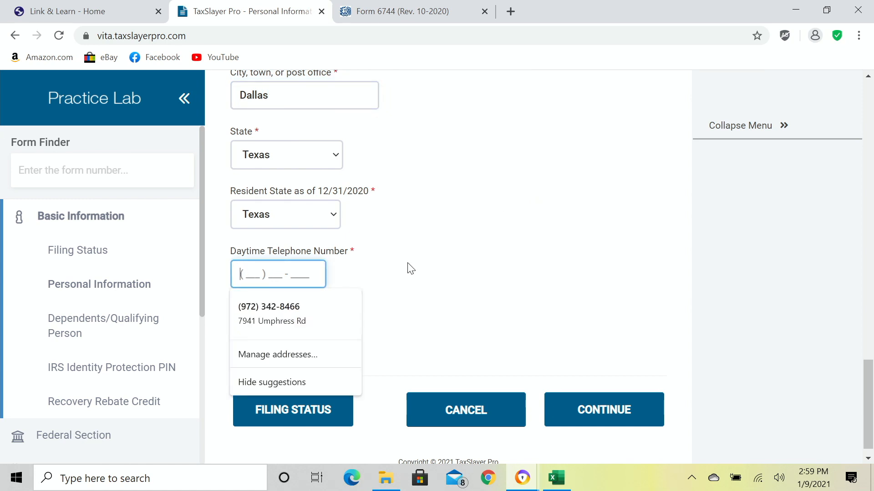
Enter the taxpayer's daytime phone number and continue to the Dependents page.
{"action": "type", "text": "972) 214-8176"}
{"action": "key", "text": "Tab"}
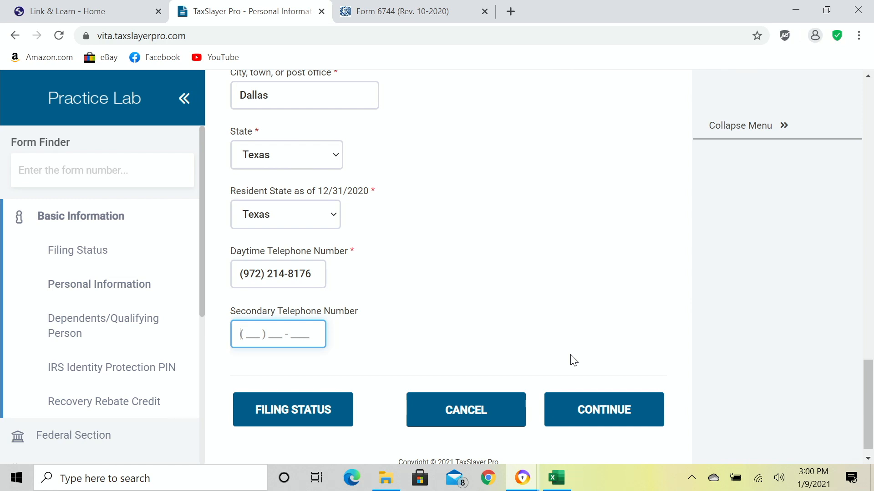
{"action": "left_click", "coordinate": [600, 415]}
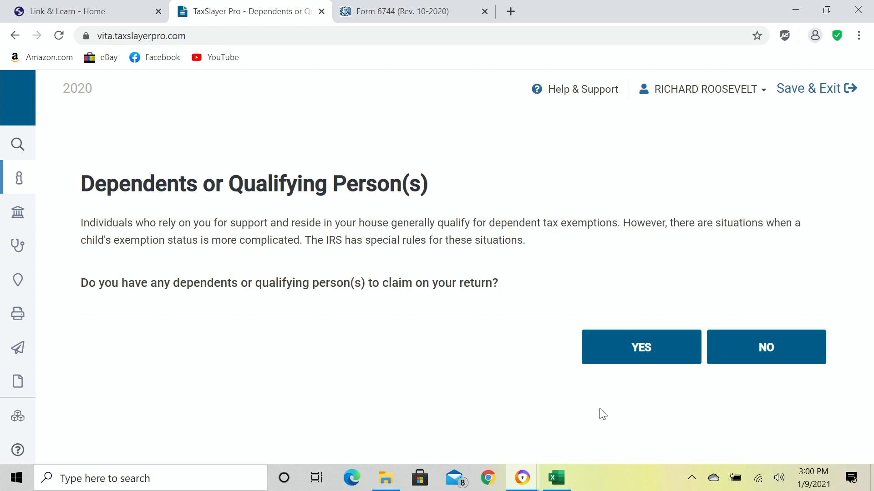
Answer Yes to having a dependent to claim.
{"action": "left_click", "coordinate": [630, 351]}
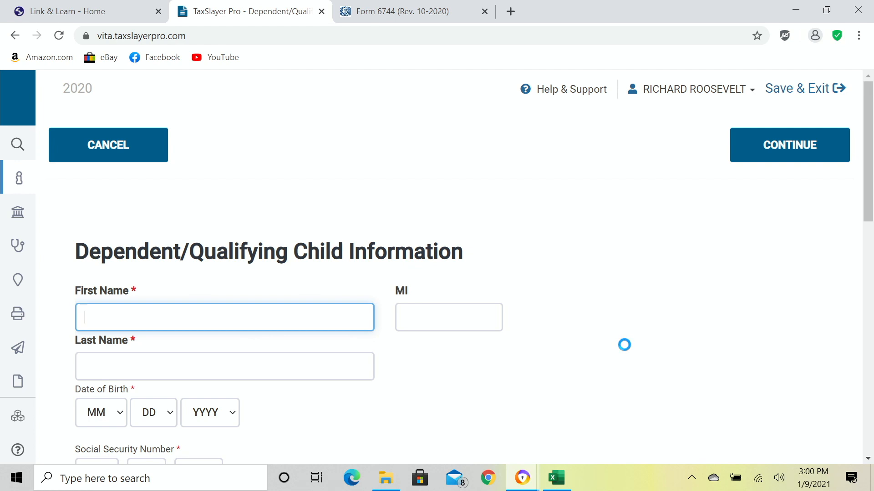
Enter the dependent's first and last name, leaving the middle initial blank.
{"action": "type", "text": "MARTHA"}
{"action": "key", "text": "Tab"}
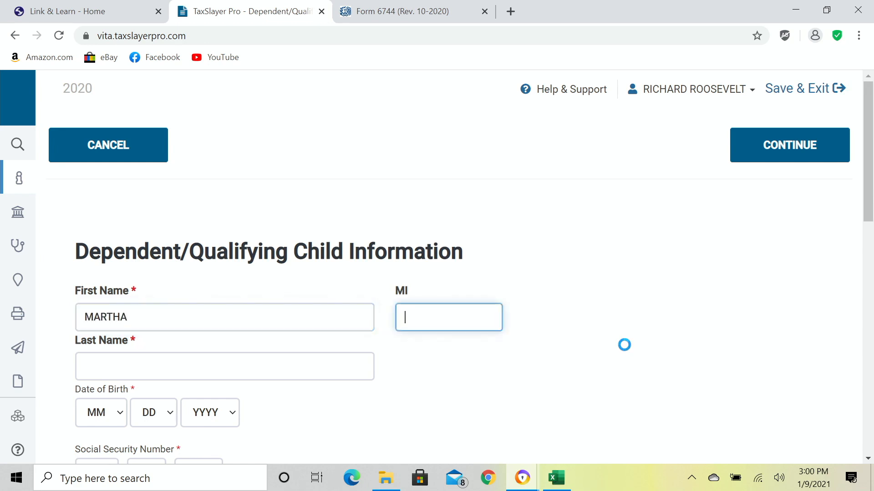
{"action": "key", "text": "Tab"}
{"action": "type", "text": "ROOSEVELT"}
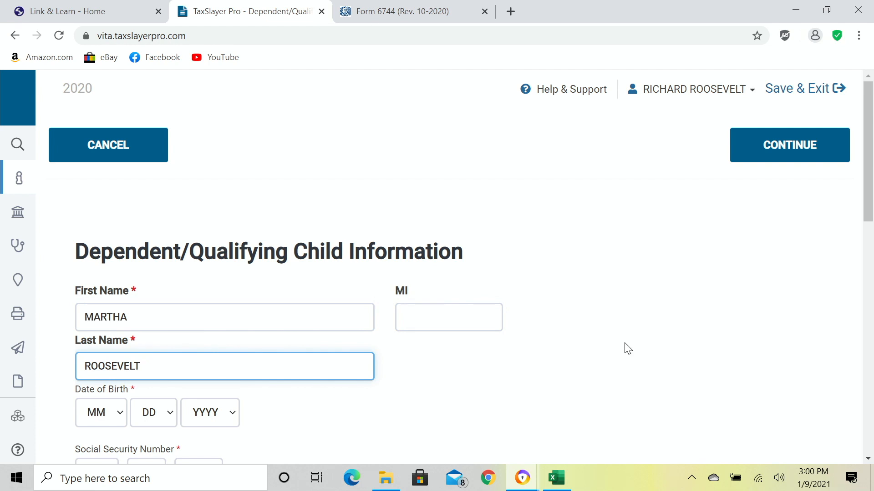
{"action": "key", "text": "Tab"}
Set the dependent's birth date to 6/2/1949 and enter their Social Security number.
{"action": "scroll", "coordinate": [628, 348], "scroll_direction": "down", "scroll_amount": 2}
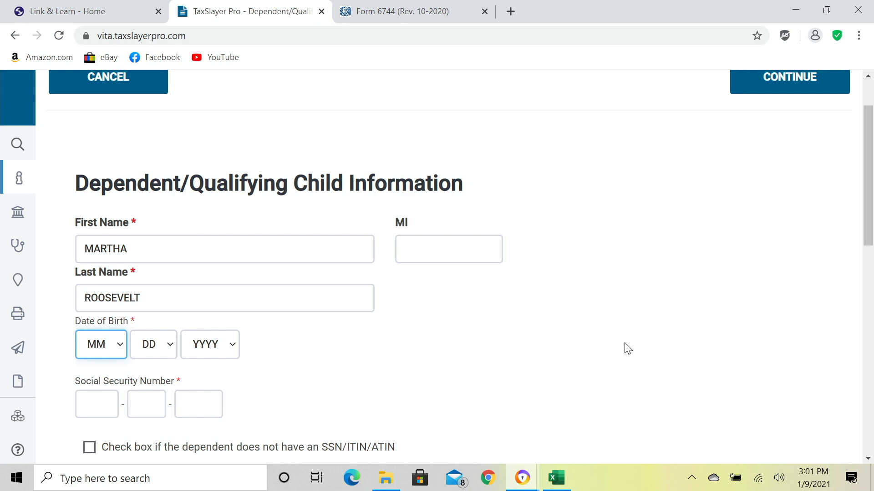
{"action": "key", "text": "Tab"}
{"action": "key", "text": "Tab"}
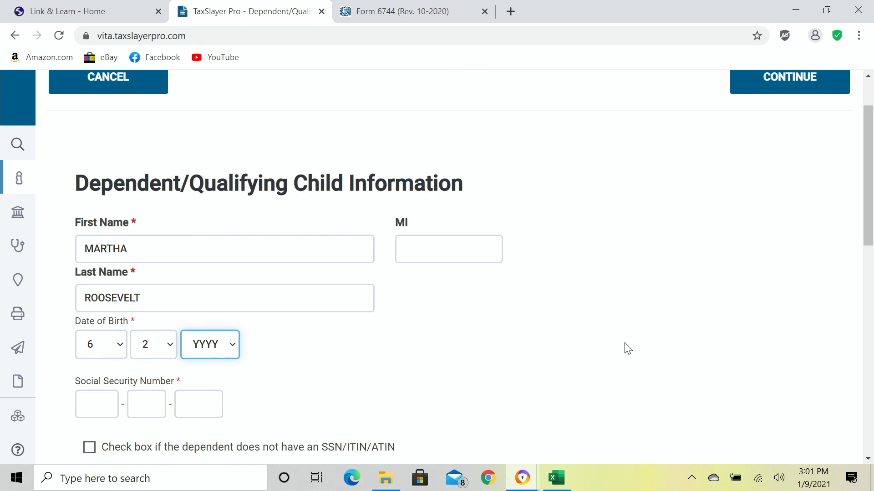
{"action": "key", "text": "Tab"}
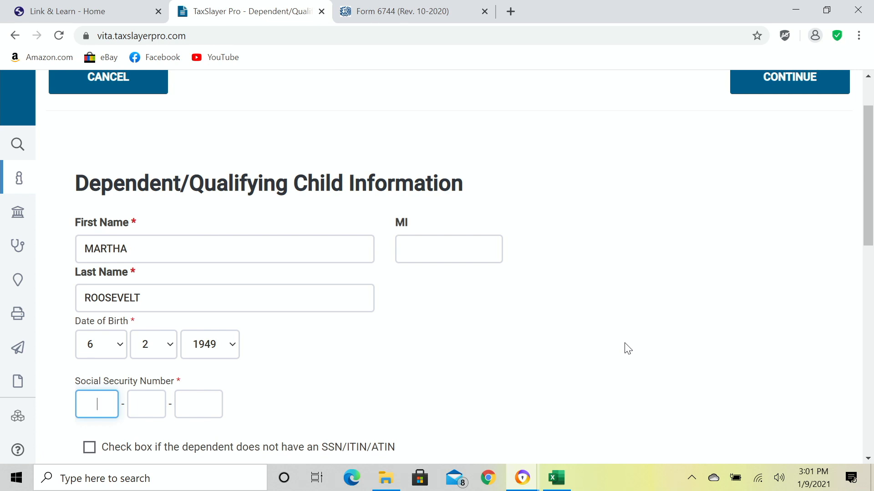
{"action": "key", "text": "Tab"}
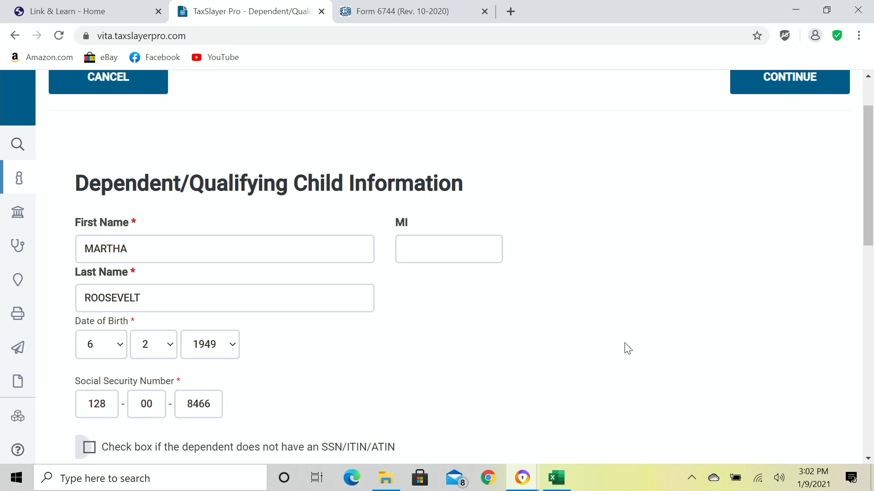
Mark the dependent as a U.S. citizen with relationship Parent.
{"action": "scroll", "coordinate": [621, 347], "scroll_direction": "down", "scroll_amount": 3}
{"action": "scroll", "coordinate": [622, 346], "scroll_direction": "down", "scroll_amount": 1}
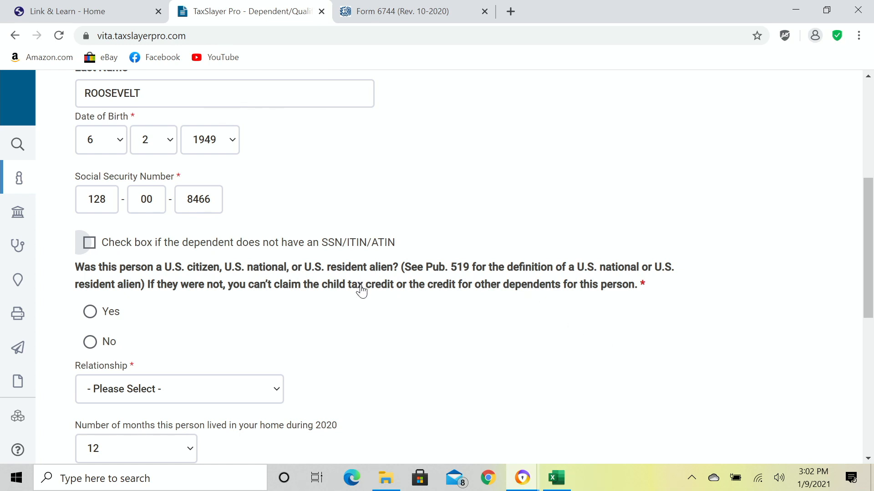
{"action": "left_click", "coordinate": [94, 316]}
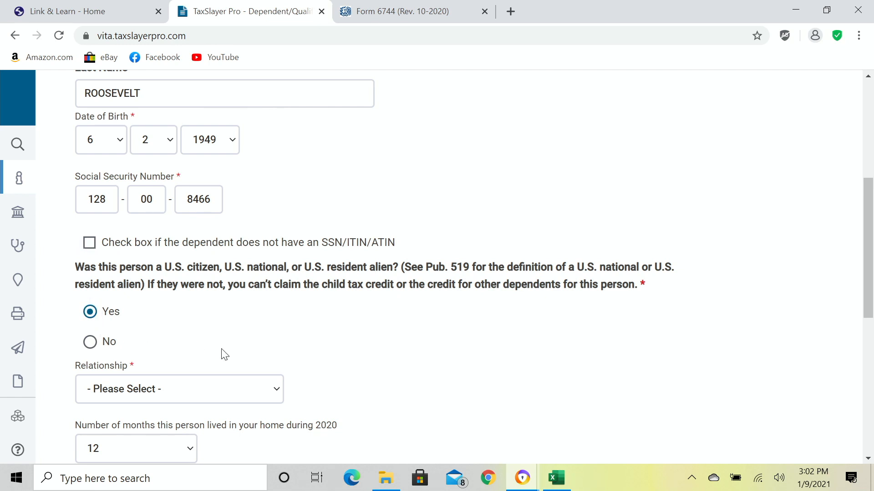
{"action": "scroll", "coordinate": [332, 360], "scroll_direction": "down", "scroll_amount": 1}
{"action": "scroll", "coordinate": [332, 360], "scroll_direction": "down", "scroll_amount": 2}
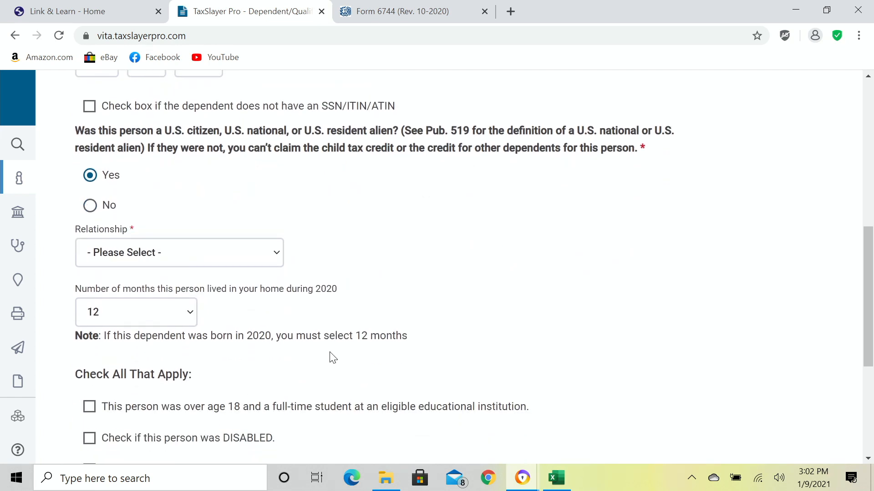
{"action": "left_click", "coordinate": [216, 258]}
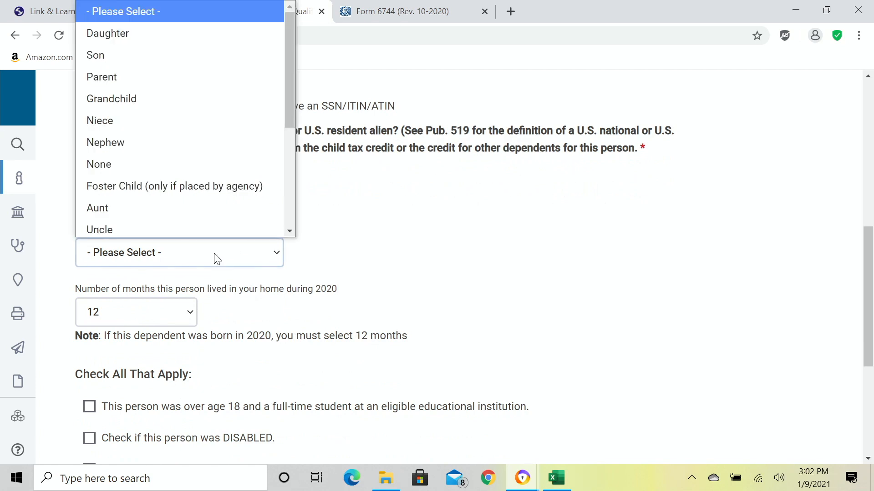
{"action": "left_click", "coordinate": [148, 74]}
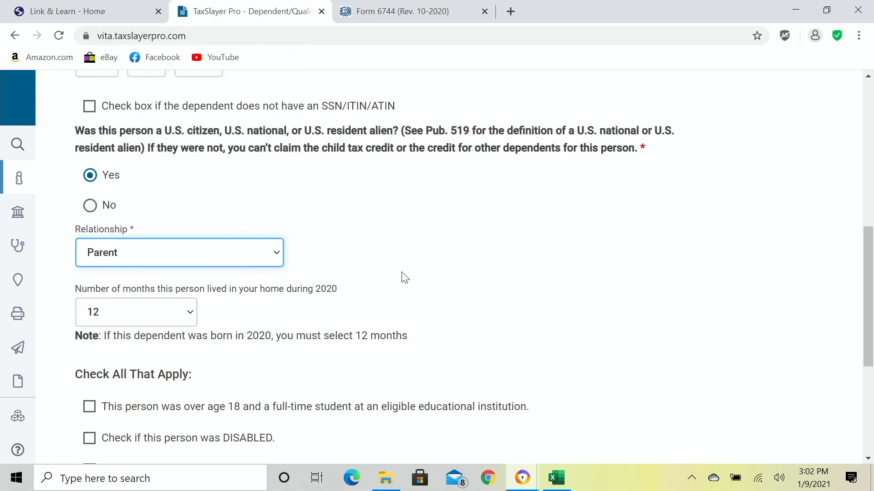
Set the dependent's months lived in the home to Other reasons.
{"action": "scroll", "coordinate": [398, 277], "scroll_direction": "down", "scroll_amount": 1}
{"action": "left_click", "coordinate": [400, 236]}
{"action": "scroll", "coordinate": [403, 236], "scroll_direction": "down", "scroll_amount": 1}
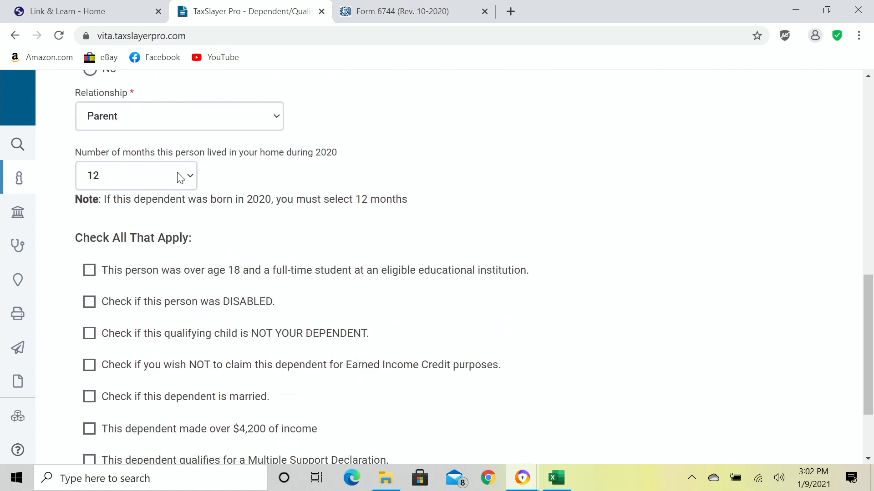
{"action": "left_click", "coordinate": [186, 177]}
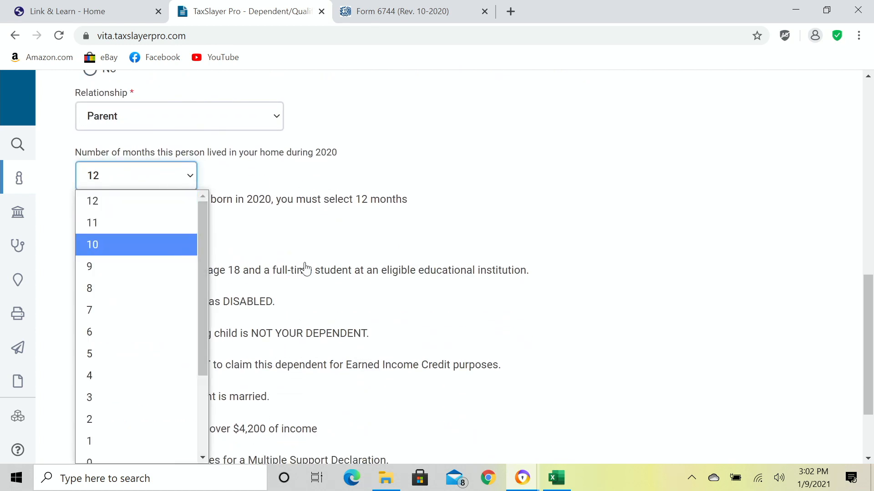
{"action": "scroll", "coordinate": [293, 266], "scroll_direction": "down", "scroll_amount": 1}
{"action": "left_click", "coordinate": [179, 112]}
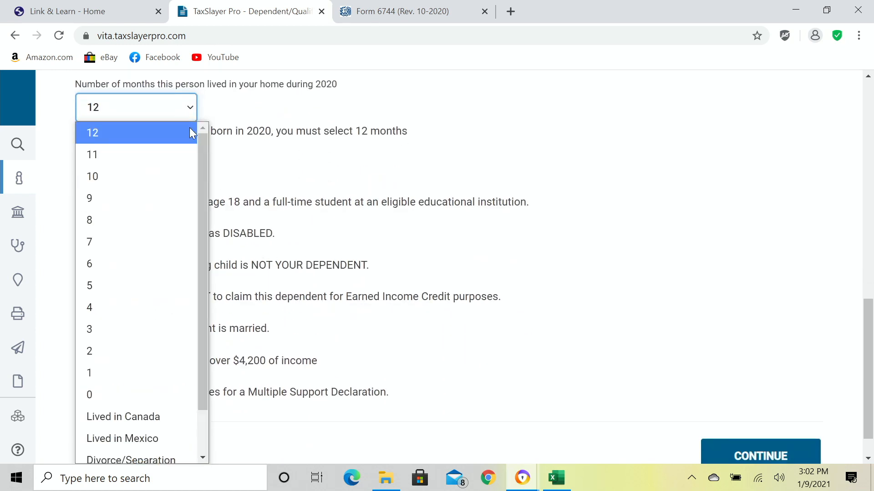
{"action": "left_click_drag", "start_coordinate": [206, 205], "coordinate": [211, 240]}
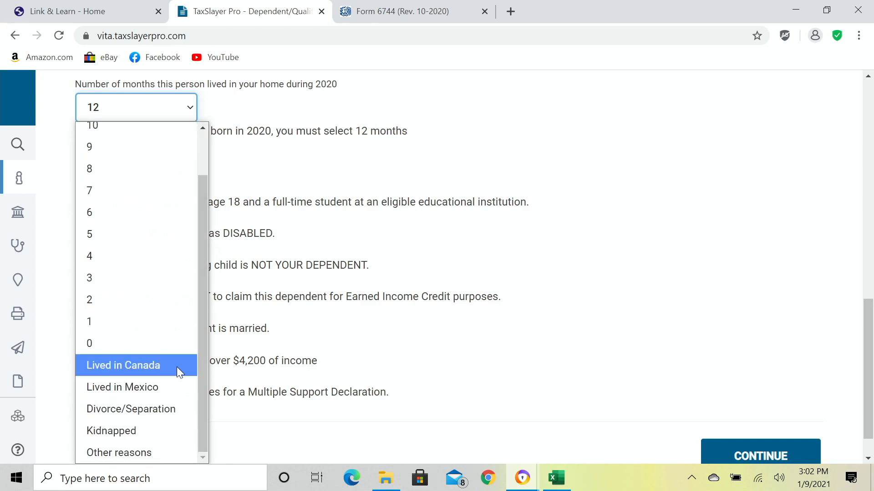
{"action": "left_click", "coordinate": [138, 453]}
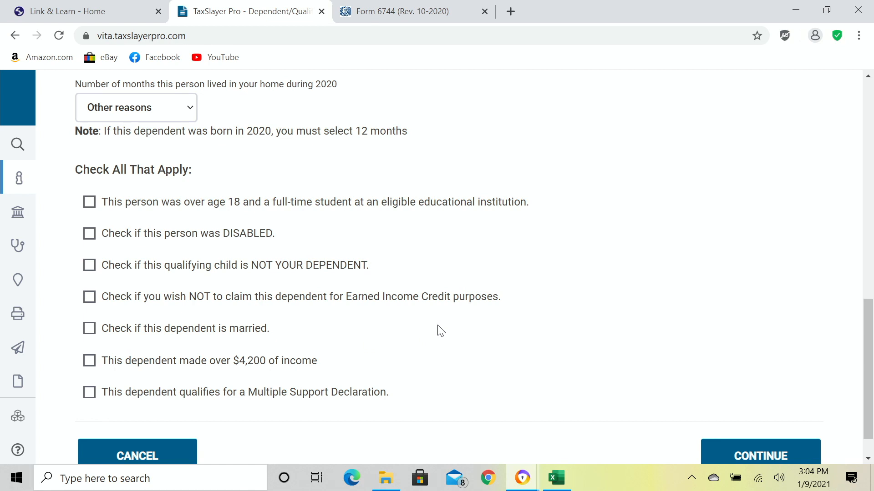
Leave every 'Check All That Apply' box unchecked and save the dependent.
{"action": "scroll", "coordinate": [440, 331], "scroll_direction": "up", "scroll_amount": 1}
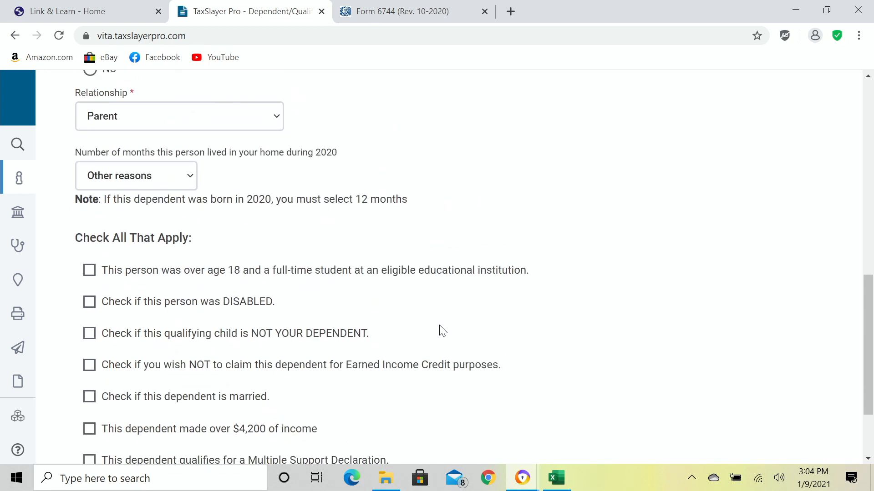
{"action": "scroll", "coordinate": [441, 331], "scroll_direction": "down", "scroll_amount": 1}
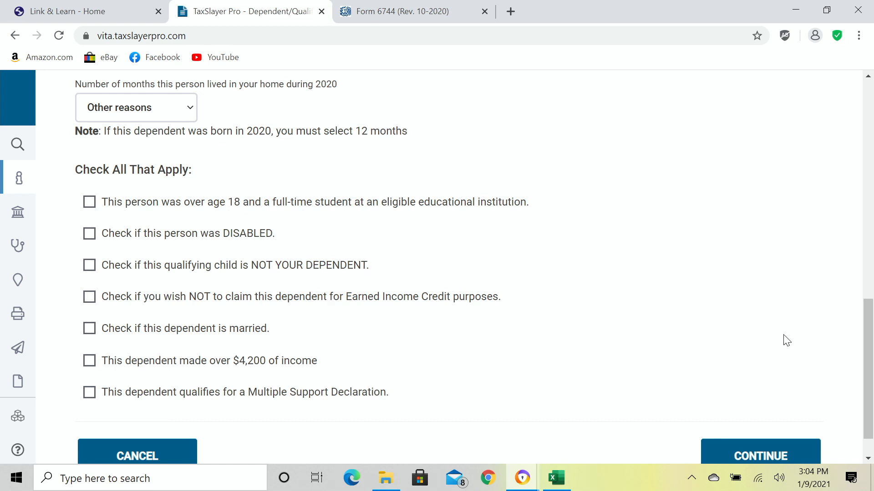
{"action": "scroll", "coordinate": [776, 340], "scroll_direction": "down", "scroll_amount": 1}
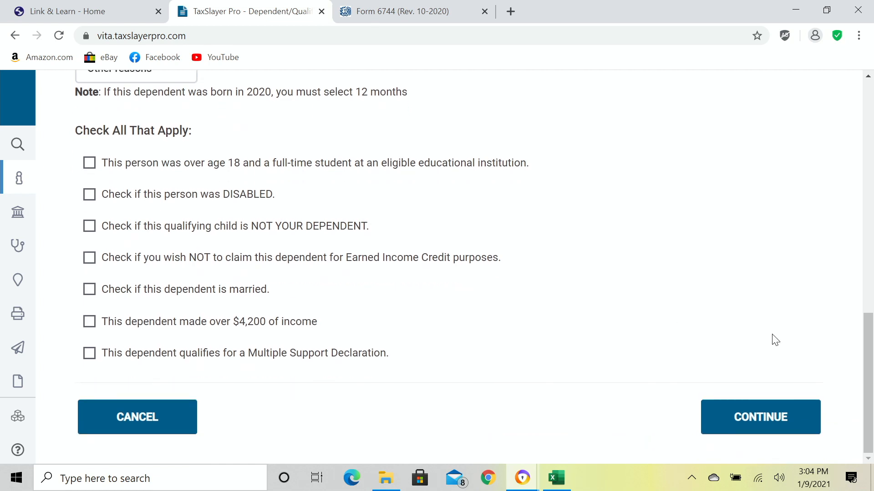
{"action": "left_click", "coordinate": [764, 428]}
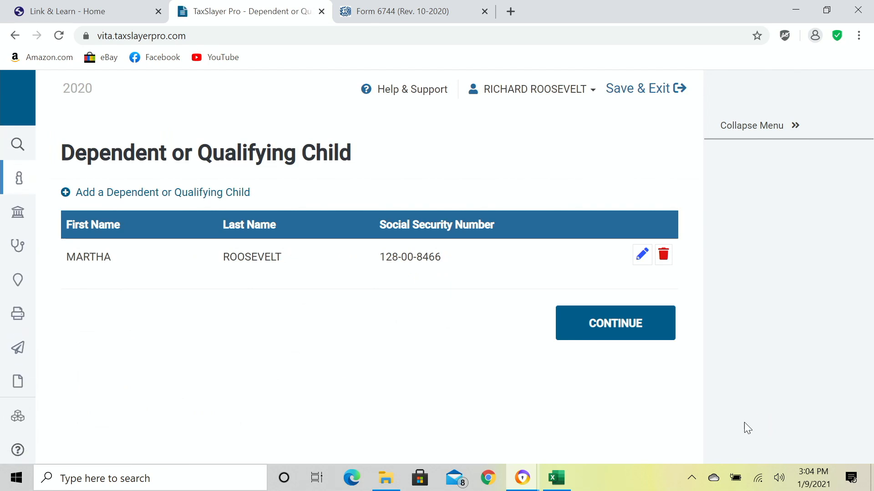
Continue past the dependents list and Dependents Menu to the Basic Information menu.
{"action": "left_click", "coordinate": [611, 327]}
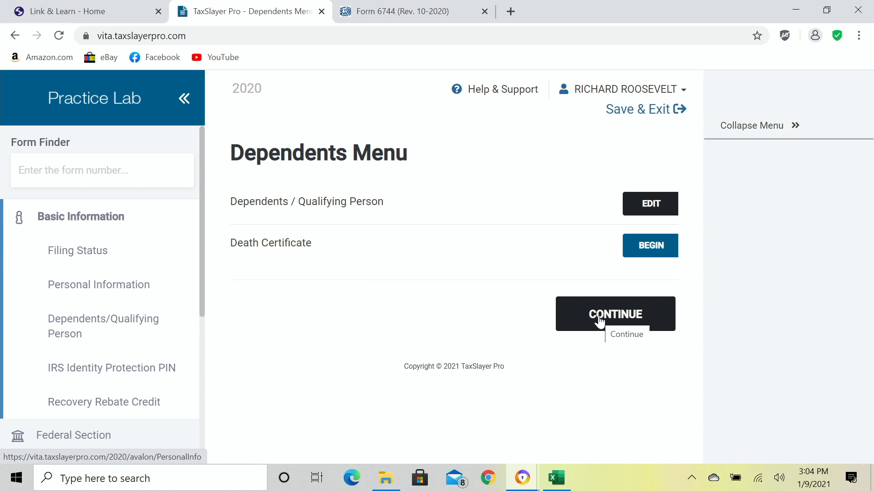
{"action": "left_click", "coordinate": [599, 320]}
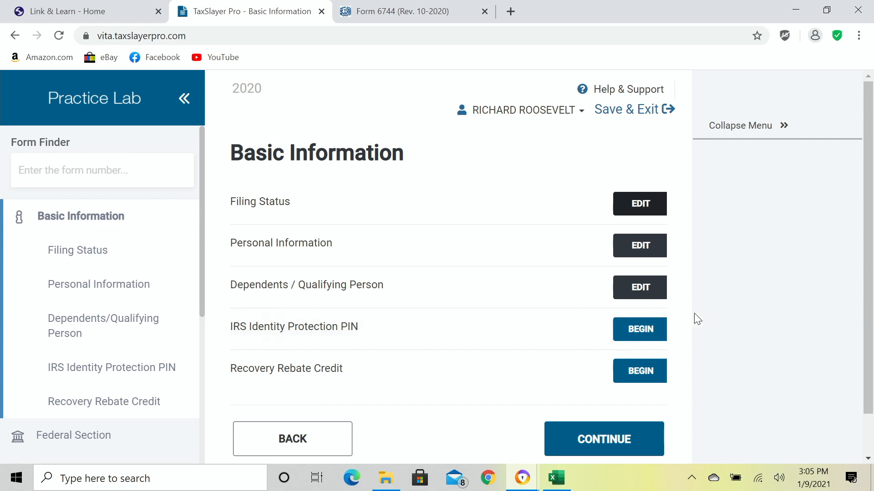
Enter the taxpayer's six-digit IP PIN, skip the dependent's, and continue to the stimulus question.
{"action": "left_click", "coordinate": [638, 330]}
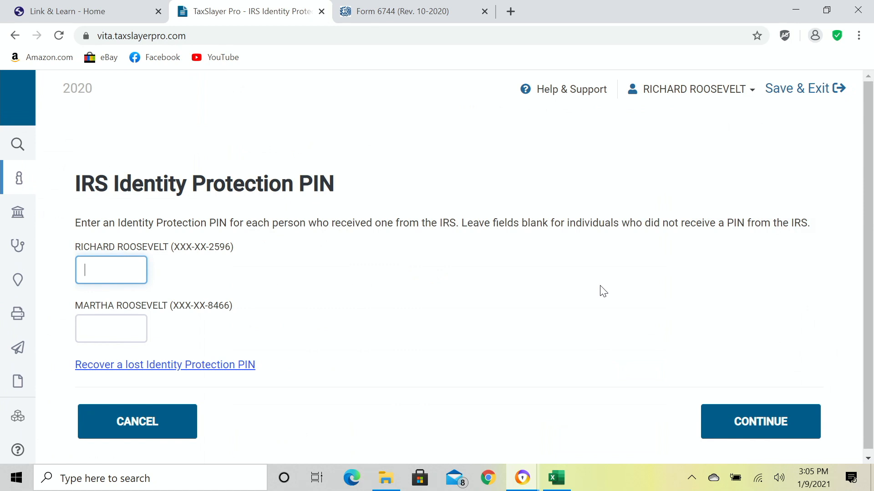
{"action": "type", "text": "123456"}
{"action": "key", "text": "Tab"}
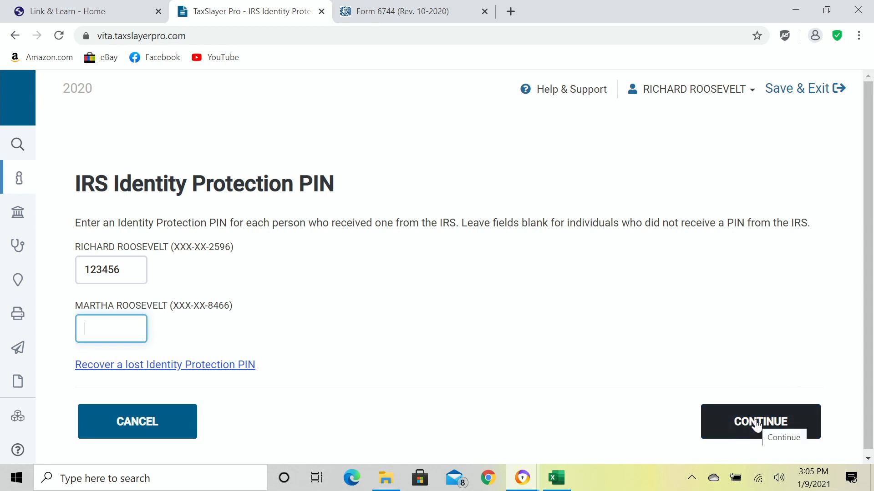
{"action": "left_click", "coordinate": [757, 424]}
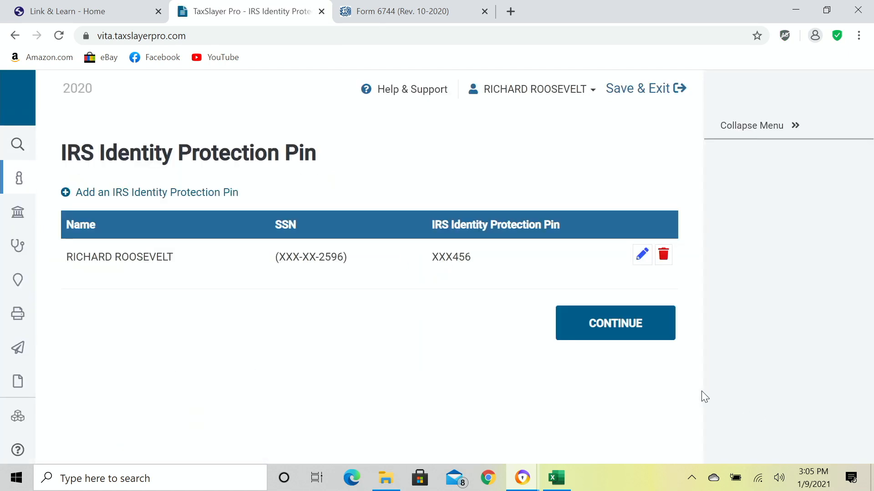
{"action": "left_click", "coordinate": [633, 330]}
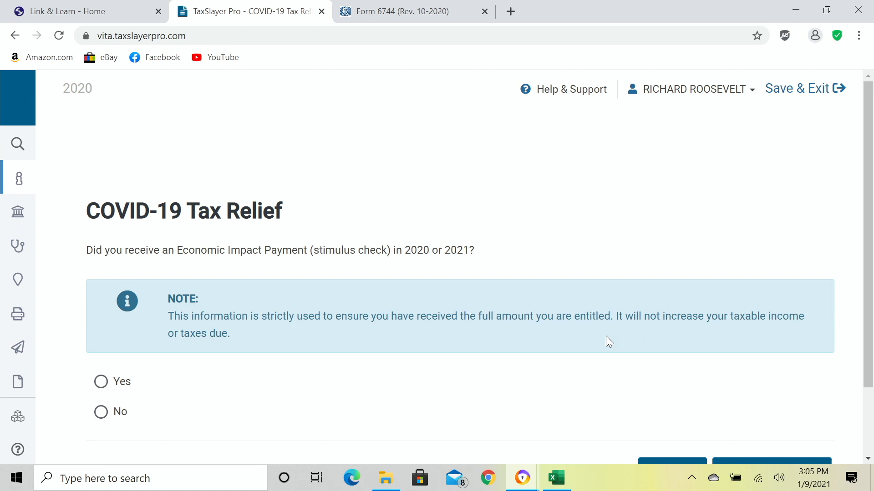
Answer Yes to the stimulus question with $1200 for Notice 1444 and Notice 1444-B left blank.
{"action": "scroll", "coordinate": [599, 340], "scroll_direction": "down", "scroll_amount": 1}
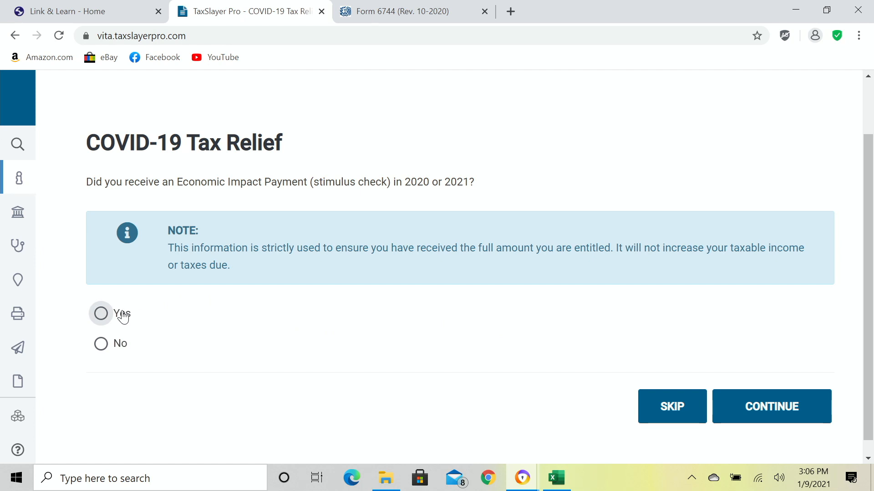
{"action": "left_click", "coordinate": [102, 313]}
{"action": "scroll", "coordinate": [359, 339], "scroll_direction": "down", "scroll_amount": 1}
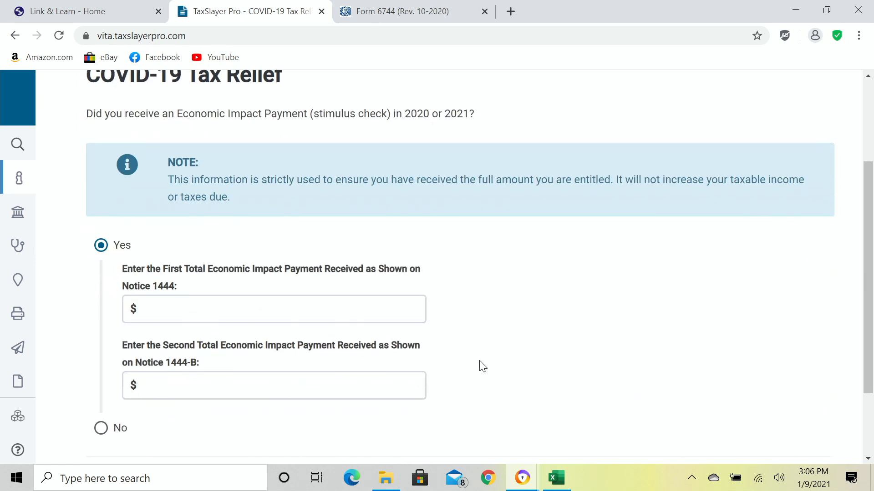
{"action": "left_click", "coordinate": [378, 309]}
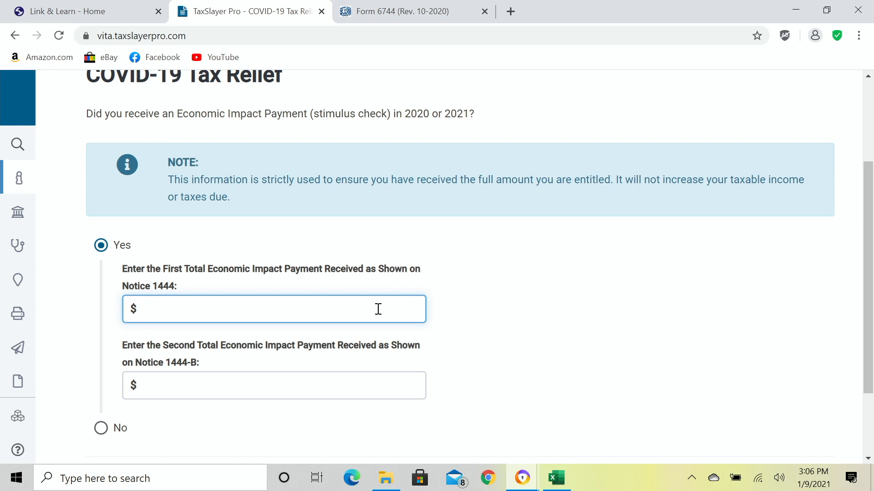
{"action": "type", "text": "1200"}
{"action": "key", "text": "Tab"}
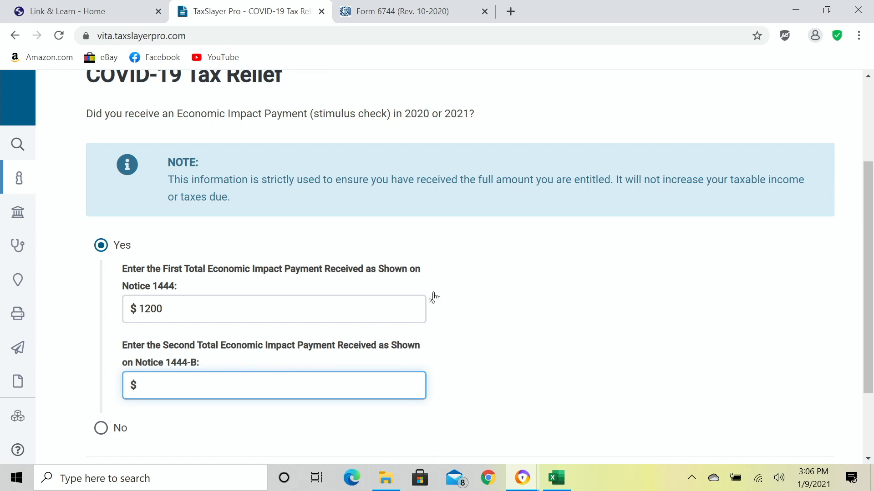
{"action": "scroll", "coordinate": [605, 355], "scroll_direction": "down", "scroll_amount": 1}
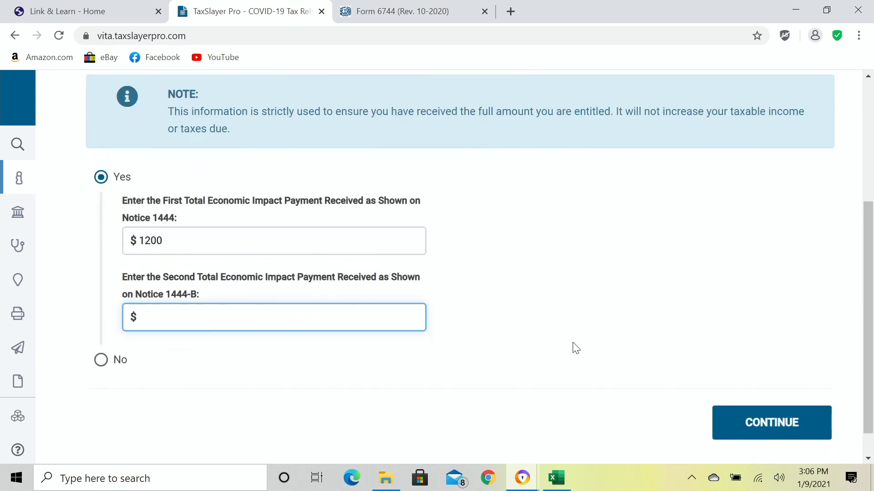
{"action": "left_click", "coordinate": [766, 428]}
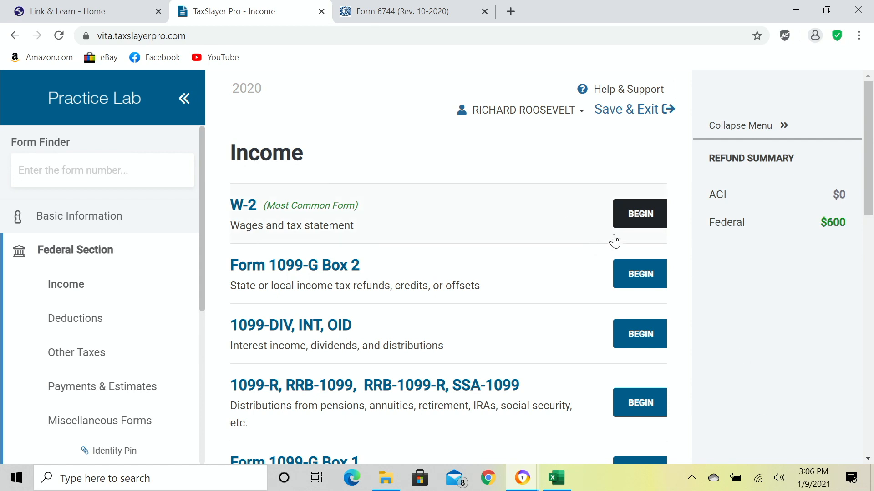
Start a new W-2 entry from the Income page.
{"action": "left_click", "coordinate": [635, 216]}
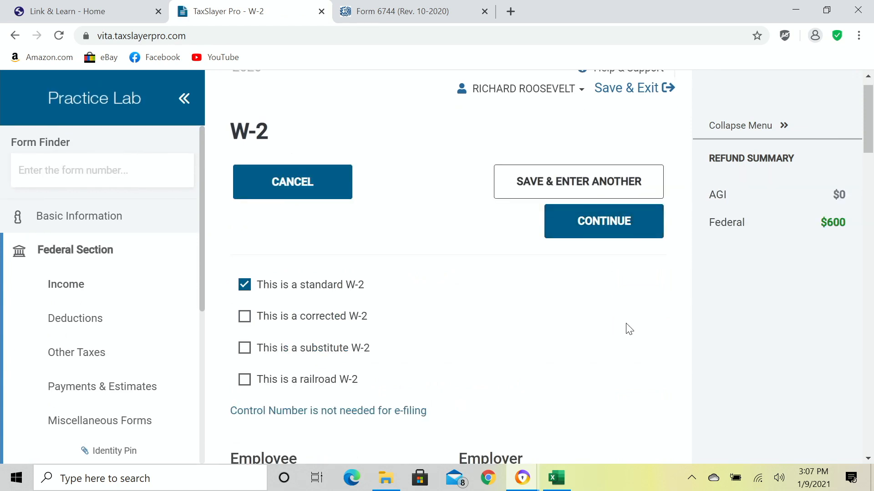
{"action": "scroll", "coordinate": [628, 328], "scroll_direction": "down", "scroll_amount": 4}
Enter the employer's EIN on the W-2 so PARKER INDUSTRIES of Dallas, Texas fills in.
{"action": "scroll", "coordinate": [627, 327], "scroll_direction": "down", "scroll_amount": 2}
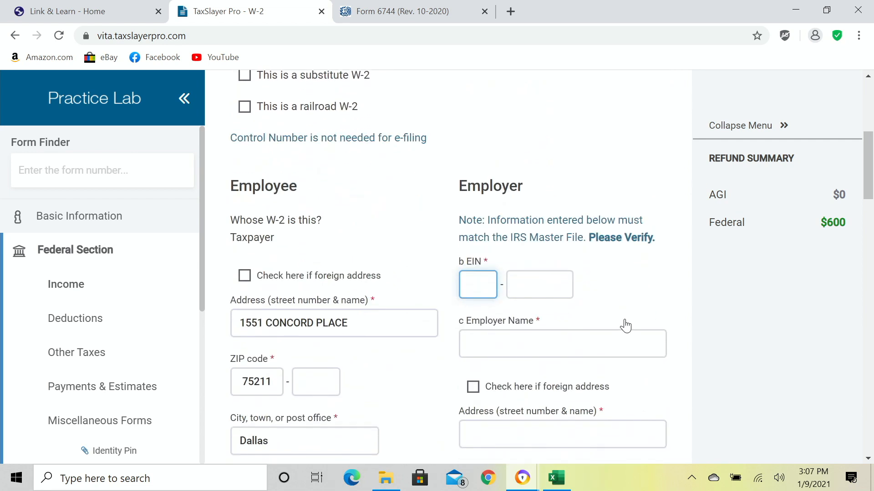
{"action": "scroll", "coordinate": [625, 324], "scroll_direction": "up", "scroll_amount": 1}
{"action": "scroll", "coordinate": [624, 323], "scroll_direction": "down", "scroll_amount": 1}
{"action": "scroll", "coordinate": [656, 316], "scroll_direction": "down", "scroll_amount": 1}
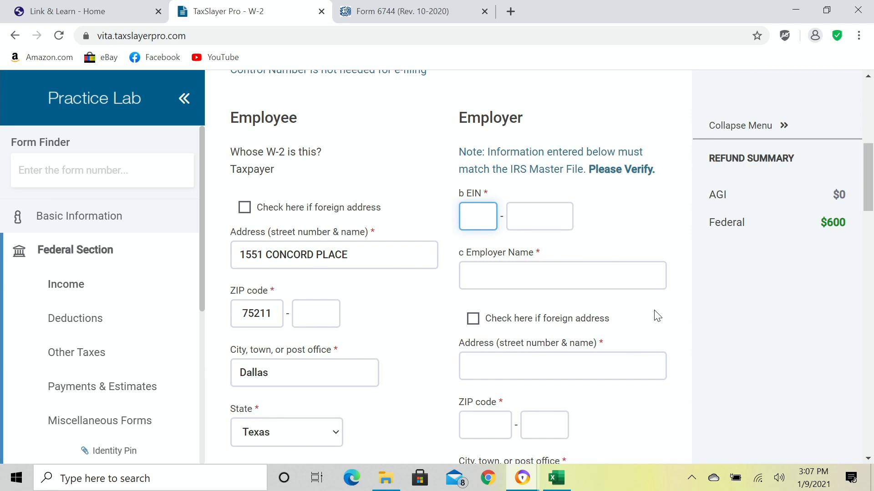
{"action": "type", "text": "34-"}
{"action": "type", "text": "800"}
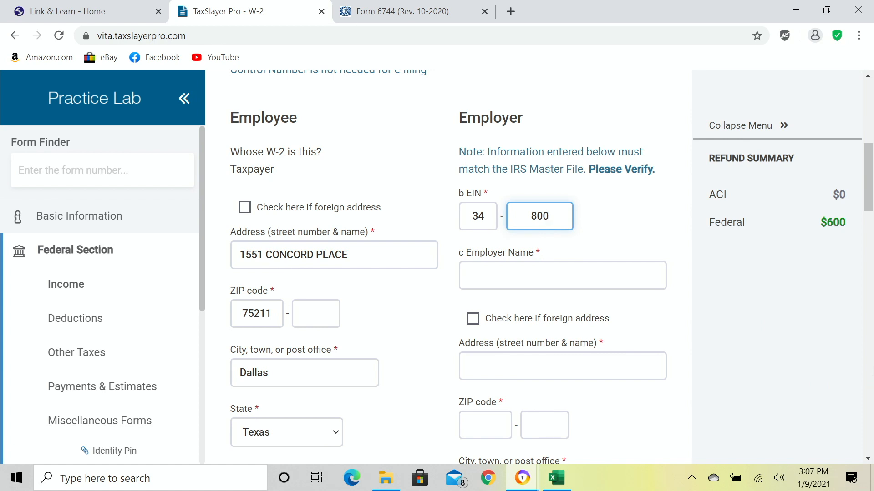
{"action": "type", "text": "8466"}
{"action": "key", "text": "Tab"}
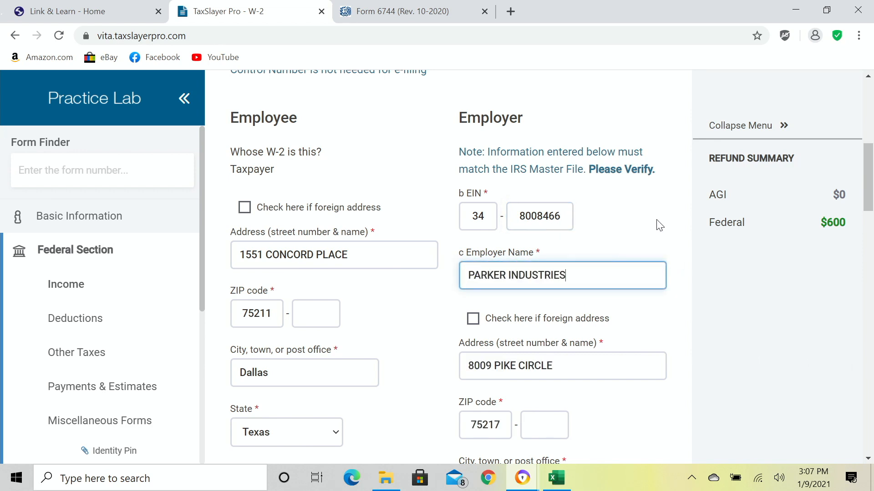
{"action": "scroll", "coordinate": [659, 224], "scroll_direction": "down", "scroll_amount": 1}
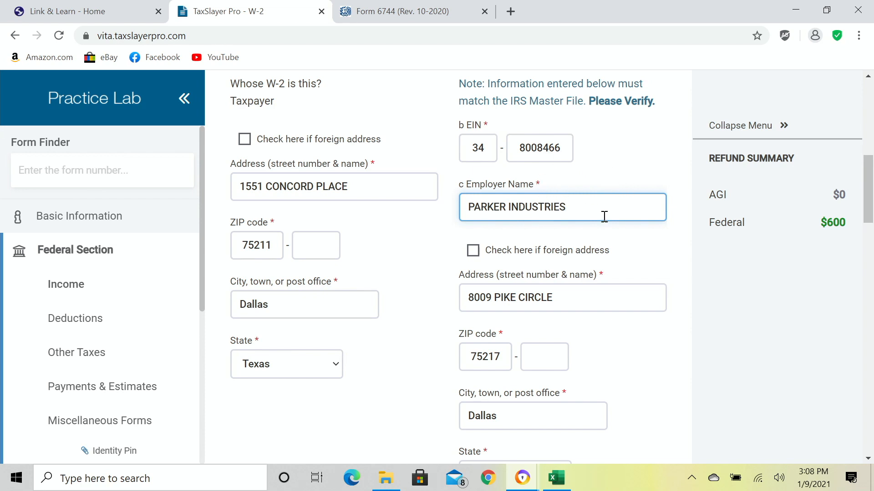
{"action": "scroll", "coordinate": [603, 215], "scroll_direction": "down", "scroll_amount": 1}
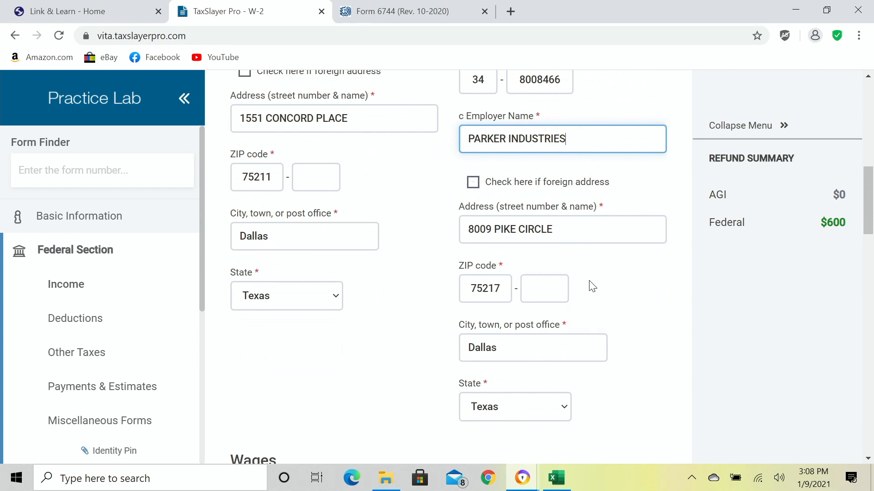
{"action": "scroll", "coordinate": [590, 287], "scroll_direction": "up", "scroll_amount": 1}
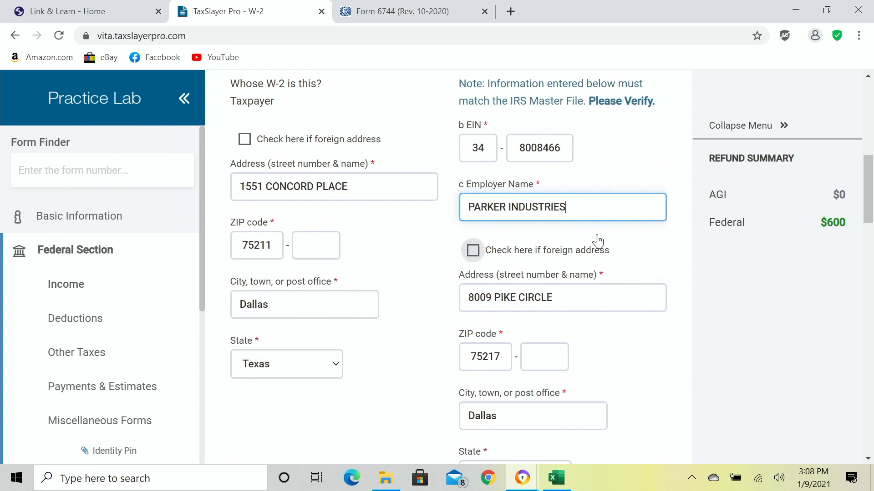
{"action": "scroll", "coordinate": [618, 248], "scroll_direction": "down", "scroll_amount": 5}
{"action": "scroll", "coordinate": [618, 246], "scroll_direction": "up", "scroll_amount": 2}
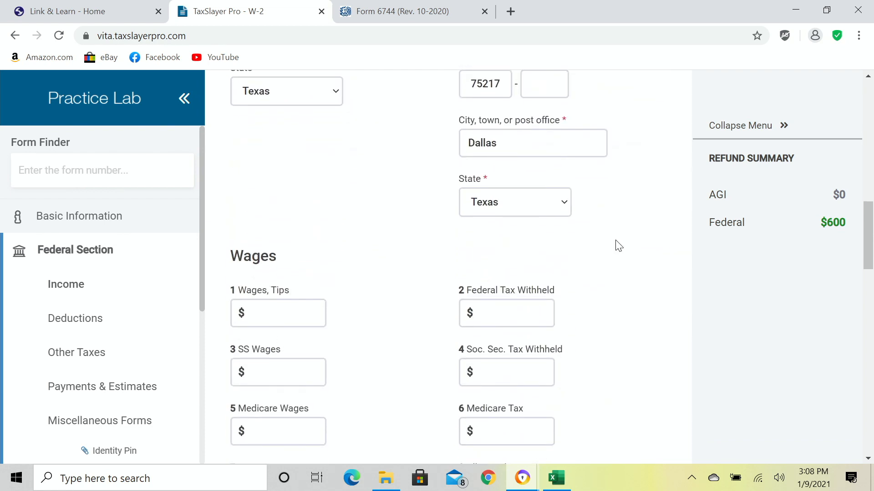
{"action": "scroll", "coordinate": [617, 246], "scroll_direction": "up", "scroll_amount": 2}
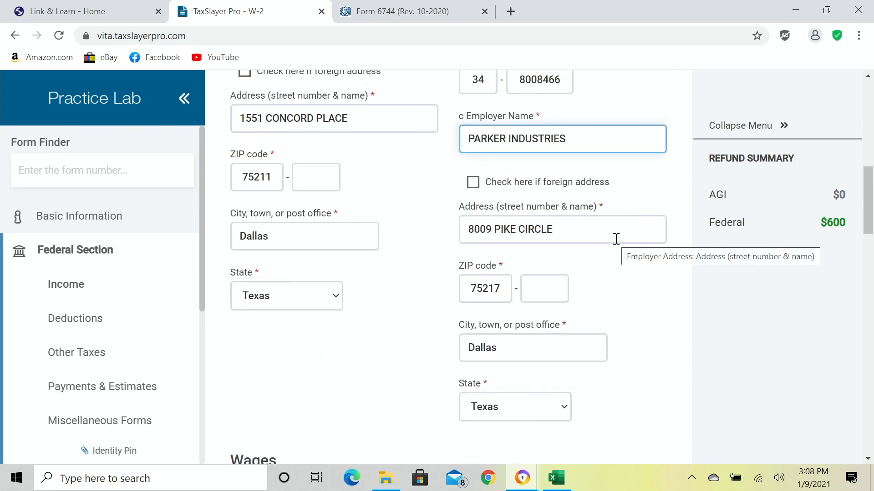
{"action": "scroll", "coordinate": [615, 241], "scroll_direction": "down", "scroll_amount": 3}
{"action": "scroll", "coordinate": [616, 244], "scroll_direction": "down", "scroll_amount": 5}
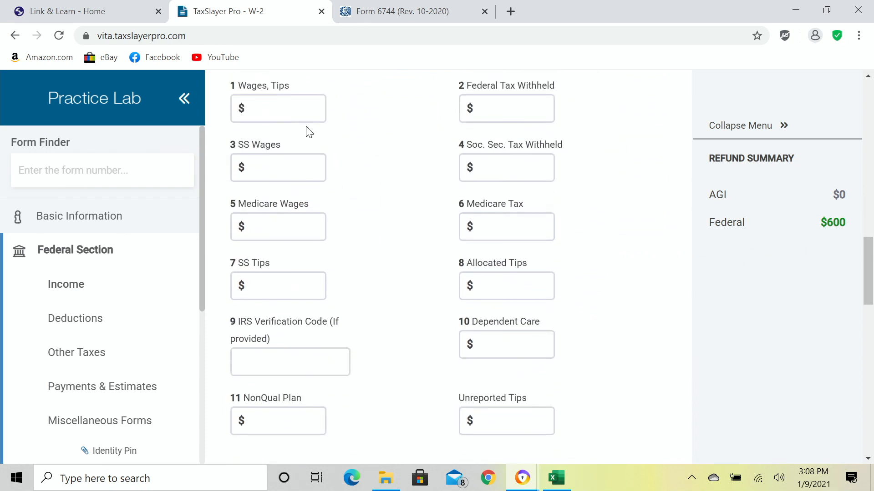
Enter $17,650 wages and $1,760 federal tax withheld on the PARKER INDUSTRIES W-2.
{"action": "left_click", "coordinate": [304, 116]}
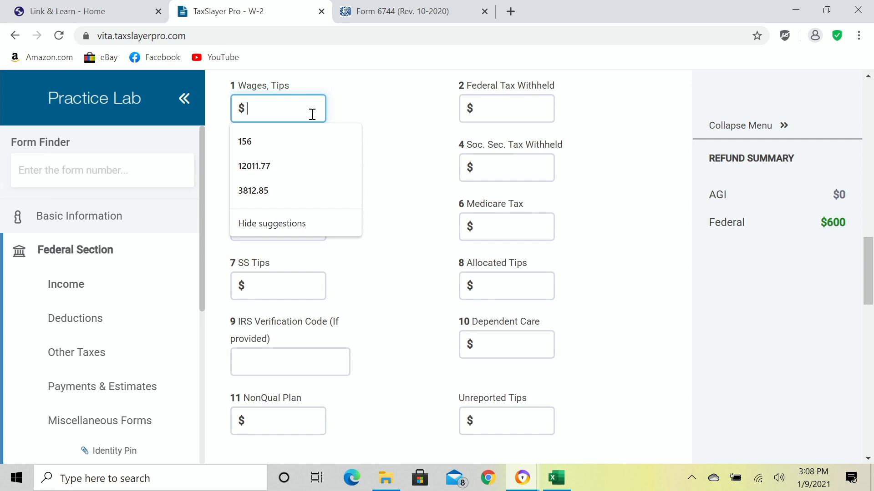
{"action": "type", "text": "17650"}
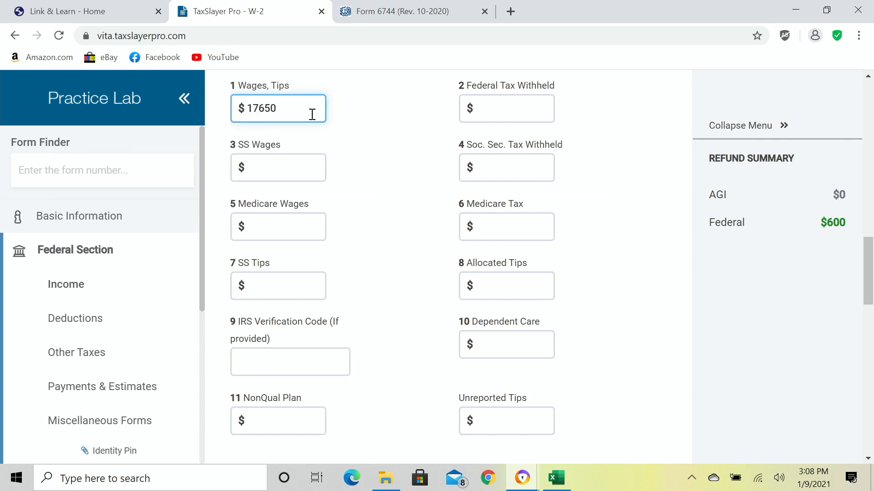
{"action": "key", "text": "Tab"}
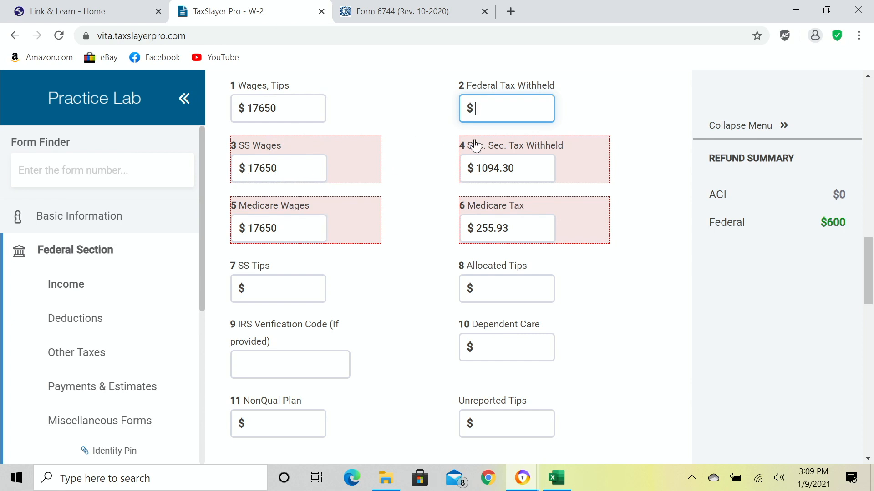
{"action": "type", "text": "1760"}
{"action": "key", "text": "Tab"}
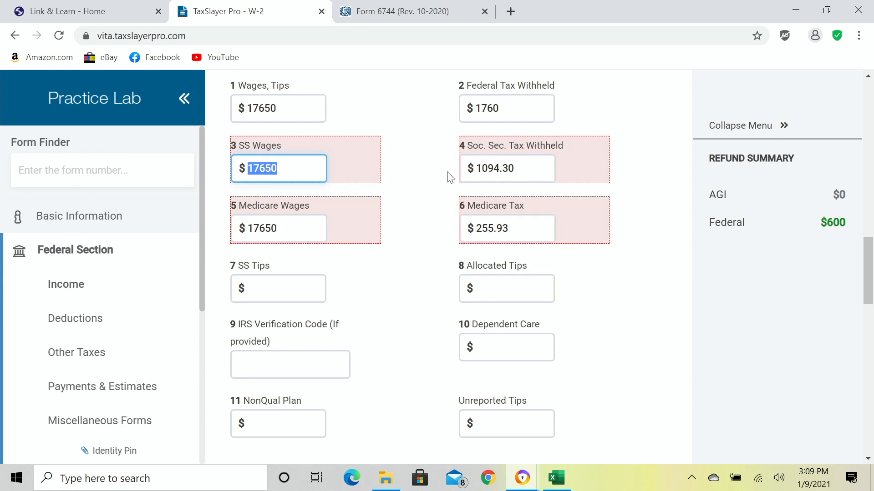
{"action": "left_click", "coordinate": [421, 274]}
{"action": "scroll", "coordinate": [424, 269], "scroll_direction": "down", "scroll_amount": 6}
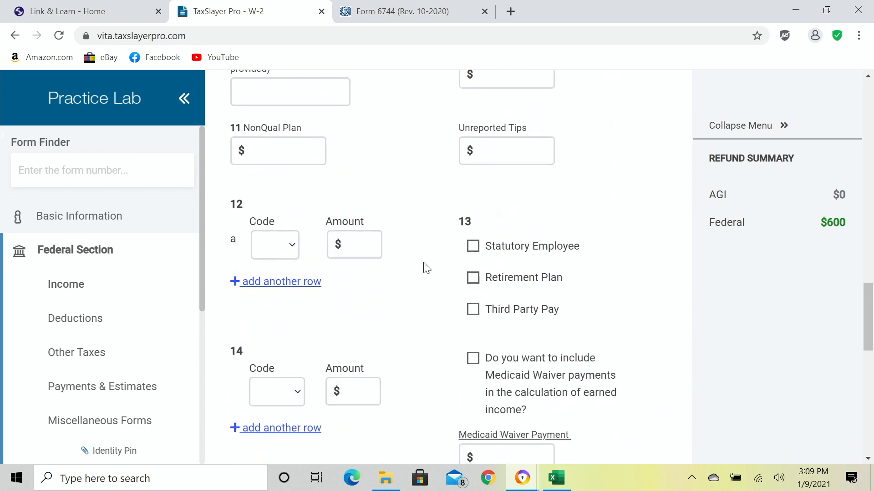
Set the W-2 state to Texas with its state EIN and $300 state tax paid.
{"action": "scroll", "coordinate": [423, 269], "scroll_direction": "down", "scroll_amount": 9}
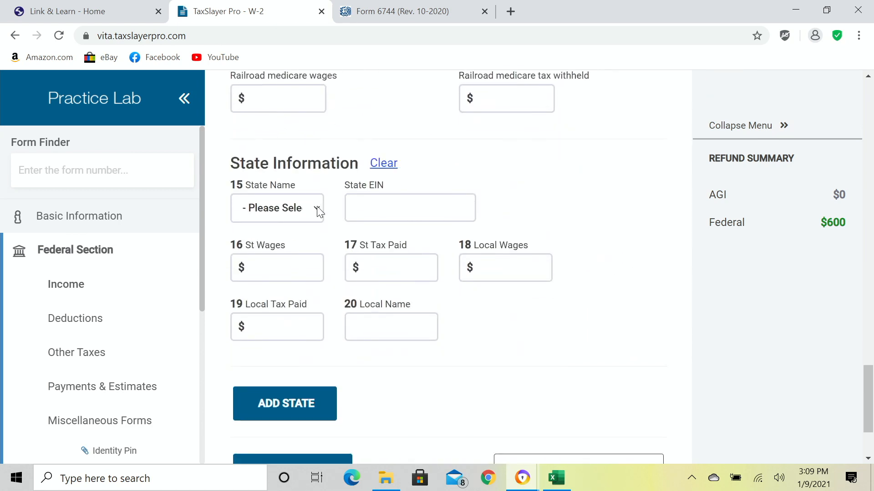
{"action": "left_click", "coordinate": [296, 208]}
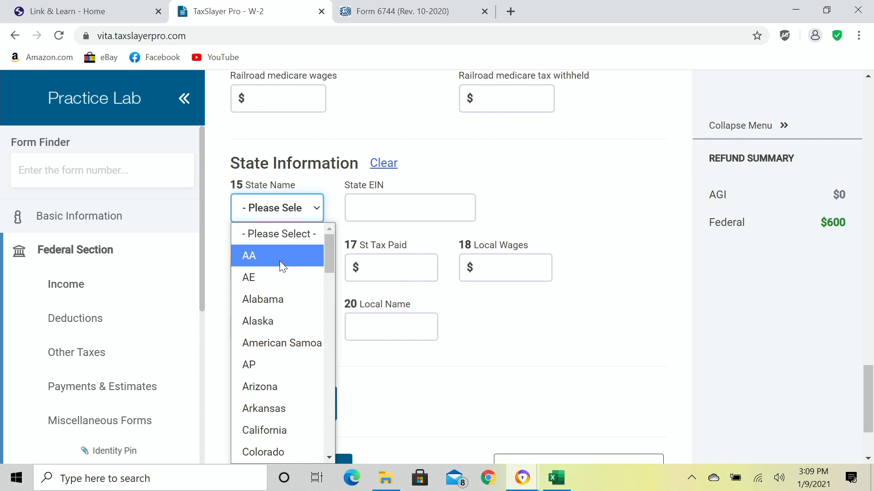
{"action": "key", "text": "t"}
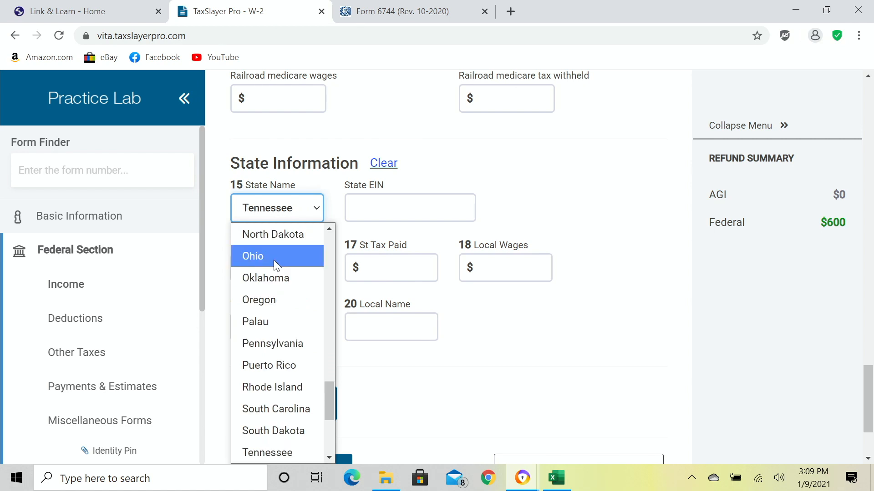
{"action": "scroll", "coordinate": [278, 309], "scroll_direction": "down", "scroll_amount": 2}
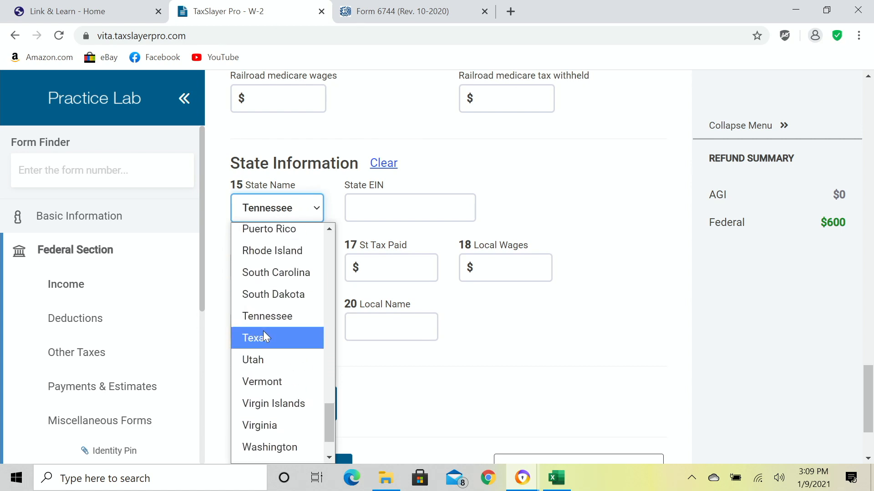
{"action": "left_click", "coordinate": [264, 336]}
{"action": "key", "text": "Tab"}
{"action": "type", "text": "348008466"}
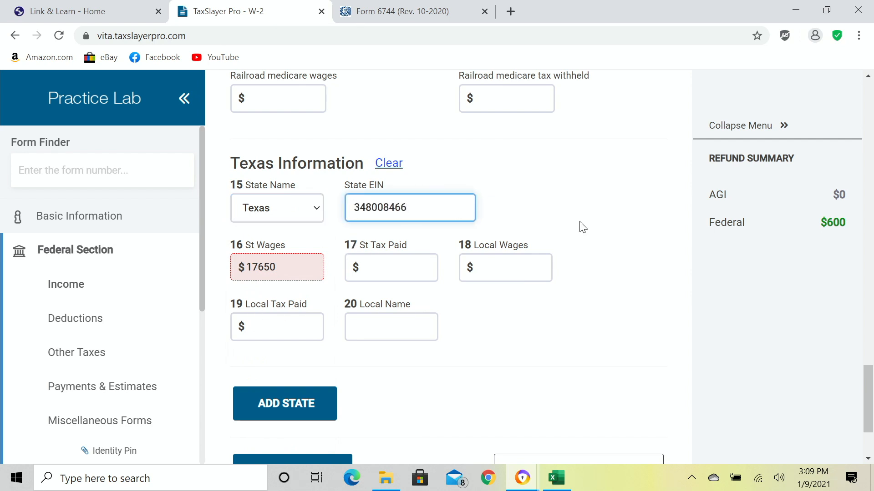
{"action": "key", "text": "Tab"}
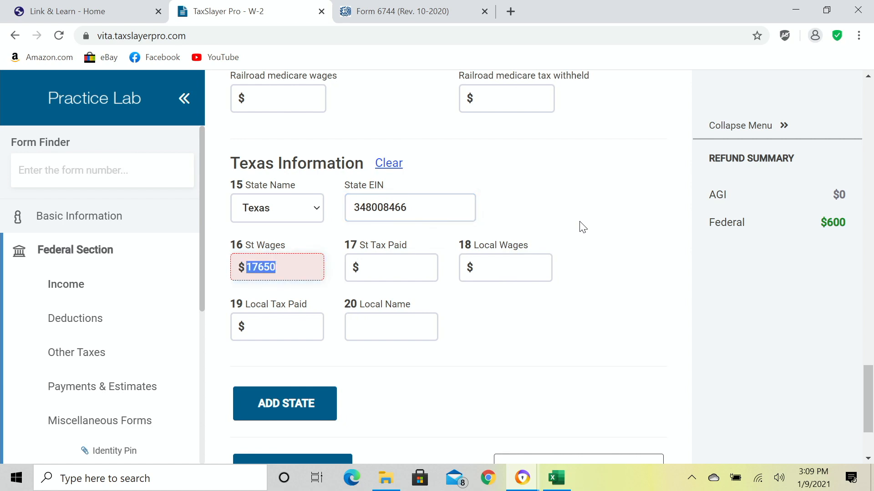
{"action": "key", "text": "Tab"}
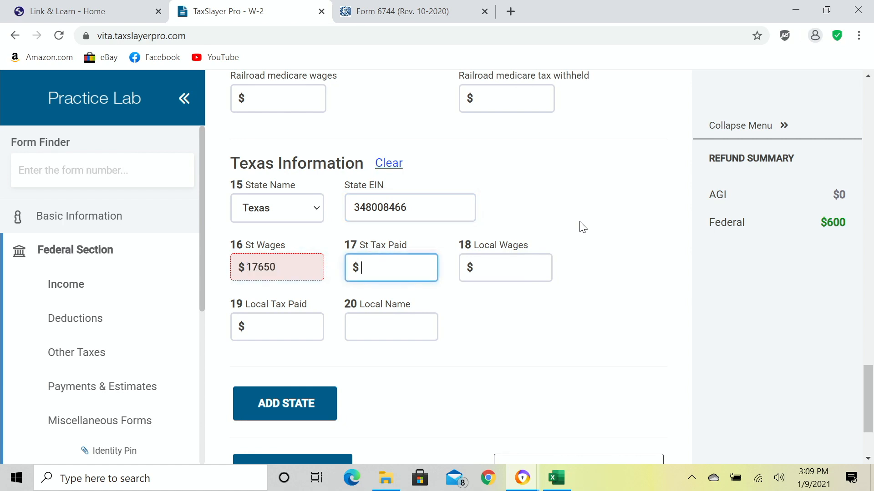
{"action": "type", "text": "300"}
{"action": "key", "text": "Tab"}
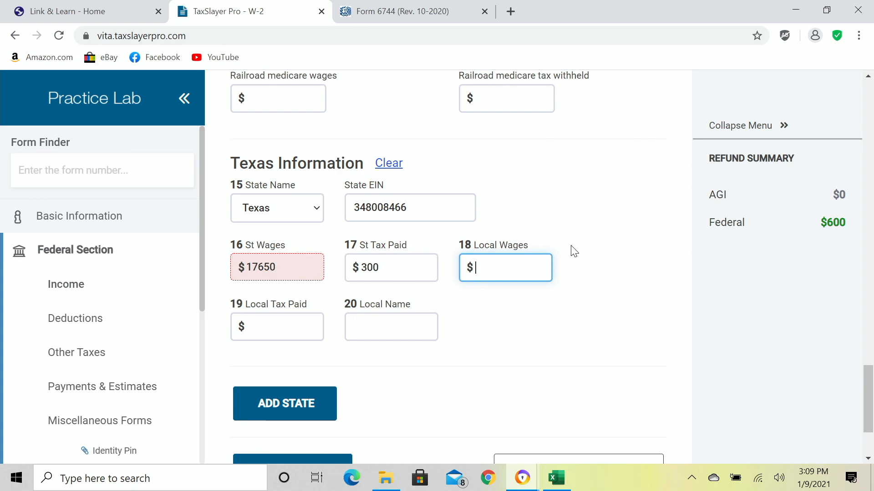
Save the PARKER INDUSTRIES W-2 and start another one.
{"action": "scroll", "coordinate": [574, 251], "scroll_direction": "down", "scroll_amount": 1}
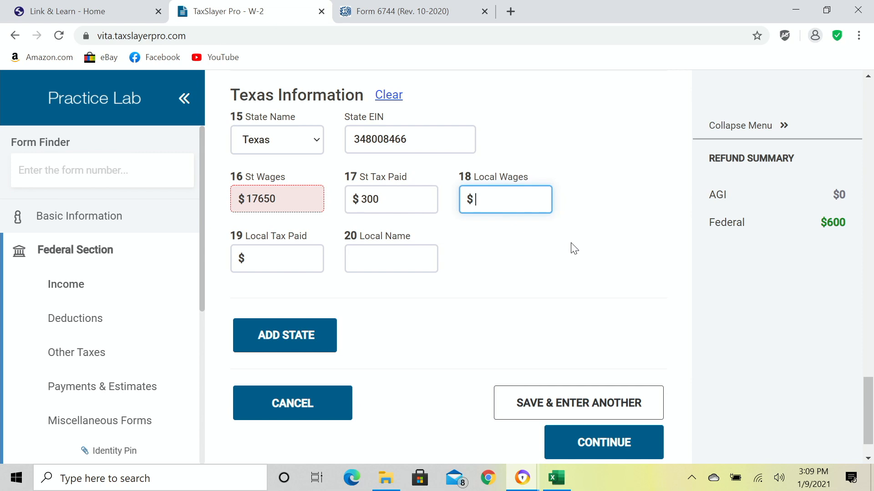
{"action": "scroll", "coordinate": [575, 249], "scroll_direction": "down", "scroll_amount": 1}
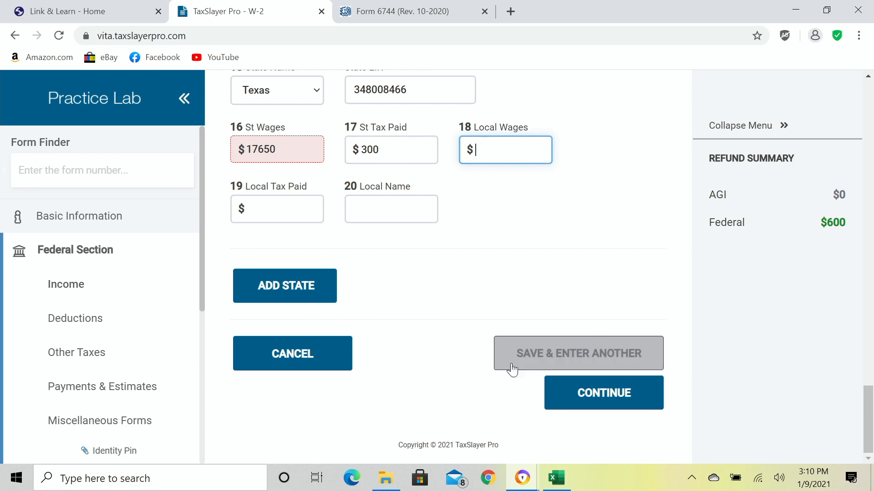
{"action": "left_click", "coordinate": [521, 351]}
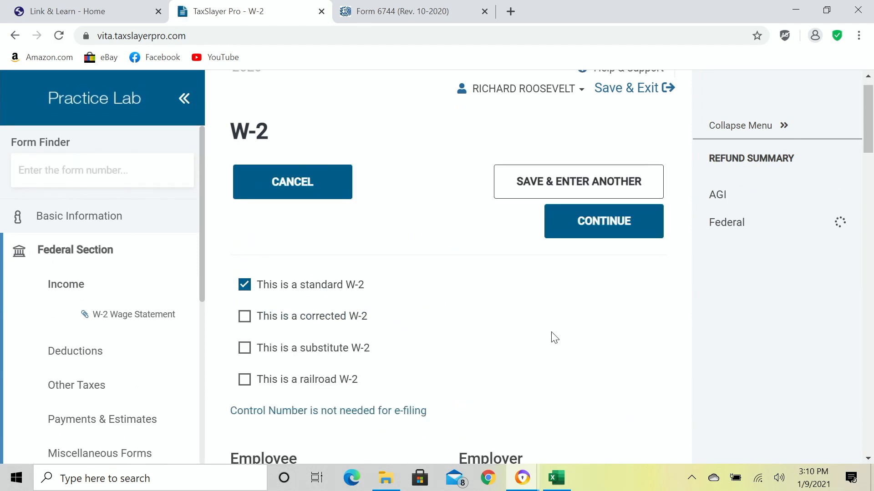
On the new W-2, enter the employer's EIN so XYZ CORPORATION of Dallas, Texas fills in.
{"action": "scroll", "coordinate": [554, 337], "scroll_direction": "down", "scroll_amount": 8}
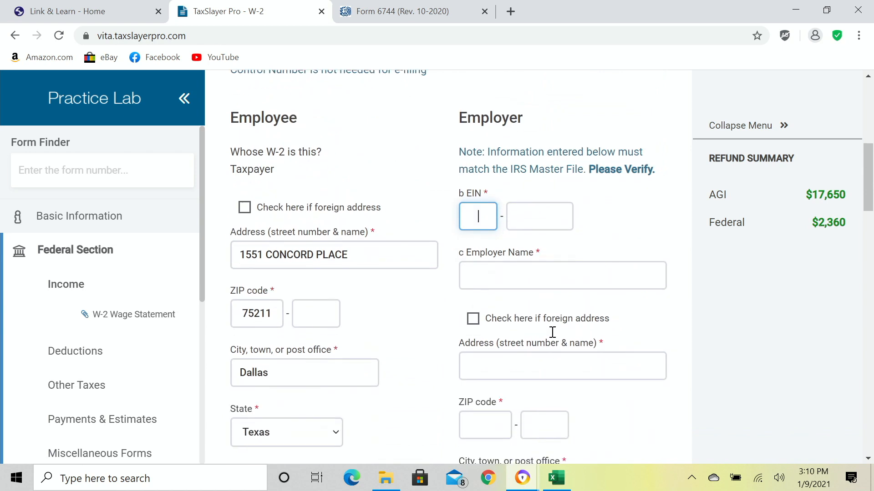
{"action": "scroll", "coordinate": [553, 332], "scroll_direction": "down", "scroll_amount": 1}
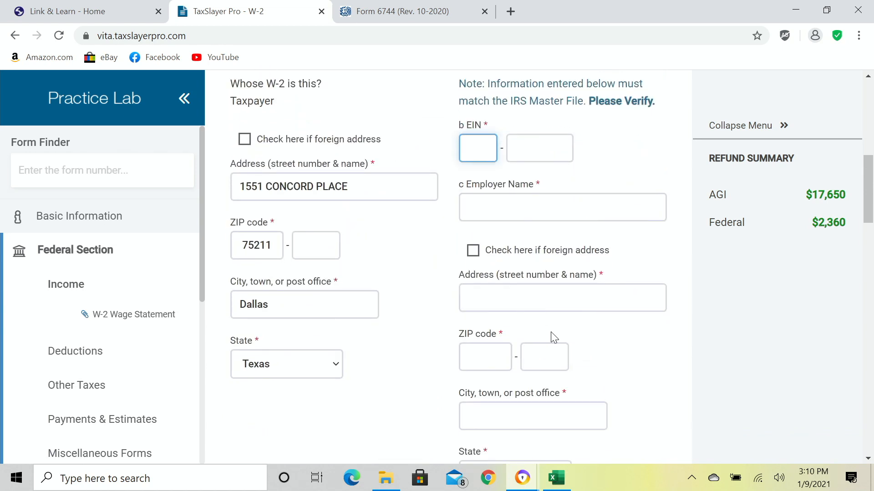
{"action": "type", "text": "36"}
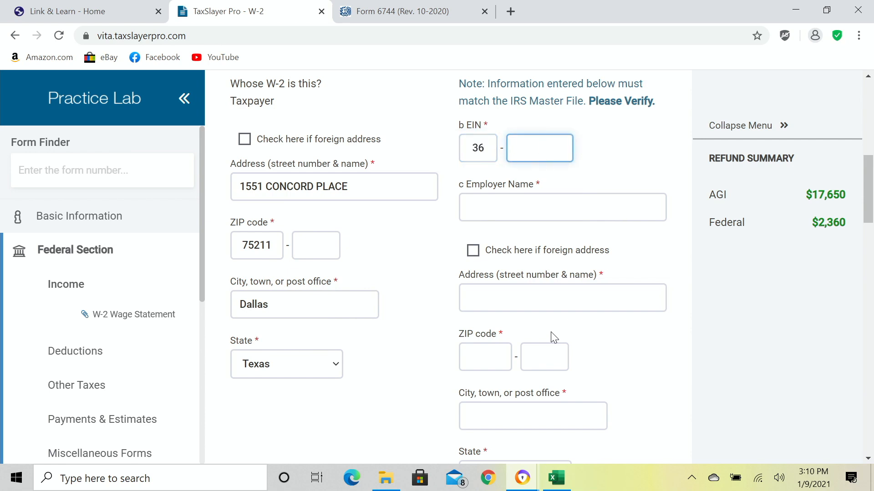
{"action": "type", "text": "7008466"}
{"action": "key", "text": "Tab"}
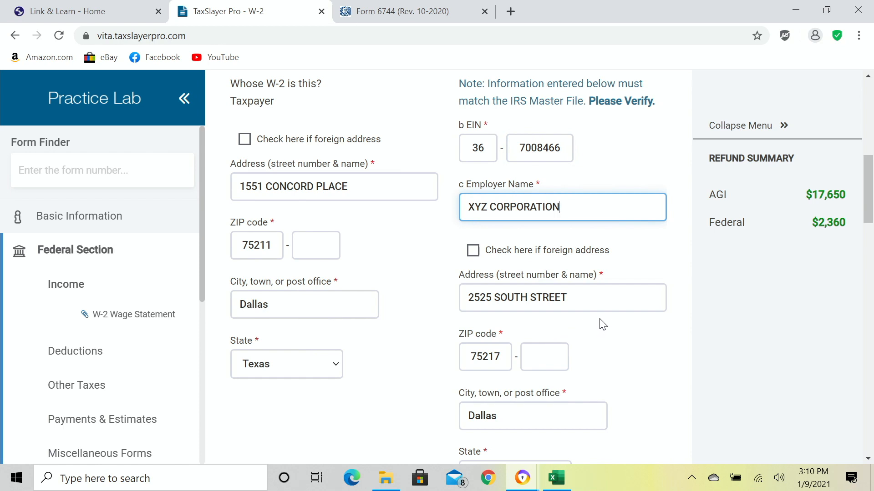
{"action": "scroll", "coordinate": [603, 324], "scroll_direction": "down", "scroll_amount": 3}
{"action": "scroll", "coordinate": [604, 323], "scroll_direction": "up", "scroll_amount": 1}
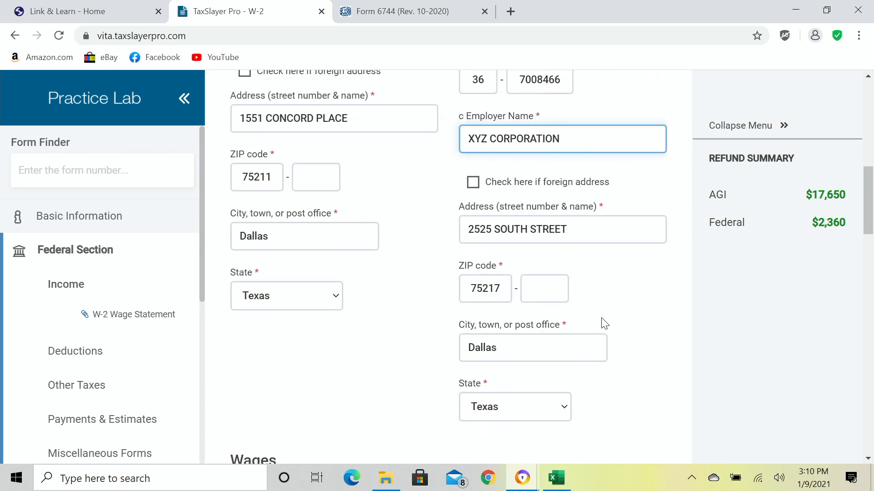
{"action": "scroll", "coordinate": [604, 323], "scroll_direction": "down", "scroll_amount": 7}
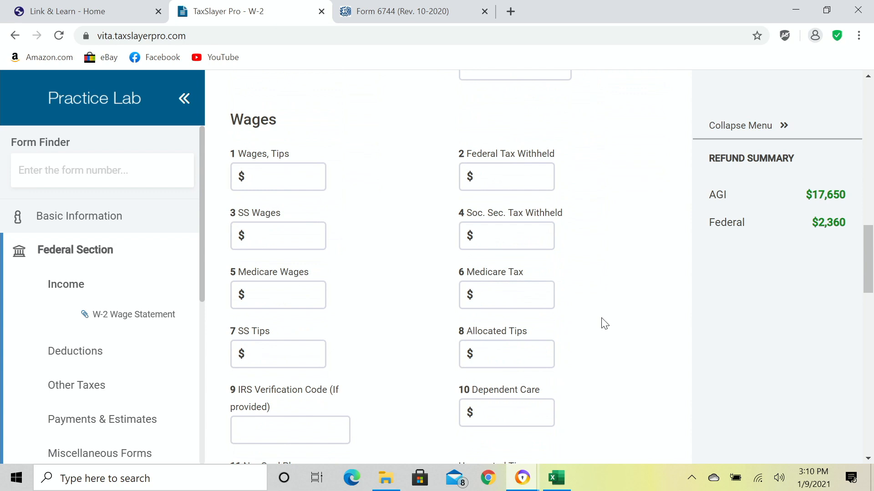
Enter $27,000 wages and $2,700 federal withholding on the XYZ CORPORATION W-2.
{"action": "left_click", "coordinate": [289, 177]}
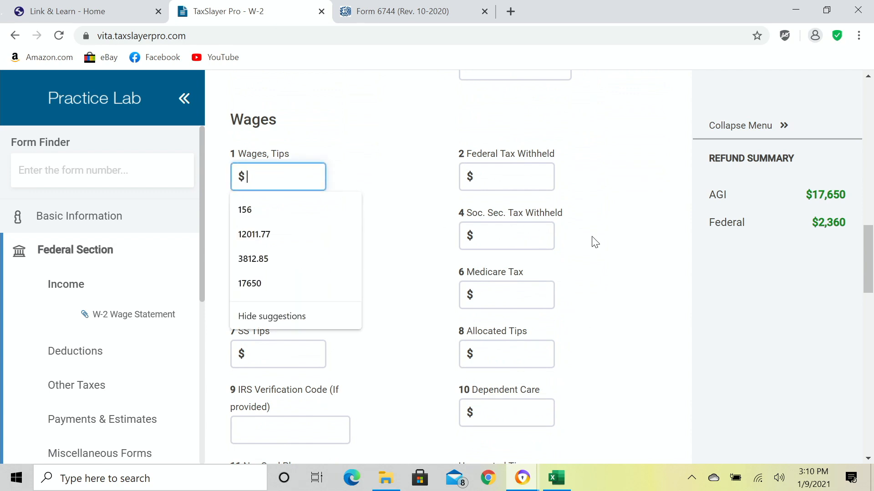
{"action": "type", "text": "27000"}
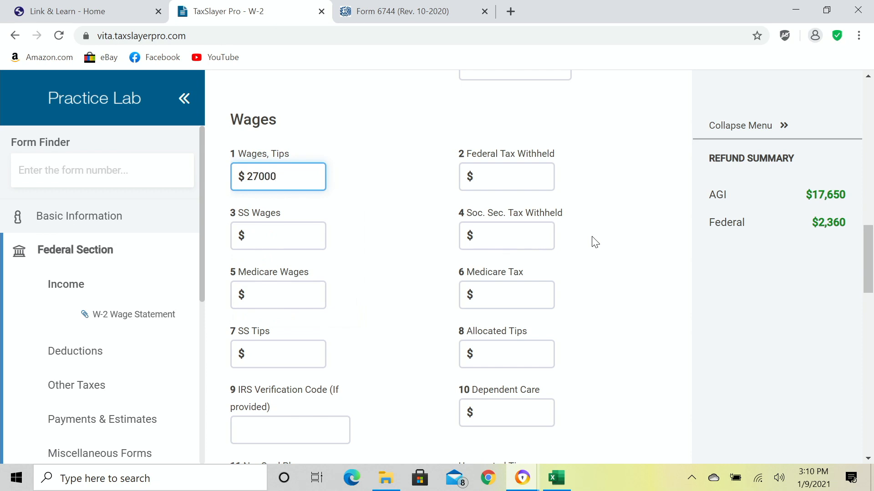
{"action": "key", "text": "Tab"}
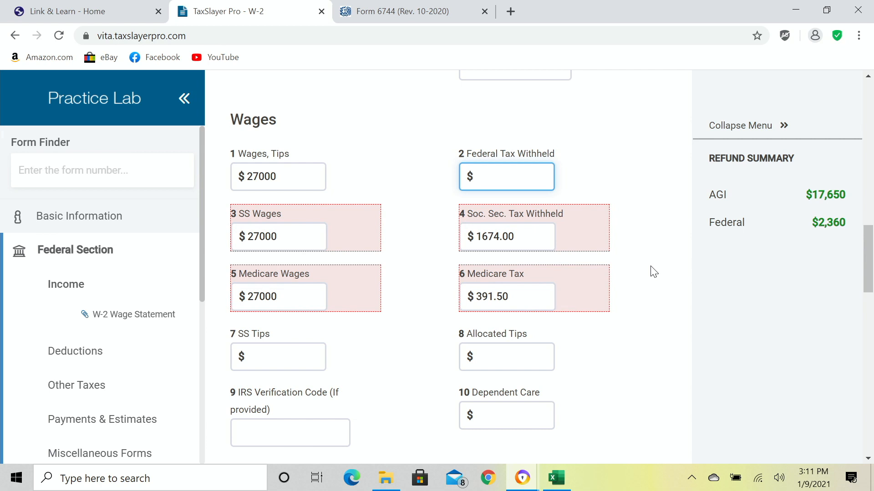
{"action": "type", "text": "2700"}
{"action": "key", "text": "Tab"}
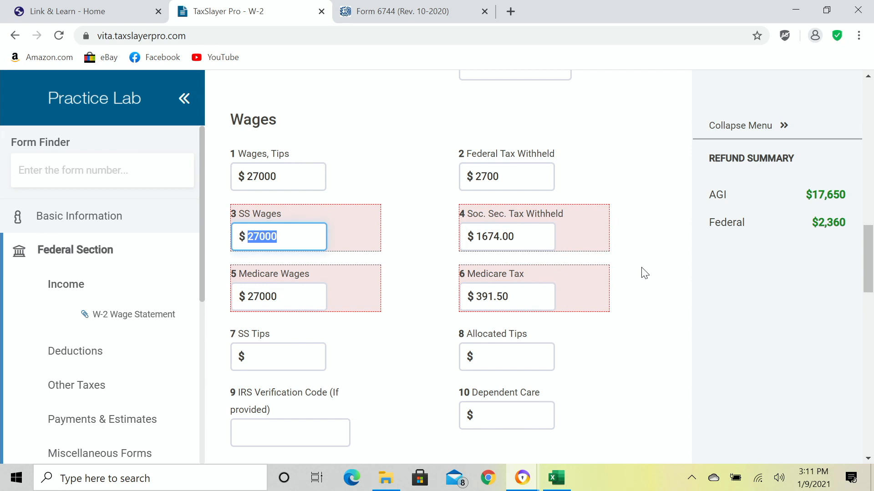
{"action": "scroll", "coordinate": [645, 274], "scroll_direction": "down", "scroll_amount": 5}
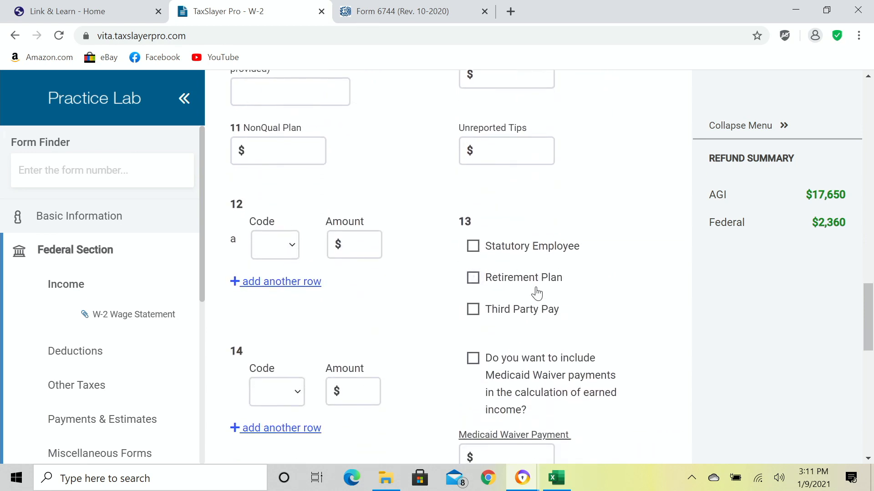
Mark the employee as in a retirement plan and set the state to Texas with its state EIN.
{"action": "left_click", "coordinate": [504, 284]}
{"action": "scroll", "coordinate": [625, 322], "scroll_direction": "down", "scroll_amount": 10}
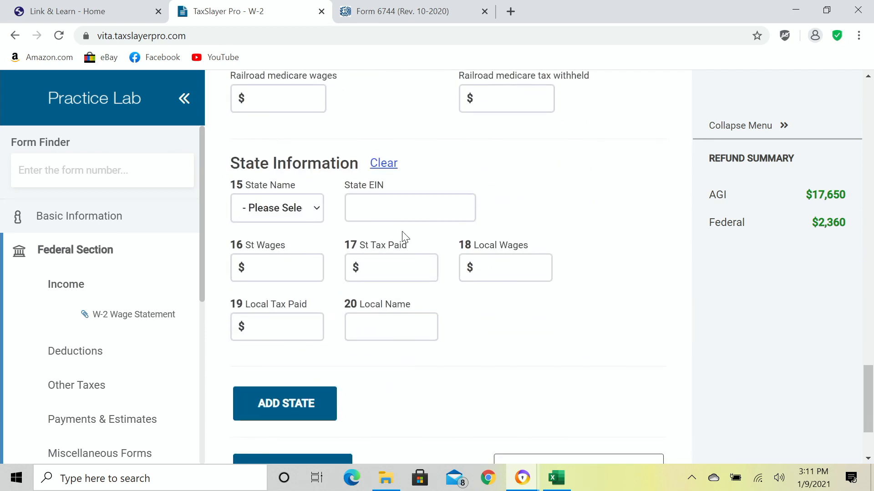
{"action": "left_click", "coordinate": [297, 209]}
{"action": "scroll", "coordinate": [291, 282], "scroll_direction": "down", "scroll_amount": 5}
{"action": "scroll", "coordinate": [297, 288], "scroll_direction": "down", "scroll_amount": 10}
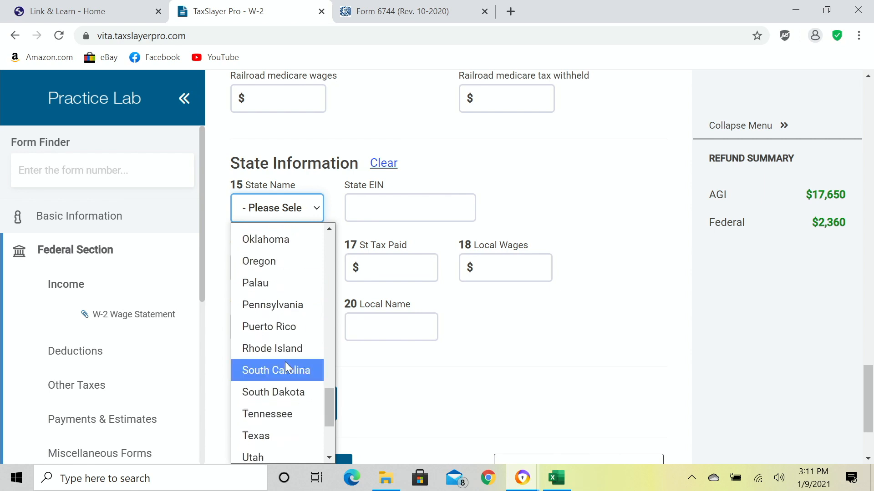
{"action": "left_click", "coordinate": [272, 435]}
{"action": "key", "text": "Tab"}
{"action": "type", "text": "367008466"}
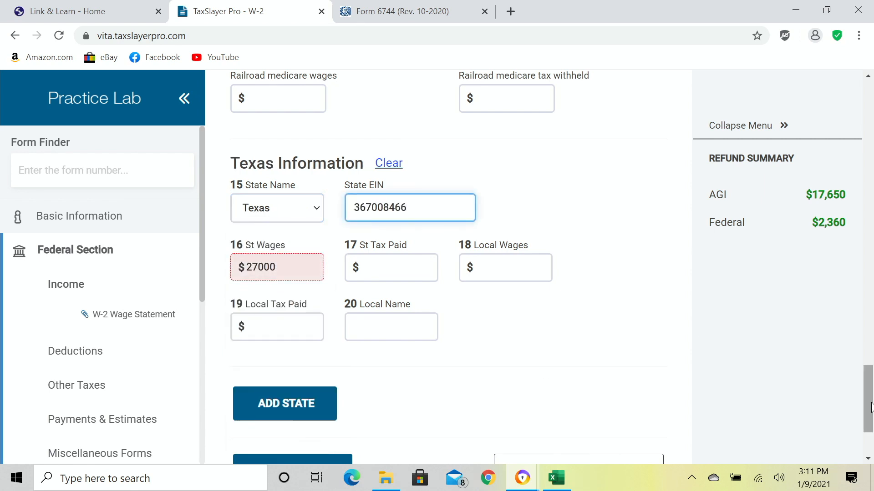
{"action": "type", "text": "367"}
{"action": "key", "text": "BackSpace"}
{"action": "key", "text": "BackSpace"}
{"action": "key", "text": "BackSpace"}
Enter $450 Texas state tax and save the XYZ CORPORATION W-2.
{"action": "key", "text": "Tab"}
{"action": "key", "text": "Tab"}
{"action": "type", "text": "450"}
{"action": "key", "text": "Tab"}
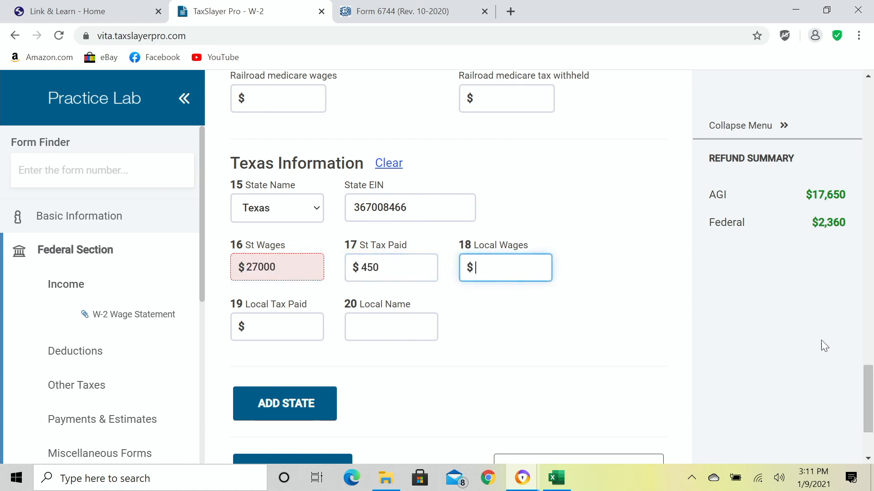
{"action": "scroll", "coordinate": [650, 339], "scroll_direction": "down", "scroll_amount": 3}
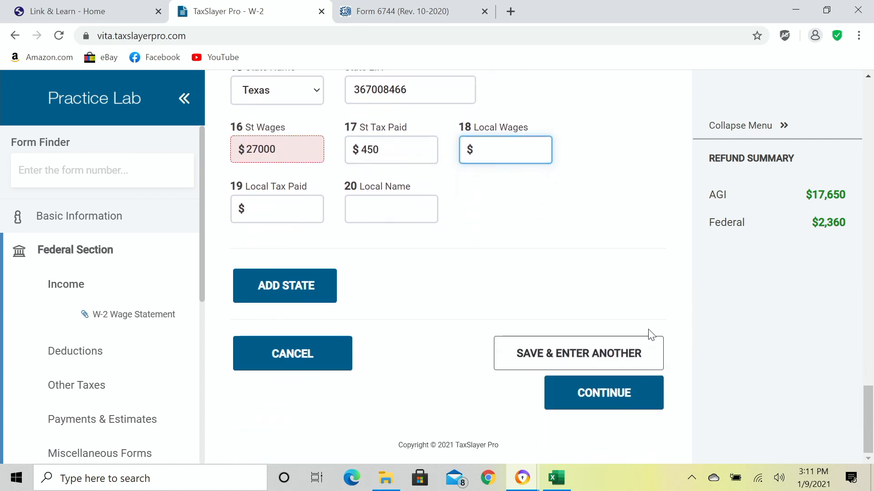
{"action": "left_click", "coordinate": [605, 396]}
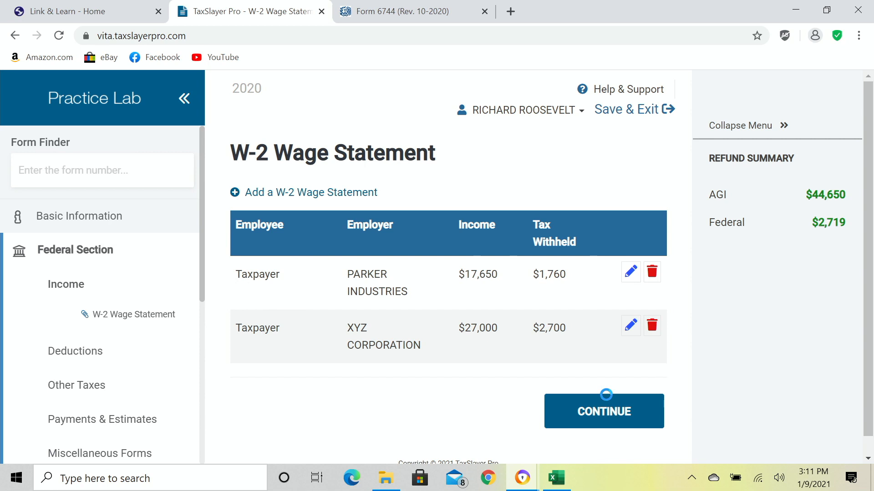
Continue past the W-2 list to the Federal Income menu and look over the remaining income forms.
{"action": "left_click", "coordinate": [603, 419]}
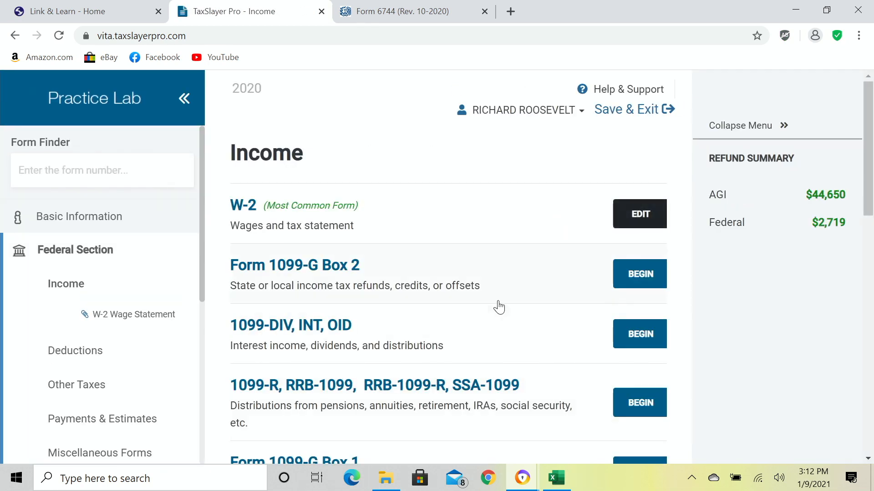
{"action": "scroll", "coordinate": [498, 307], "scroll_direction": "down", "scroll_amount": 1}
{"action": "scroll", "coordinate": [498, 307], "scroll_direction": "down", "scroll_amount": 1}
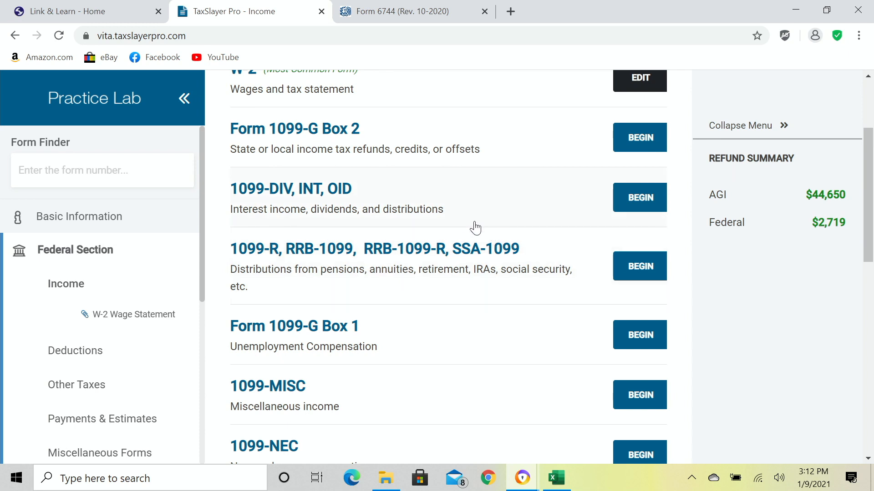
{"action": "scroll", "coordinate": [474, 227], "scroll_direction": "up", "scroll_amount": 1}
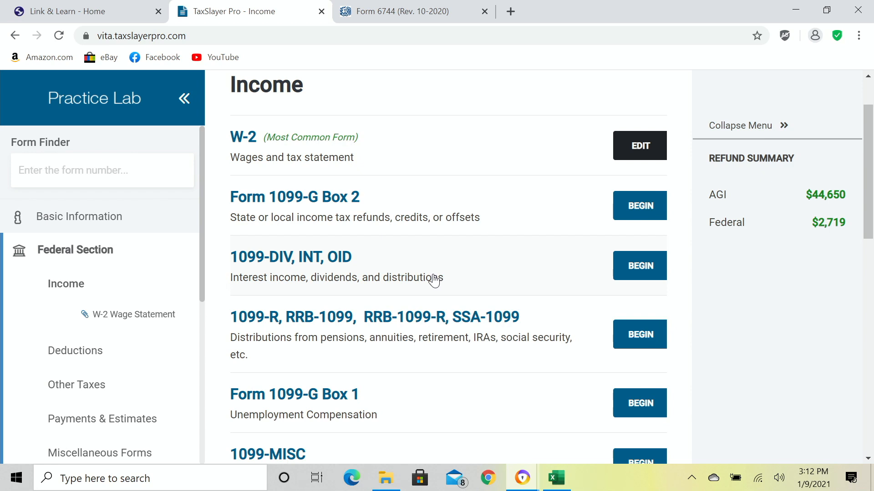
{"action": "scroll", "coordinate": [409, 282], "scroll_direction": "down", "scroll_amount": 2}
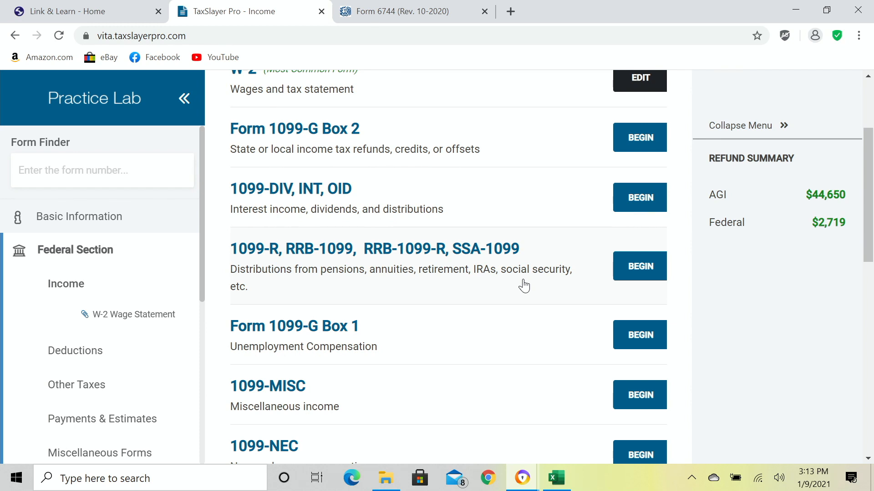
Add a new 1099-R and enter the payer's ID so ESSEX BANK's Dallas, Texas details fill in.
{"action": "left_click", "coordinate": [639, 268]}
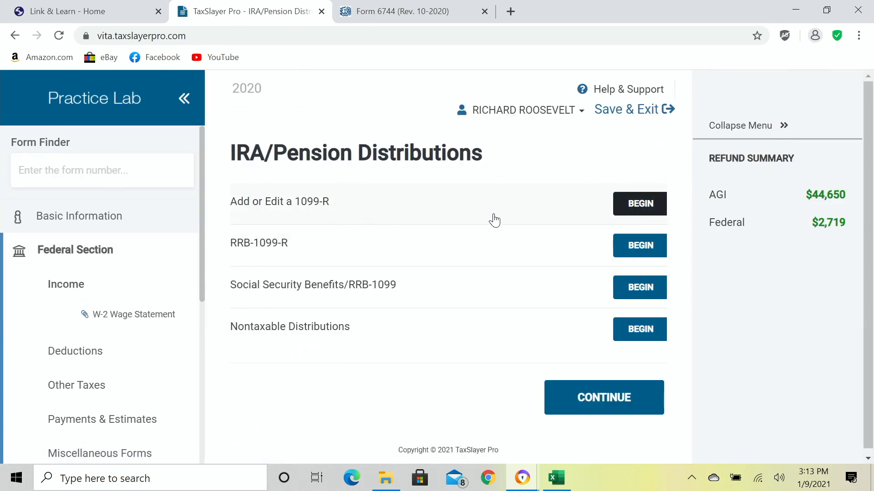
{"action": "left_click", "coordinate": [635, 209]}
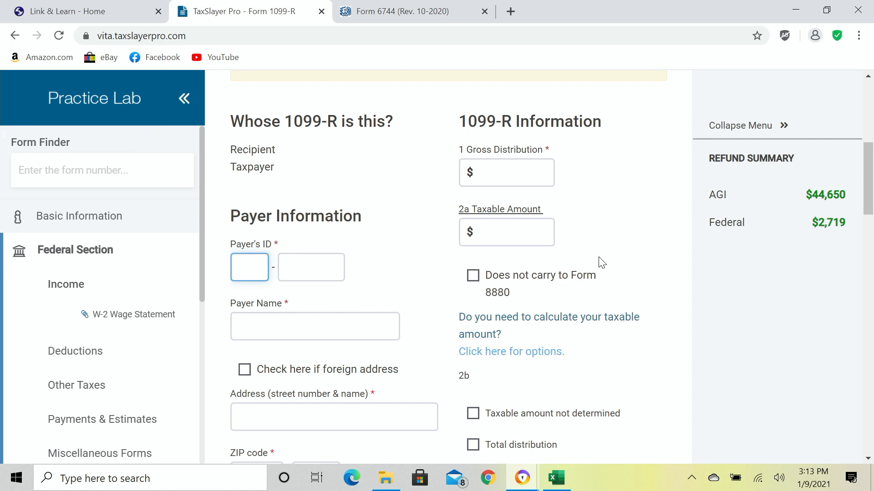
{"action": "type", "text": "40200"}
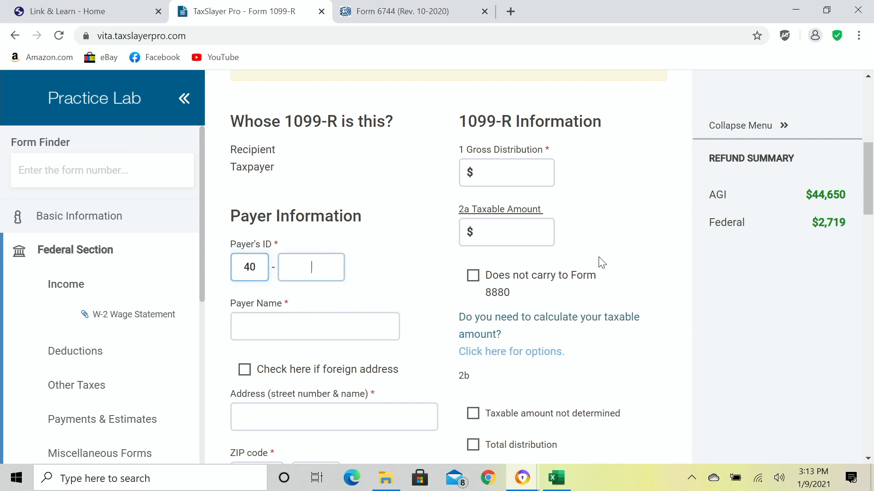
{"action": "type", "text": "8466"}
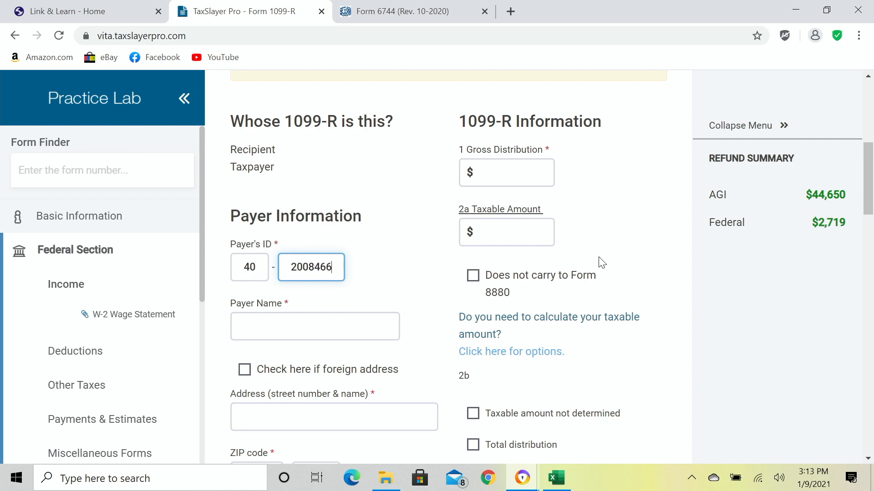
{"action": "key", "text": "Tab"}
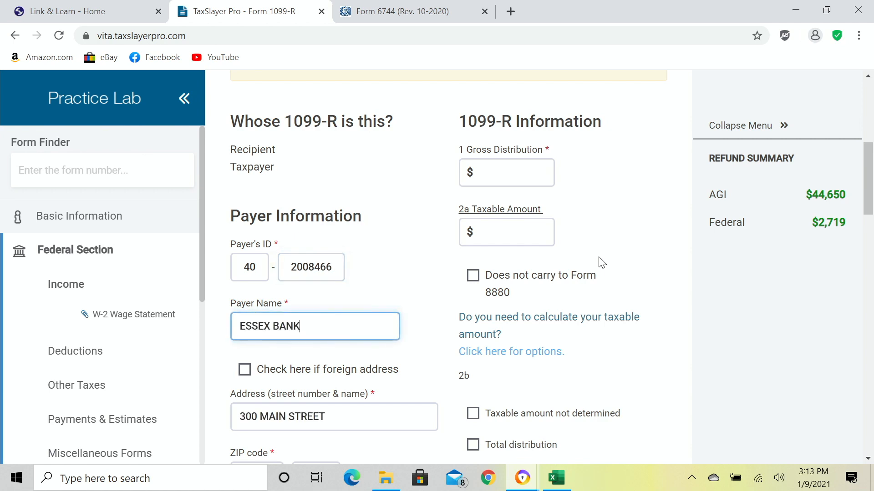
{"action": "scroll", "coordinate": [431, 273], "scroll_direction": "down", "scroll_amount": 1}
{"action": "scroll", "coordinate": [433, 271], "scroll_direction": "down", "scroll_amount": 1}
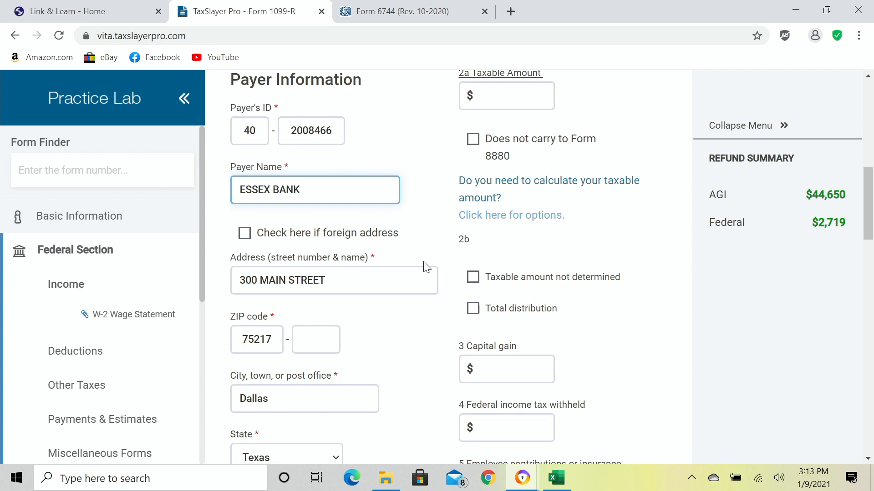
{"action": "scroll", "coordinate": [426, 267], "scroll_direction": "down", "scroll_amount": 4}
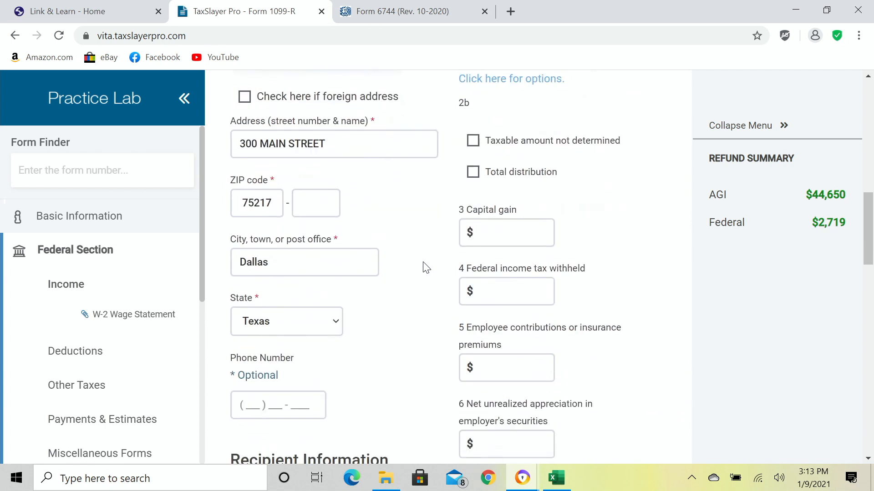
{"action": "scroll", "coordinate": [426, 267], "scroll_direction": "down", "scroll_amount": 4}
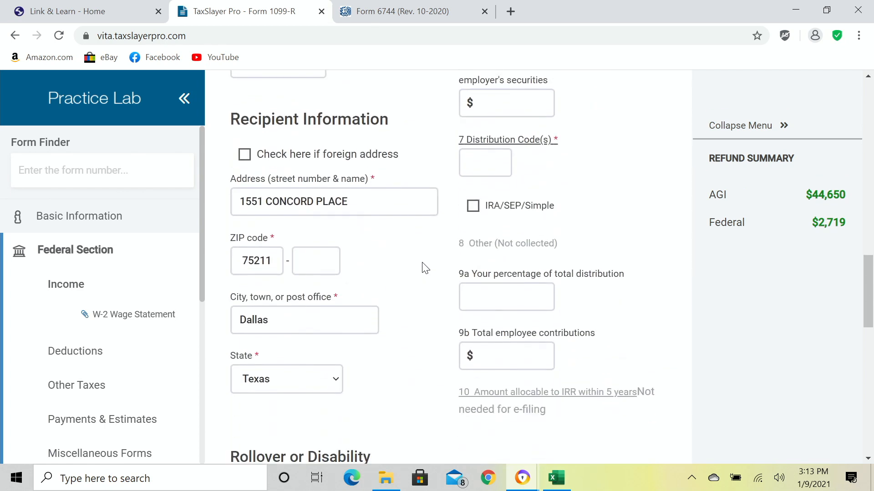
{"action": "scroll", "coordinate": [423, 268], "scroll_direction": "up", "scroll_amount": 3}
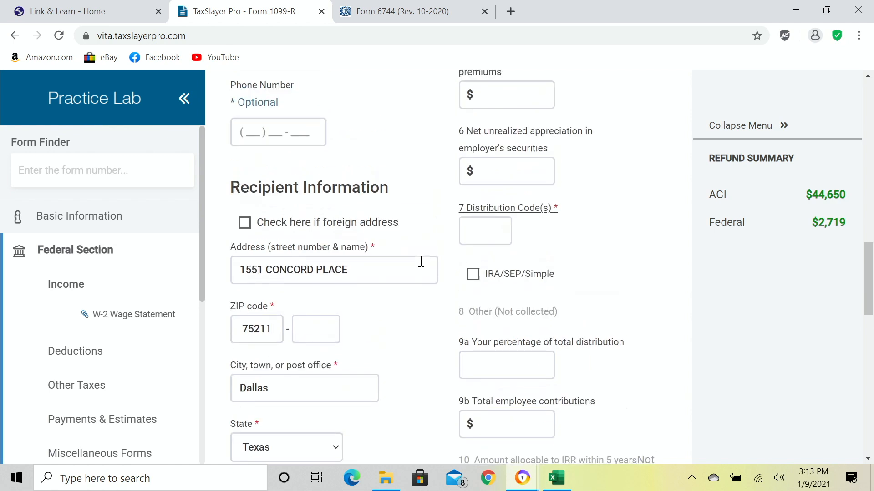
{"action": "scroll", "coordinate": [423, 268], "scroll_direction": "up", "scroll_amount": 7}
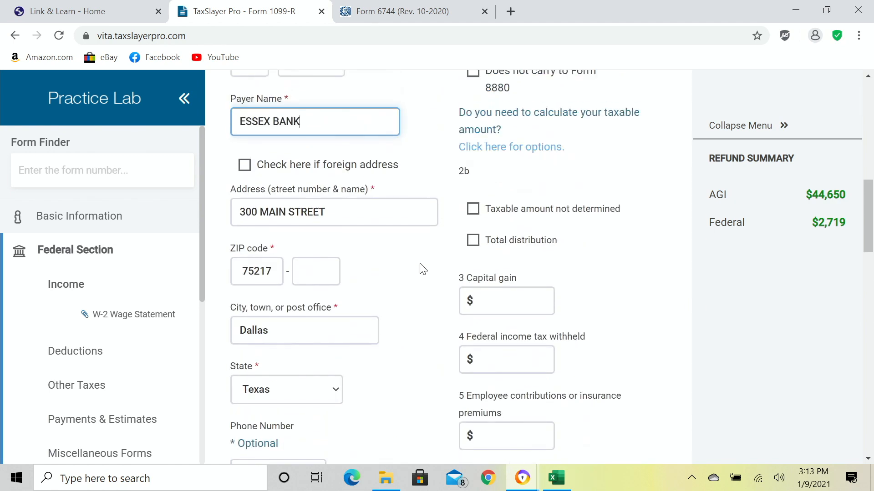
{"action": "scroll", "coordinate": [422, 269], "scroll_direction": "up", "scroll_amount": 3}
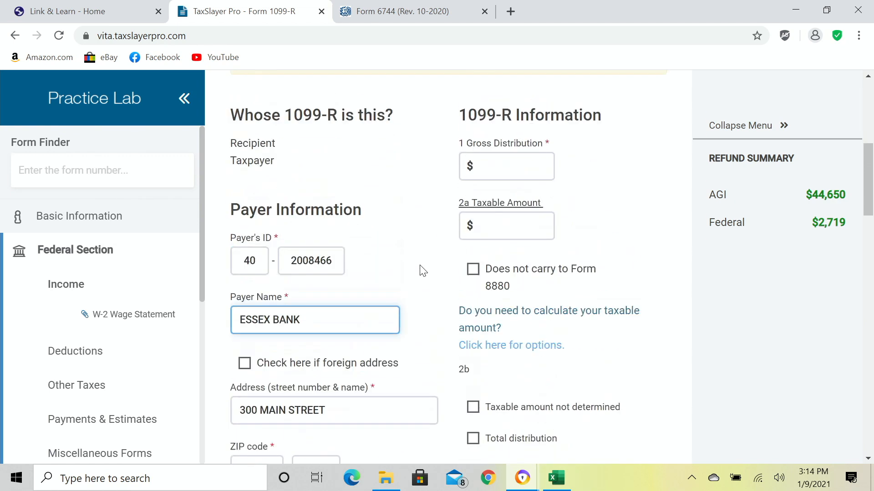
Enter a $1,000 gross distribution on the 1099-R, carried to the taxable amount.
{"action": "left_click", "coordinate": [514, 164]}
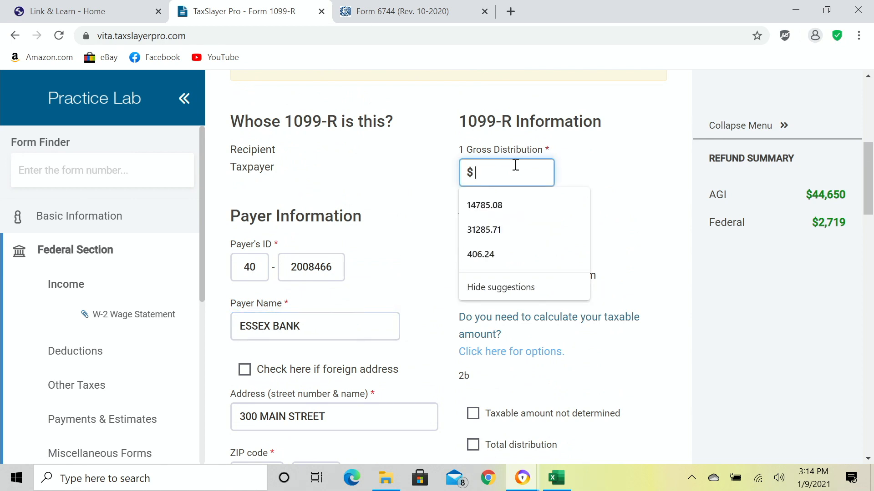
{"action": "type", "text": "1000"}
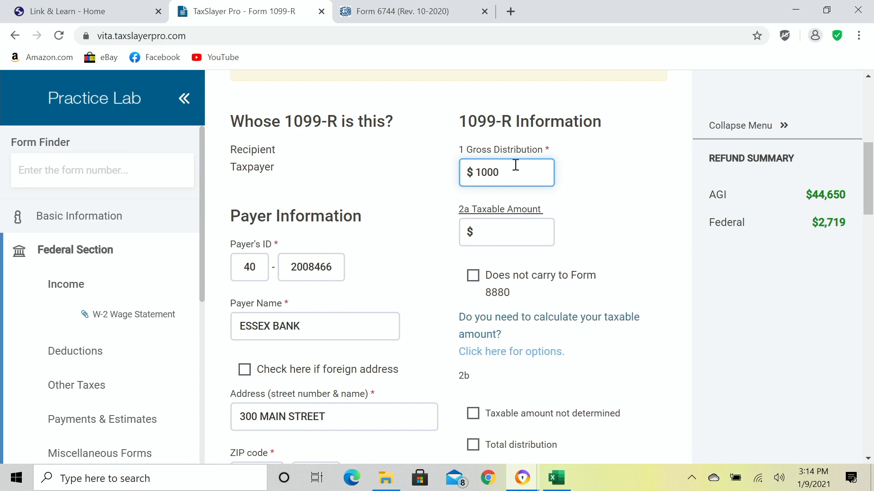
{"action": "key", "text": "Tab"}
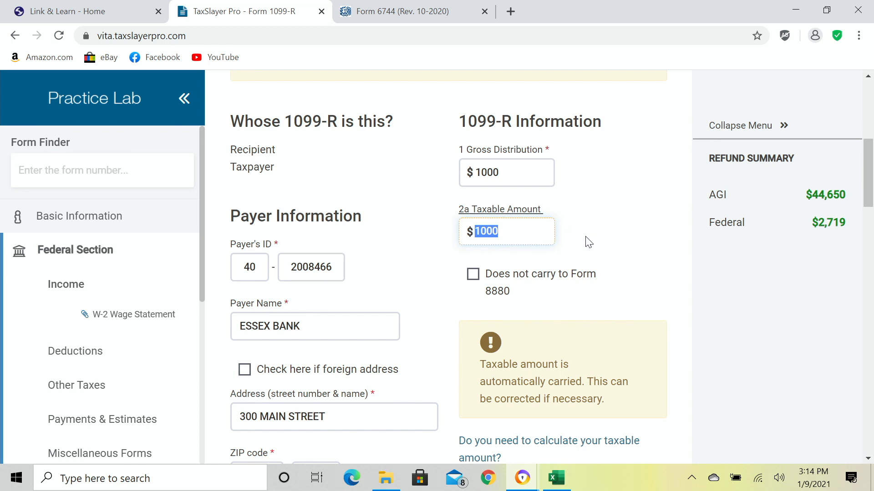
{"action": "scroll", "coordinate": [589, 242], "scroll_direction": "down", "scroll_amount": 1}
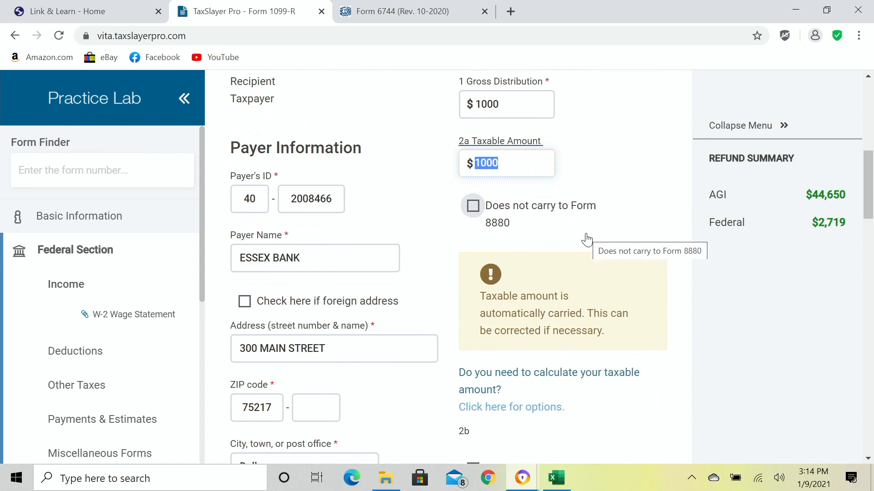
{"action": "scroll", "coordinate": [586, 240], "scroll_direction": "up", "scroll_amount": 1}
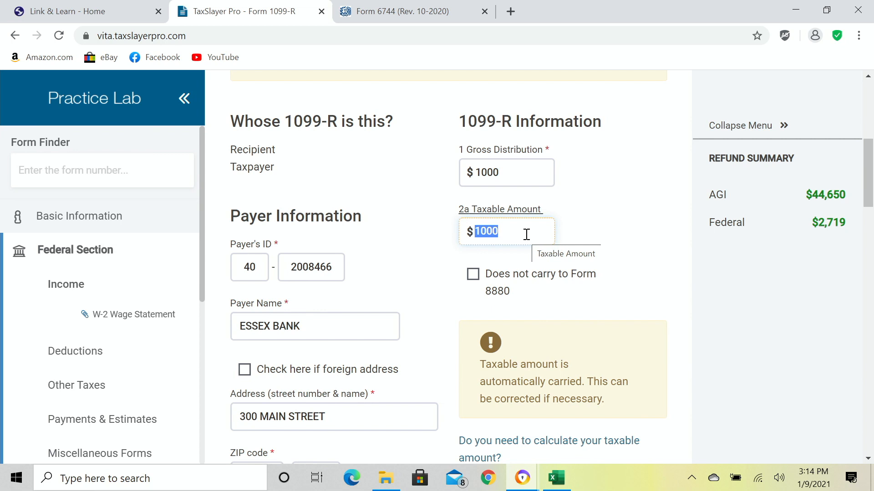
{"action": "scroll", "coordinate": [526, 234], "scroll_direction": "down", "scroll_amount": 6}
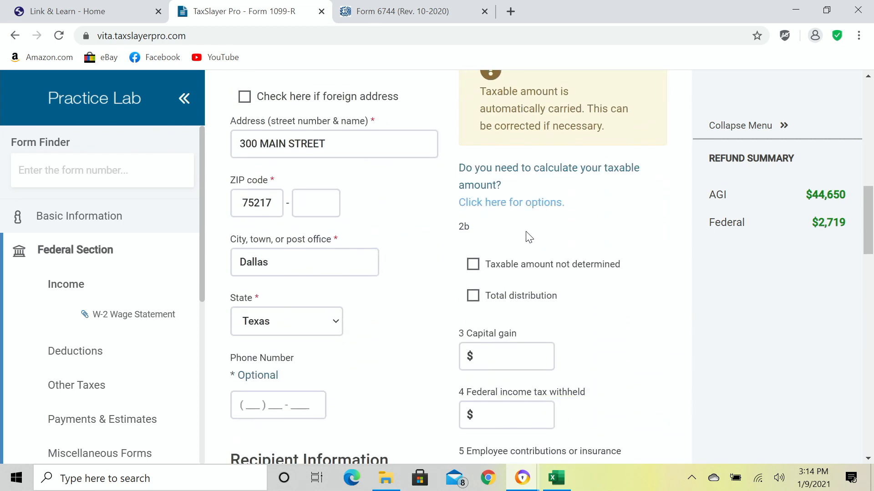
{"action": "scroll", "coordinate": [529, 238], "scroll_direction": "down", "scroll_amount": 1}
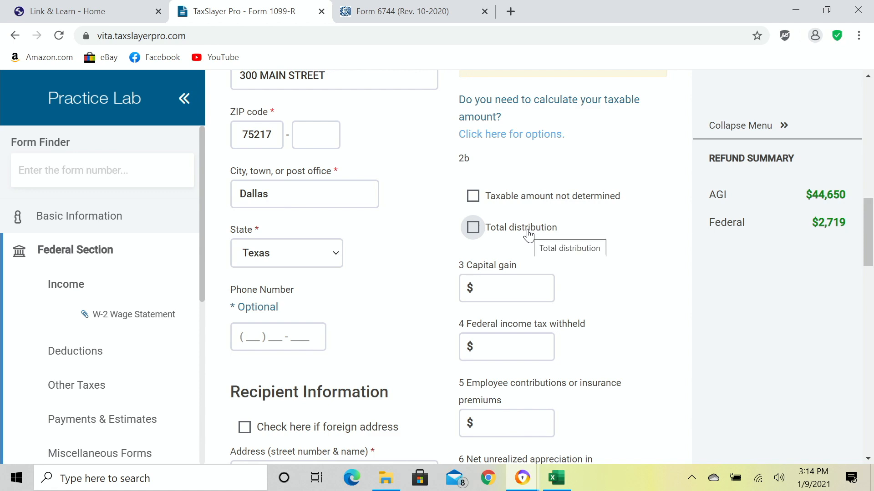
{"action": "scroll", "coordinate": [529, 236], "scroll_direction": "down", "scroll_amount": 1}
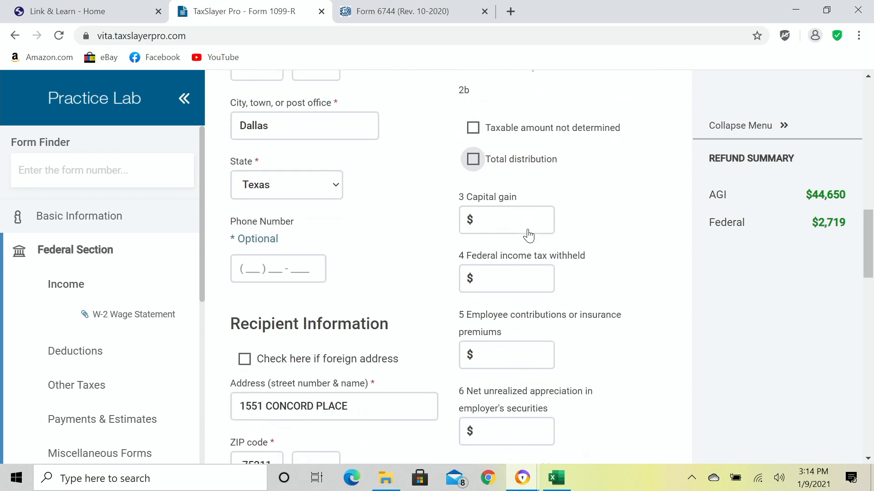
Record $200 federal income tax withheld in box 4.
{"action": "left_click", "coordinate": [535, 281]}
{"action": "type", "text": "200"}
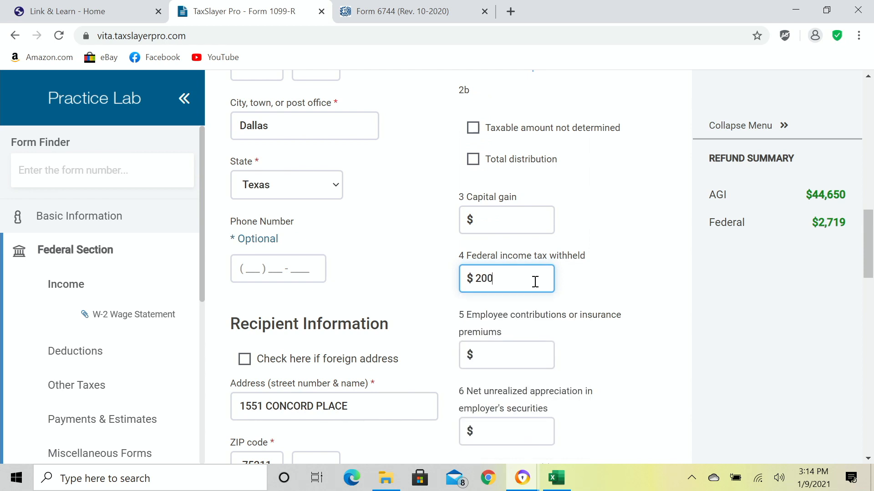
{"action": "key", "text": "Tab"}
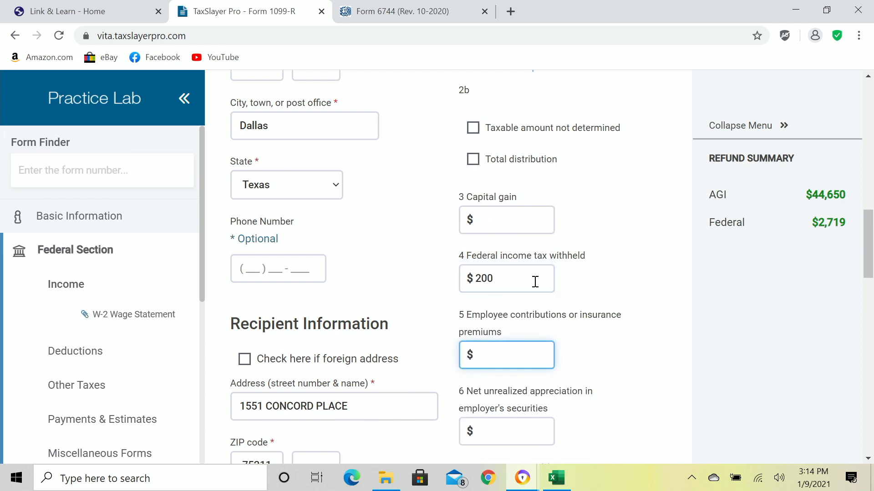
{"action": "scroll", "coordinate": [537, 279], "scroll_direction": "down", "scroll_amount": 3}
{"action": "scroll", "coordinate": [540, 277], "scroll_direction": "down", "scroll_amount": 3}
Set distribution code 1, mark it as an IRA/SEP/SIMPLE distribution, and review the form.
{"action": "left_click", "coordinate": [493, 222]}
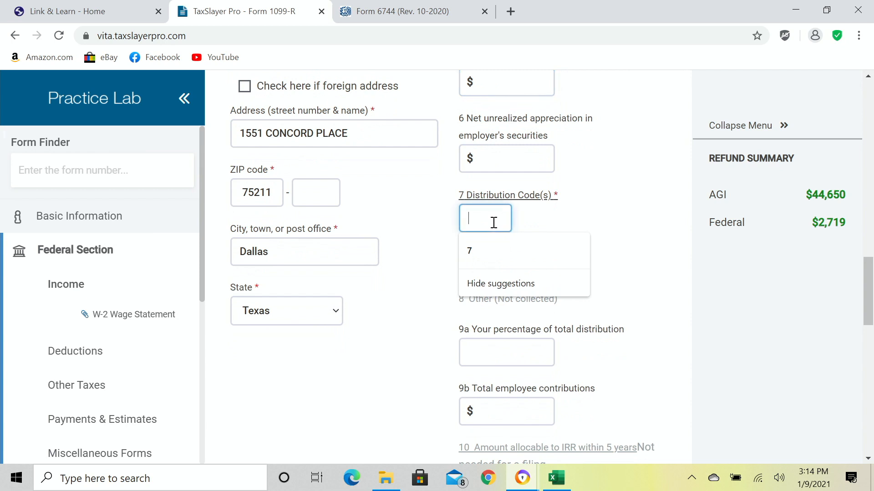
{"action": "type", "text": "1"}
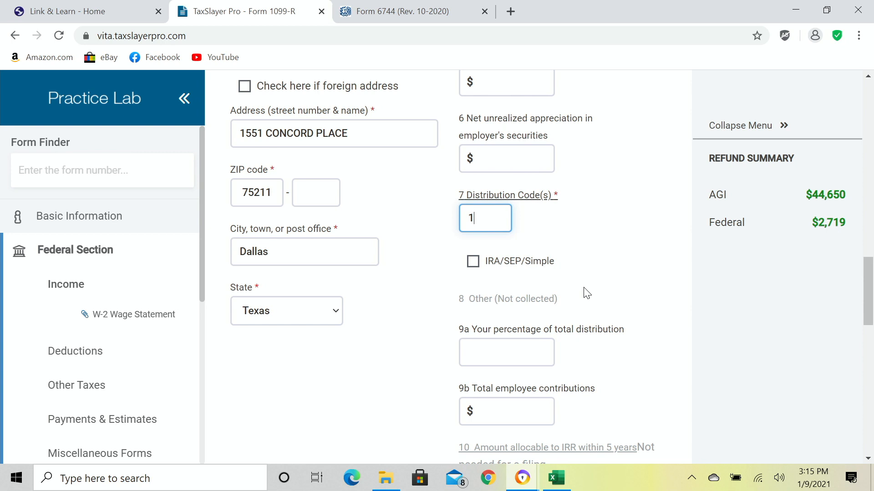
{"action": "left_click", "coordinate": [533, 263]}
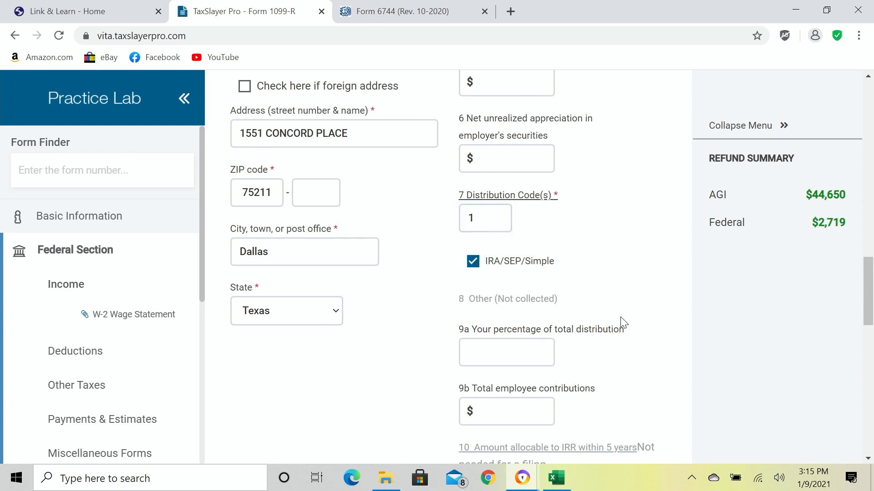
{"action": "scroll", "coordinate": [621, 317], "scroll_direction": "down", "scroll_amount": 3}
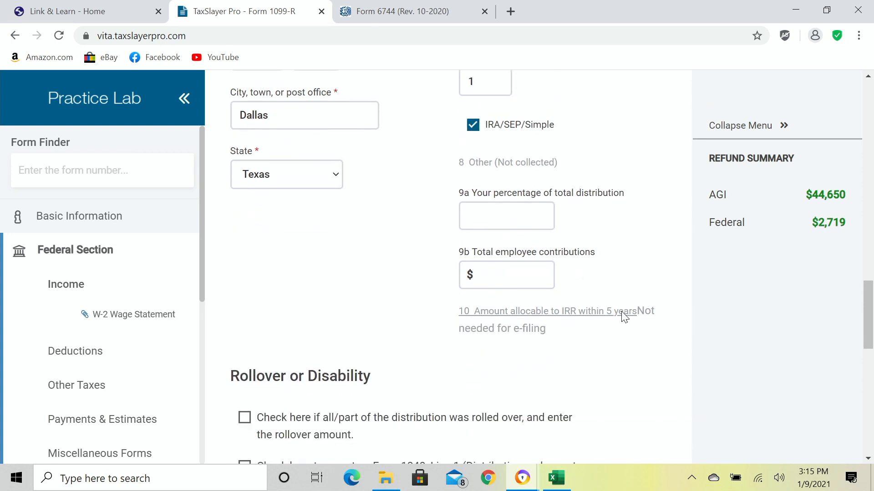
{"action": "scroll", "coordinate": [621, 316], "scroll_direction": "down", "scroll_amount": 3}
{"action": "scroll", "coordinate": [621, 317], "scroll_direction": "up", "scroll_amount": 7}
{"action": "scroll", "coordinate": [620, 318], "scroll_direction": "up", "scroll_amount": 9}
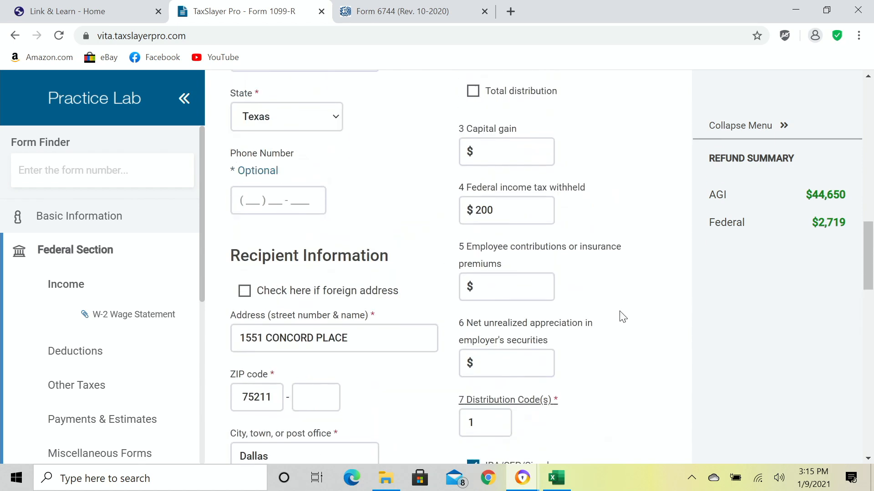
{"action": "scroll", "coordinate": [622, 316], "scroll_direction": "up", "scroll_amount": 3}
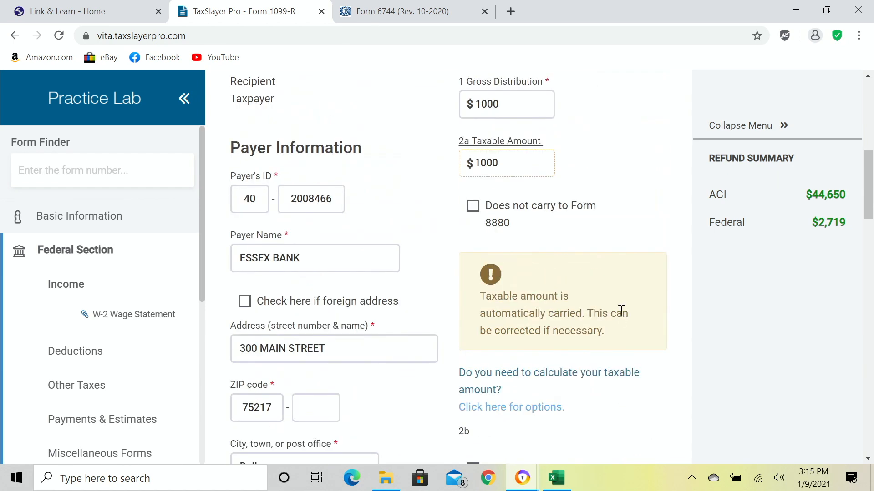
{"action": "scroll", "coordinate": [621, 309], "scroll_direction": "down", "scroll_amount": 20}
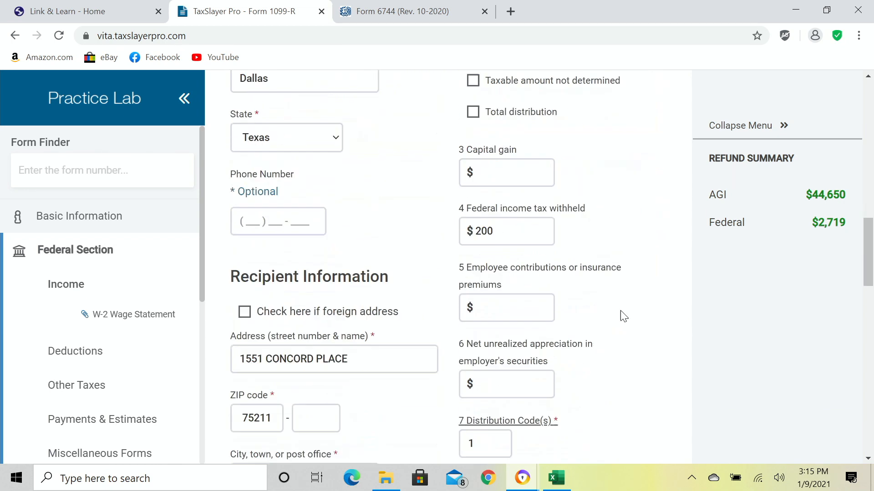
{"action": "scroll", "coordinate": [622, 318], "scroll_direction": "down", "scroll_amount": 9}
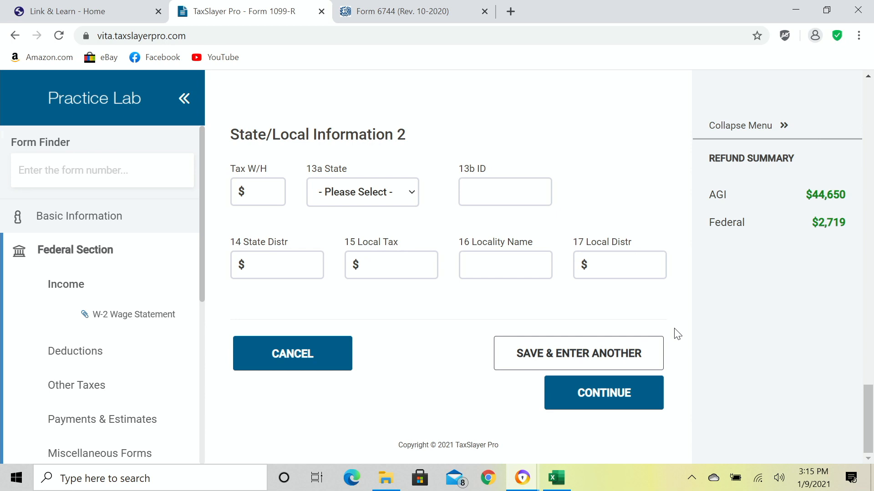
Continue past the Essex Bank 1099-R form to the Distribution Penalty page.
{"action": "left_click", "coordinate": [601, 403]}
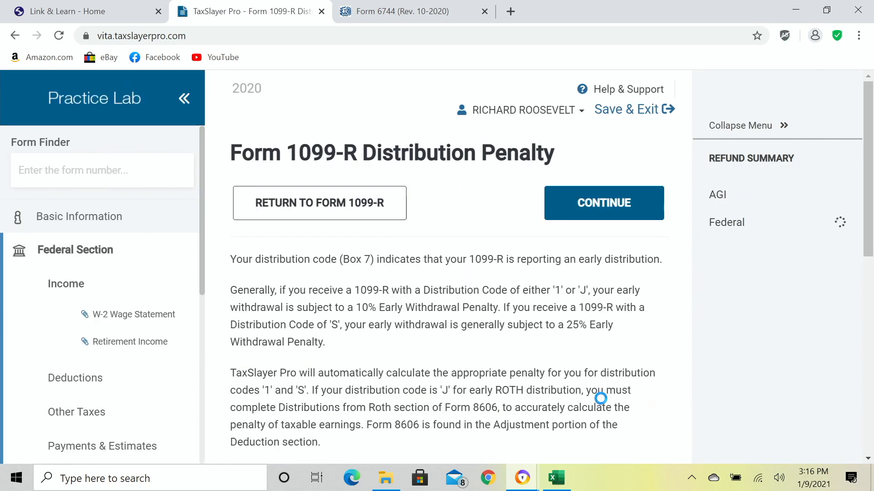
{"action": "scroll", "coordinate": [601, 399], "scroll_direction": "down", "scroll_amount": 5}
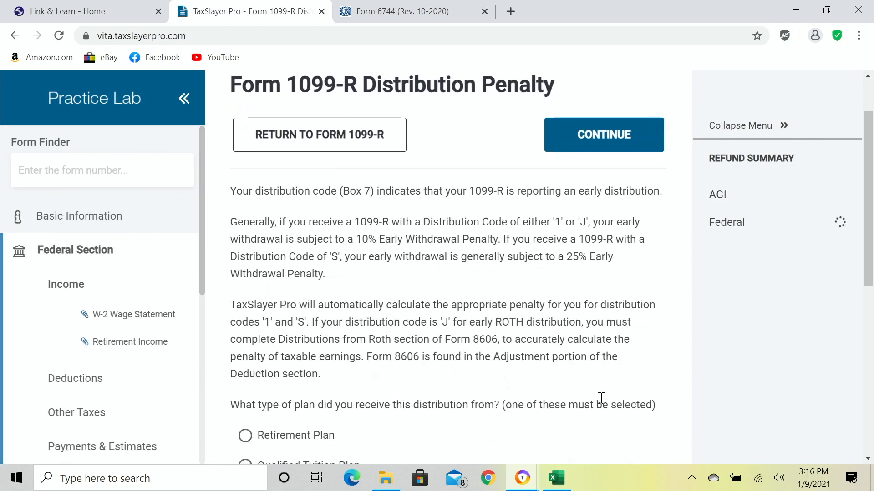
{"action": "scroll", "coordinate": [600, 399], "scroll_direction": "up", "scroll_amount": 5}
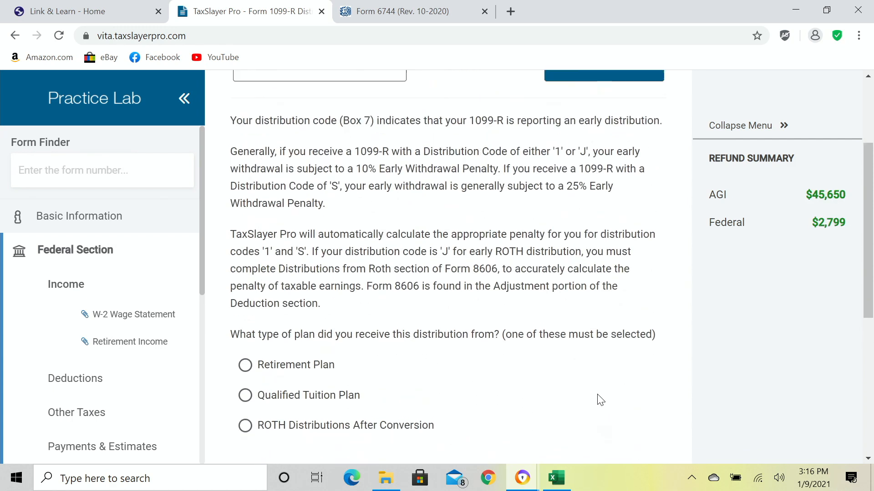
{"action": "scroll", "coordinate": [597, 396], "scroll_direction": "down", "scroll_amount": 2}
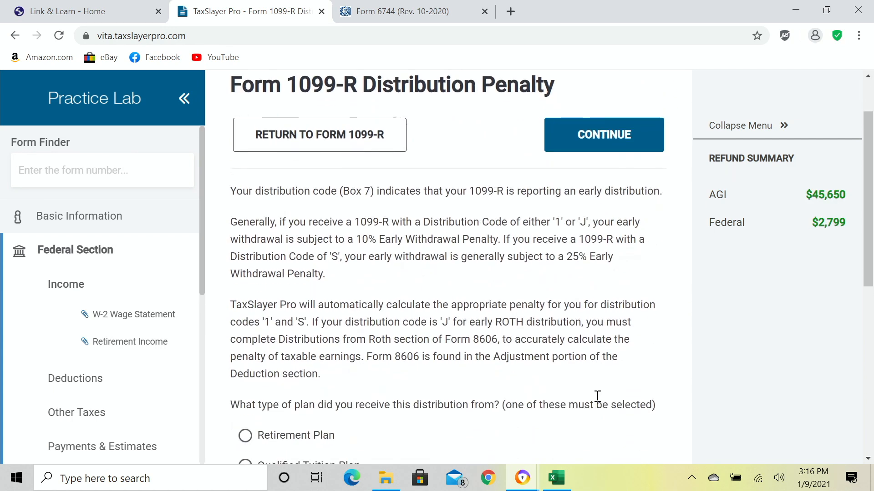
{"action": "scroll", "coordinate": [599, 401], "scroll_direction": "down", "scroll_amount": 3}
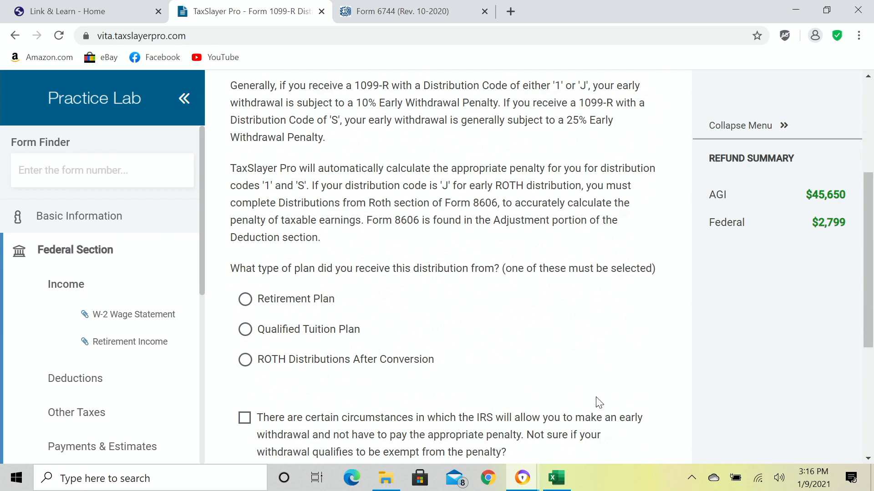
{"action": "scroll", "coordinate": [599, 403], "scroll_direction": "down", "scroll_amount": 2}
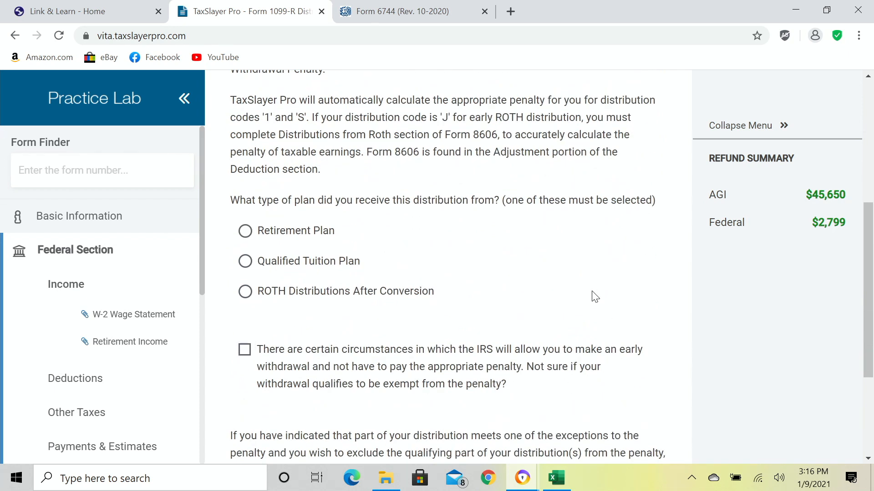
{"action": "scroll", "coordinate": [599, 291], "scroll_direction": "down", "scroll_amount": 2}
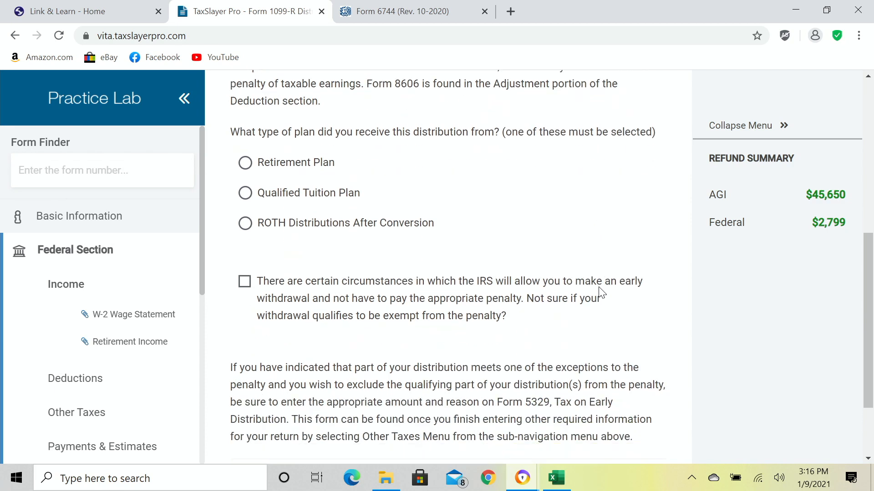
{"action": "scroll", "coordinate": [602, 294], "scroll_direction": "down", "scroll_amount": 2}
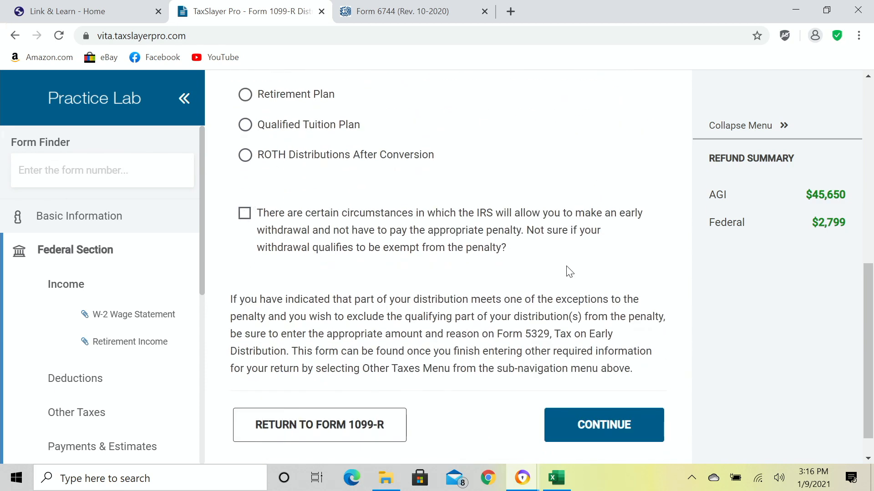
{"action": "scroll", "coordinate": [569, 271], "scroll_direction": "down", "scroll_amount": 1}
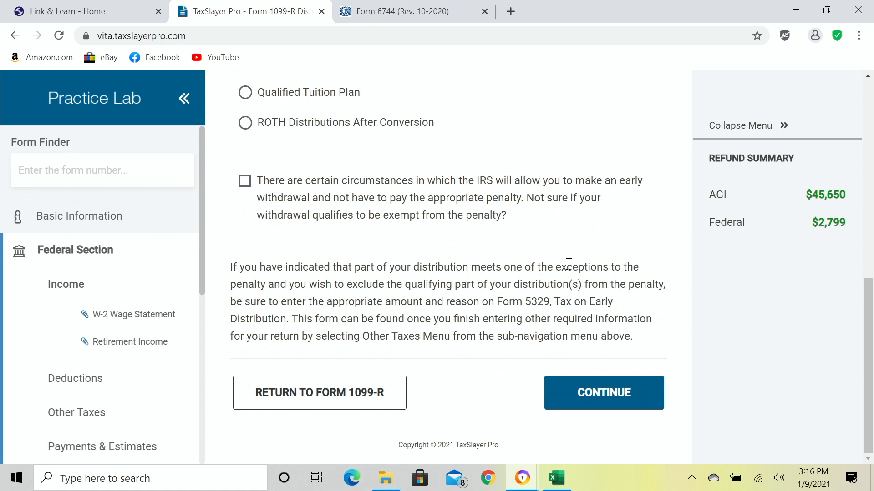
Mark the early distribution as from a Retirement Plan, save it, and finish the 1099-R list.
{"action": "left_click", "coordinate": [628, 392]}
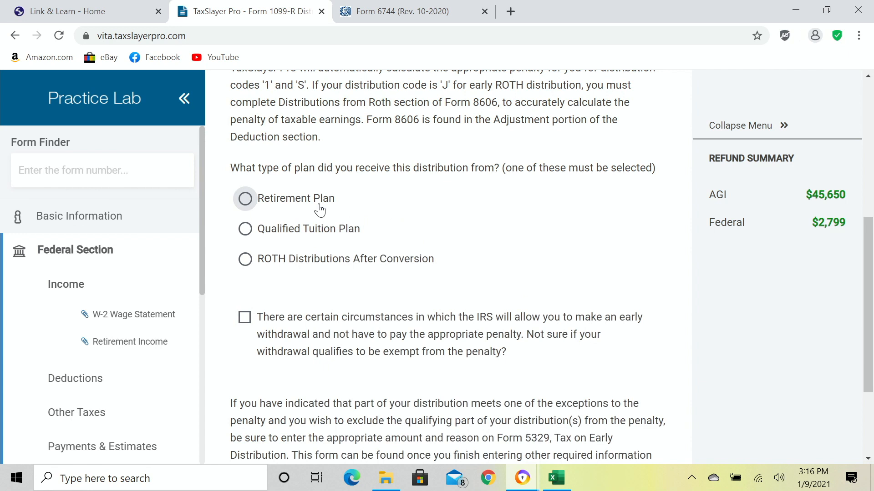
{"action": "left_click", "coordinate": [320, 211]}
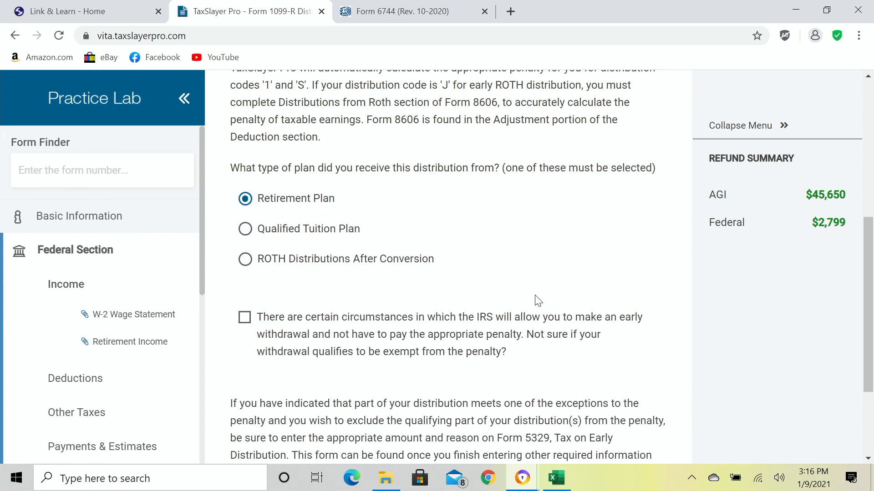
{"action": "scroll", "coordinate": [567, 286], "scroll_direction": "down", "scroll_amount": 3}
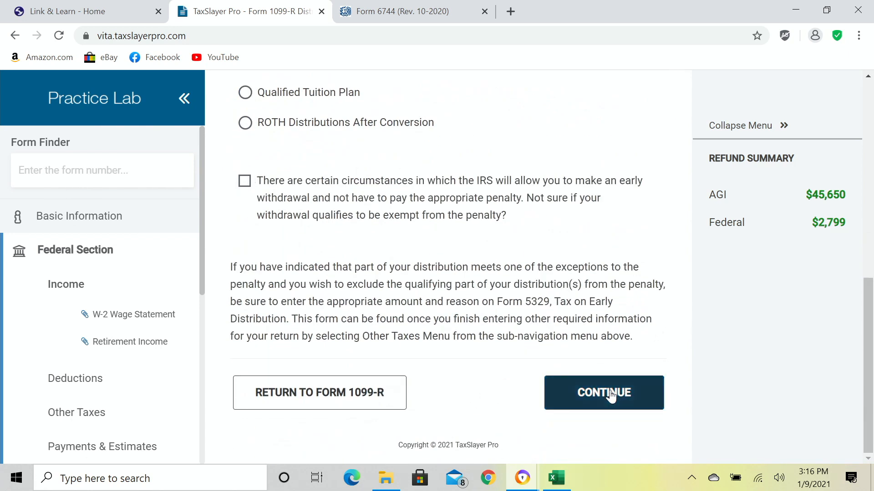
{"action": "left_click", "coordinate": [604, 394]}
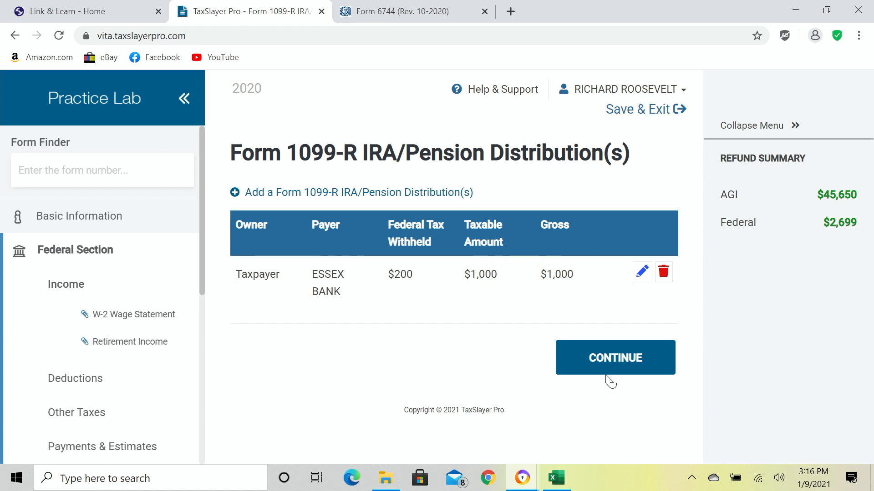
{"action": "left_click", "coordinate": [612, 359]}
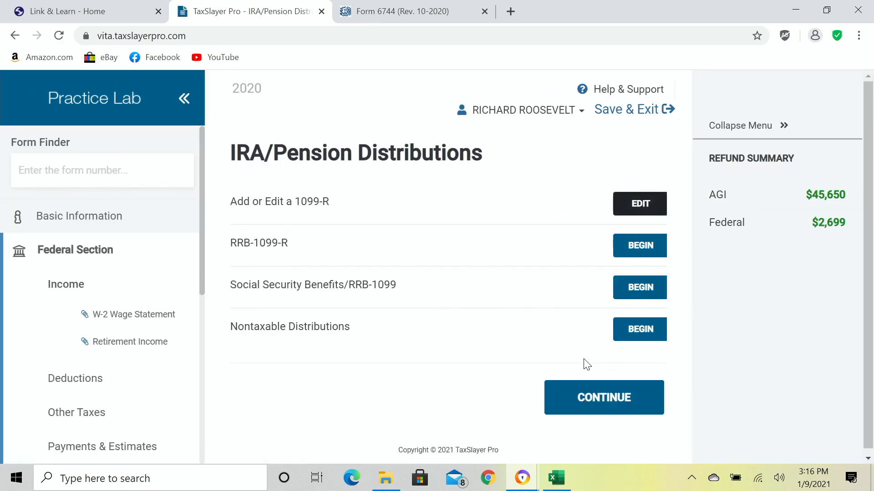
Return to the Income menu and begin the Form 1099-G Box 1 unemployment entry.
{"action": "left_click", "coordinate": [599, 409]}
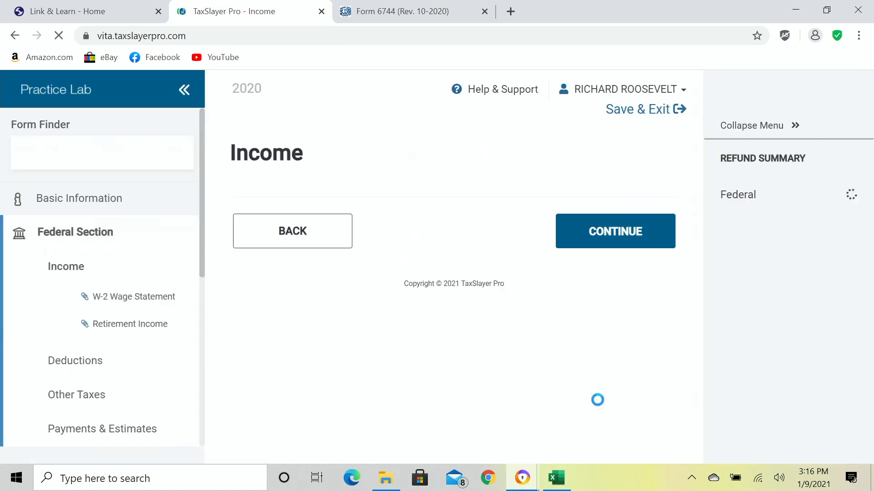
{"action": "scroll", "coordinate": [548, 356], "scroll_direction": "down", "scroll_amount": 3}
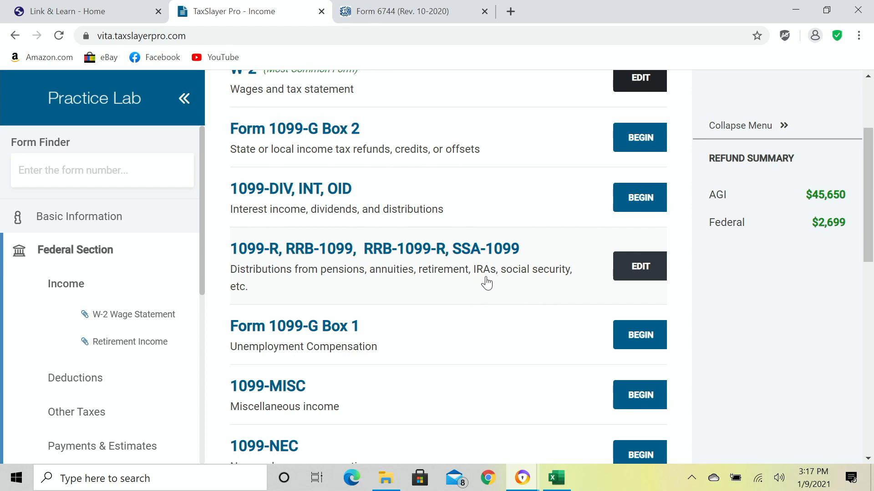
{"action": "scroll", "coordinate": [482, 288], "scroll_direction": "down", "scroll_amount": 1}
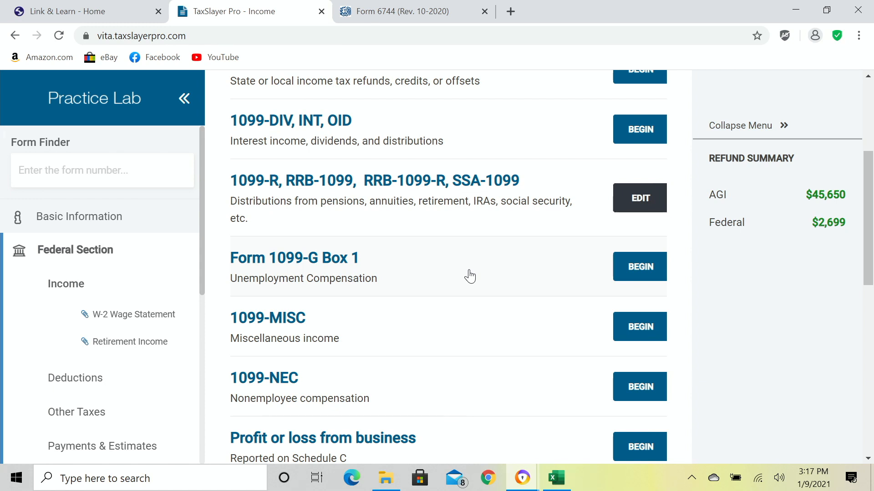
{"action": "left_click", "coordinate": [638, 271]}
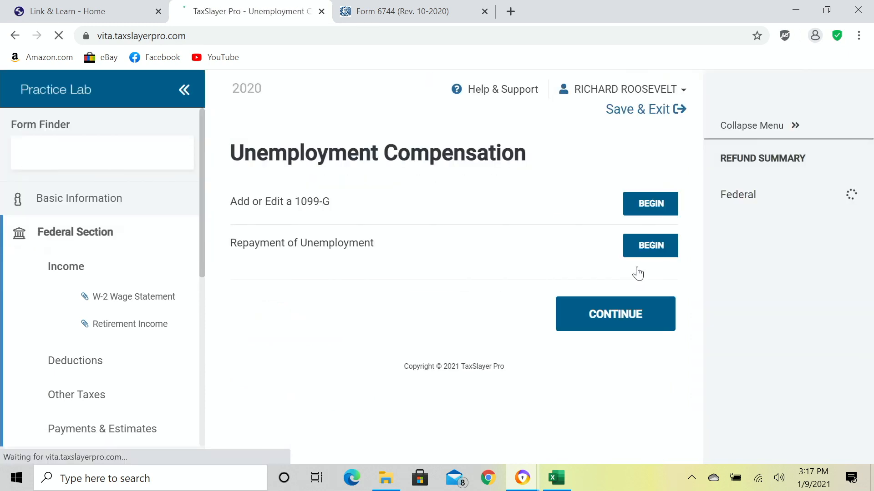
Add a new 1099-G and enter the State Unemployment Office's EIN so payer details fill in.
{"action": "left_click", "coordinate": [659, 209]}
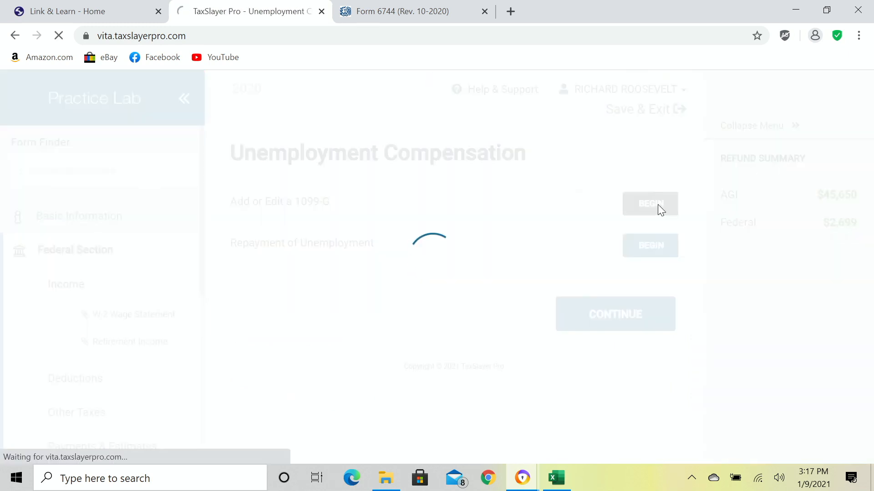
{"action": "scroll", "coordinate": [628, 263], "scroll_direction": "down", "scroll_amount": 3}
{"action": "scroll", "coordinate": [651, 268], "scroll_direction": "down", "scroll_amount": 2}
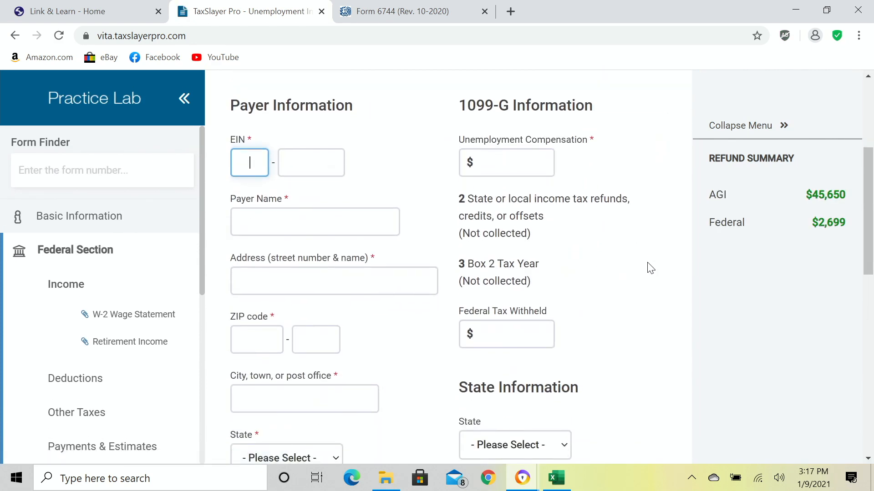
{"action": "type", "text": "38"}
{"action": "type", "text": "700"}
{"action": "key", "text": "Tab"}
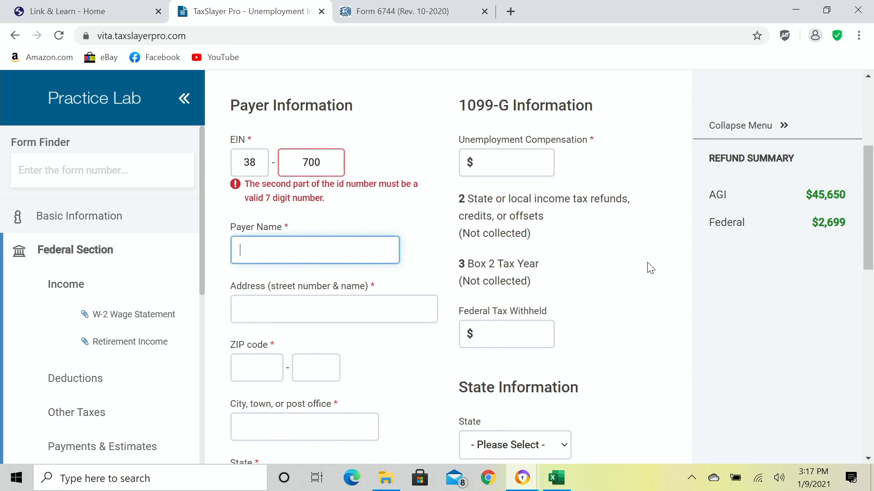
{"action": "key", "text": "shift+Tab"}
{"action": "key", "text": "End"}
{"action": "type", "text": "8466"}
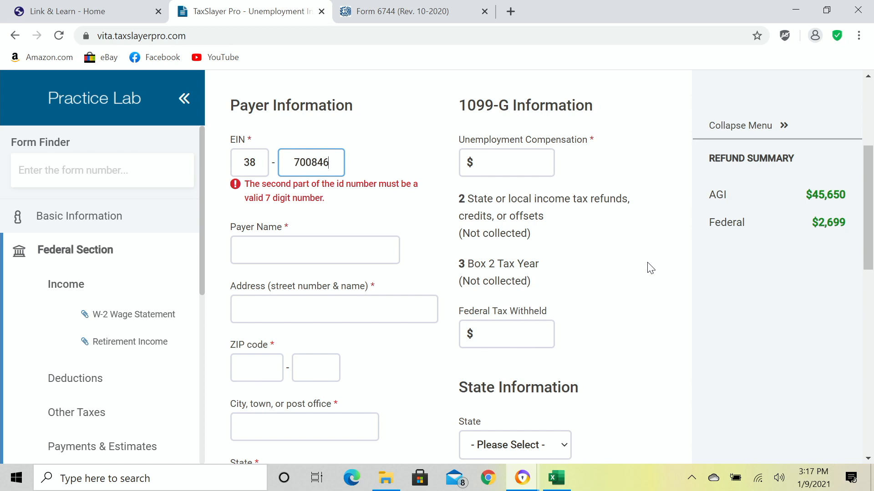
{"action": "key", "text": "Tab"}
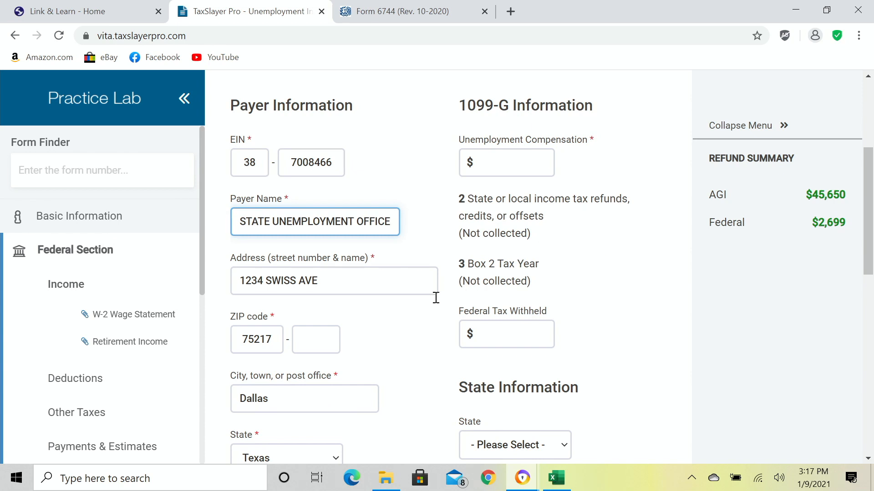
Enter $2800 unemployment compensation and $280 federal tax withheld, then save the 1099-G.
{"action": "scroll", "coordinate": [392, 359], "scroll_direction": "down", "scroll_amount": 5}
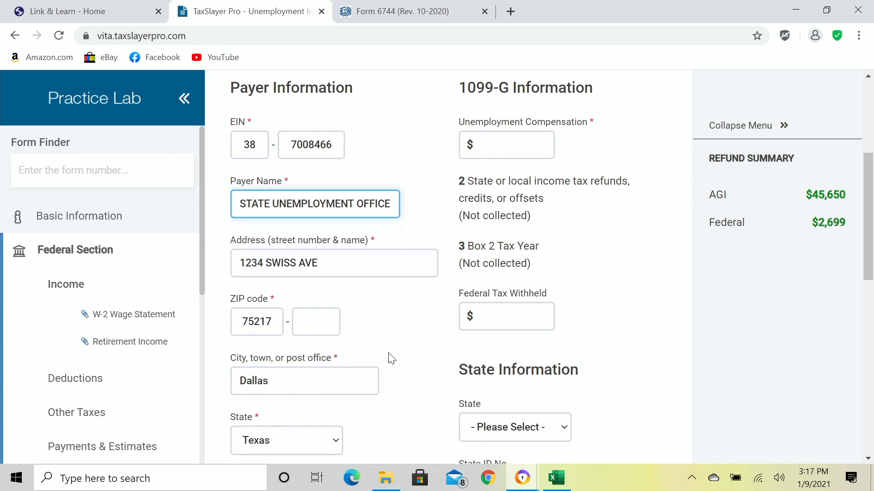
{"action": "scroll", "coordinate": [392, 357], "scroll_direction": "down", "scroll_amount": 5}
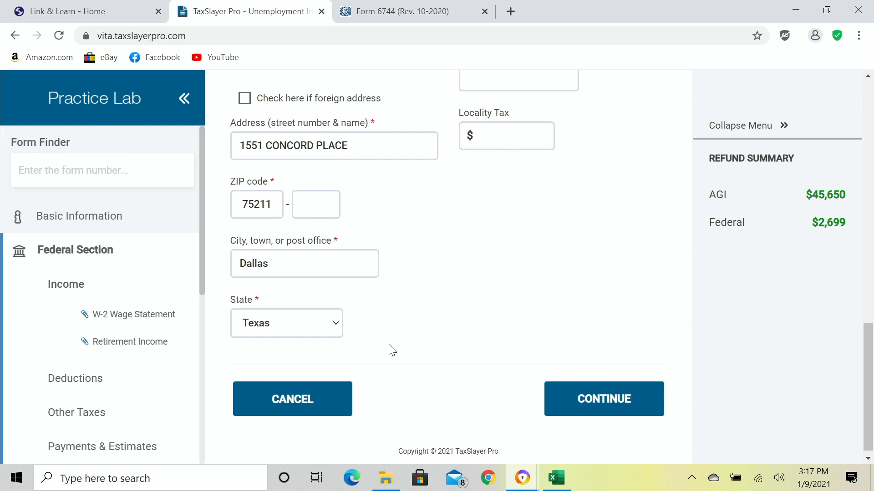
{"action": "scroll", "coordinate": [392, 357], "scroll_direction": "up", "scroll_amount": 3}
{"action": "scroll", "coordinate": [391, 355], "scroll_direction": "up", "scroll_amount": 9}
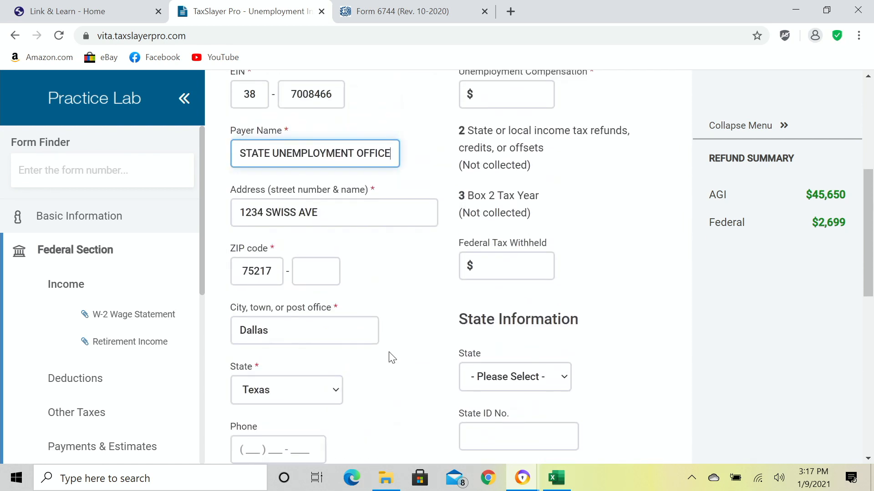
{"action": "left_click", "coordinate": [511, 236]}
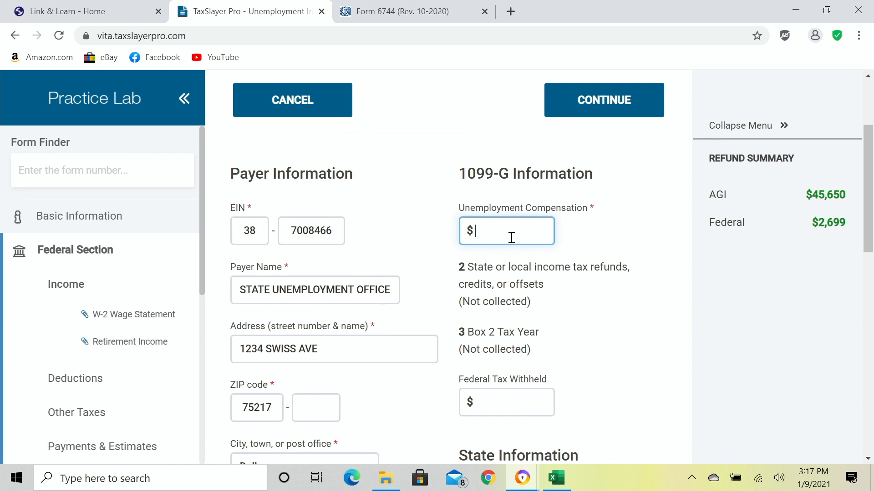
{"action": "type", "text": "2800"}
{"action": "key", "text": "Tab"}
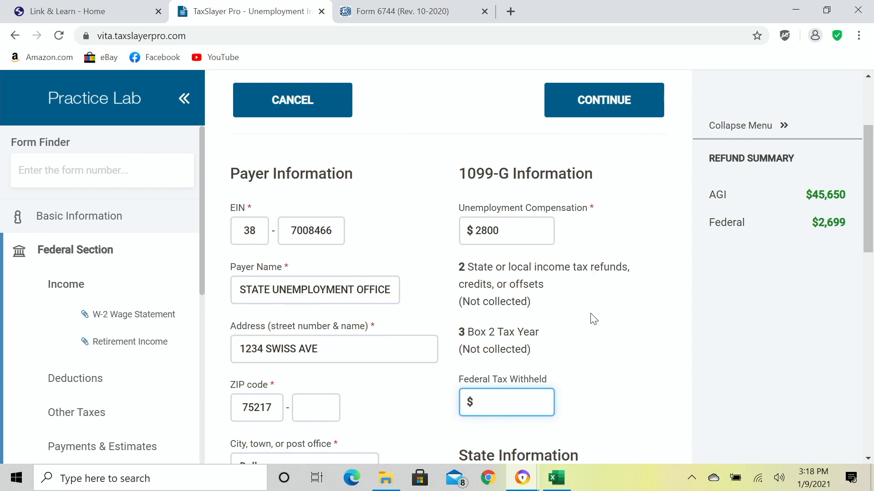
{"action": "scroll", "coordinate": [592, 317], "scroll_direction": "down", "scroll_amount": 3}
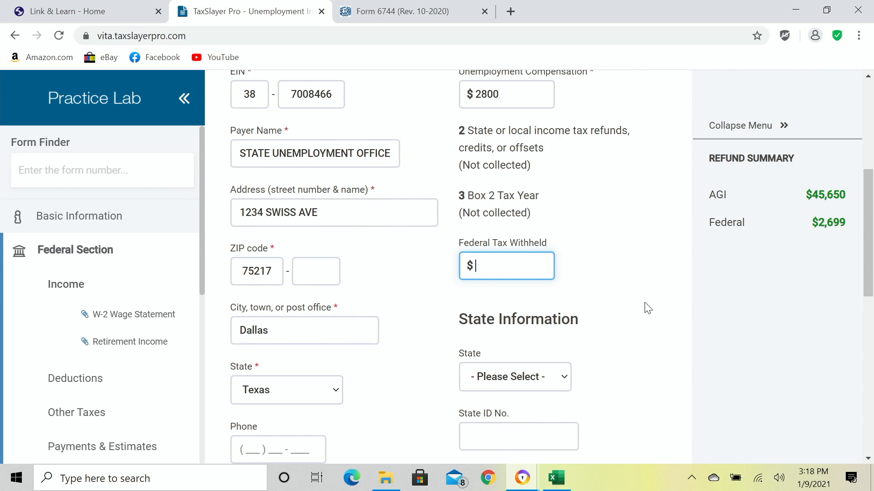
{"action": "type", "text": "280"}
{"action": "key", "text": "Tab"}
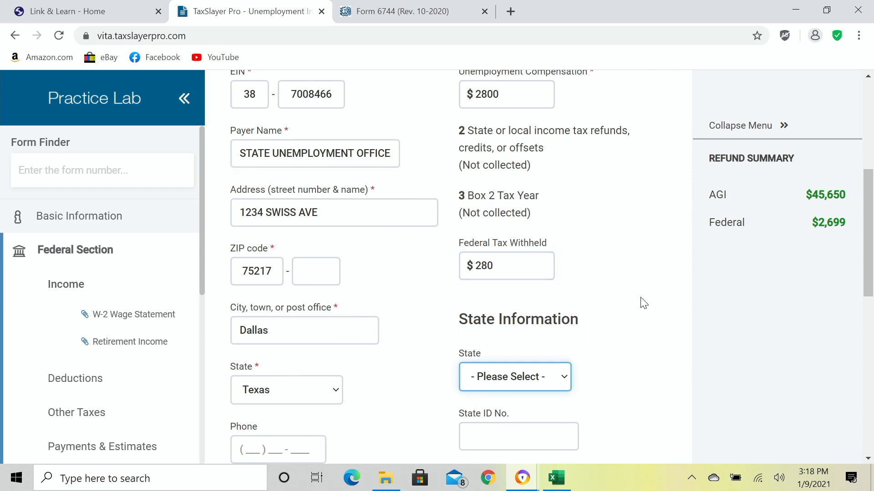
{"action": "scroll", "coordinate": [642, 303], "scroll_direction": "down", "scroll_amount": 10}
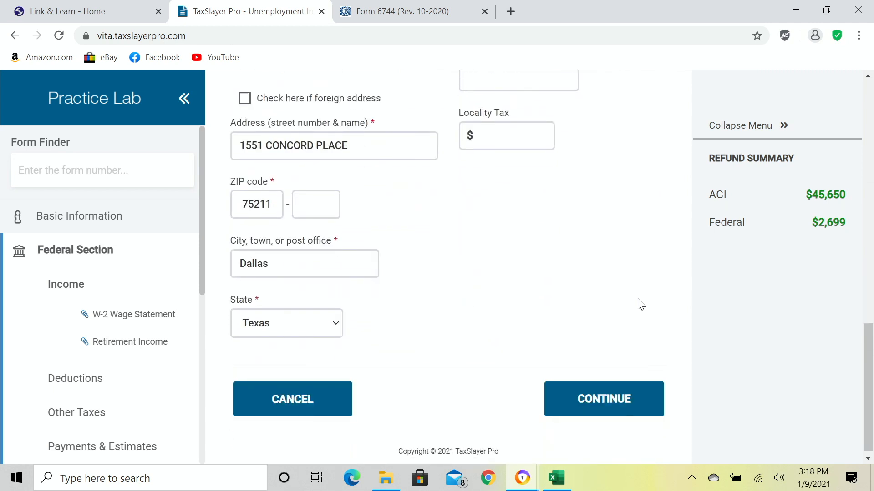
{"action": "left_click", "coordinate": [608, 407]}
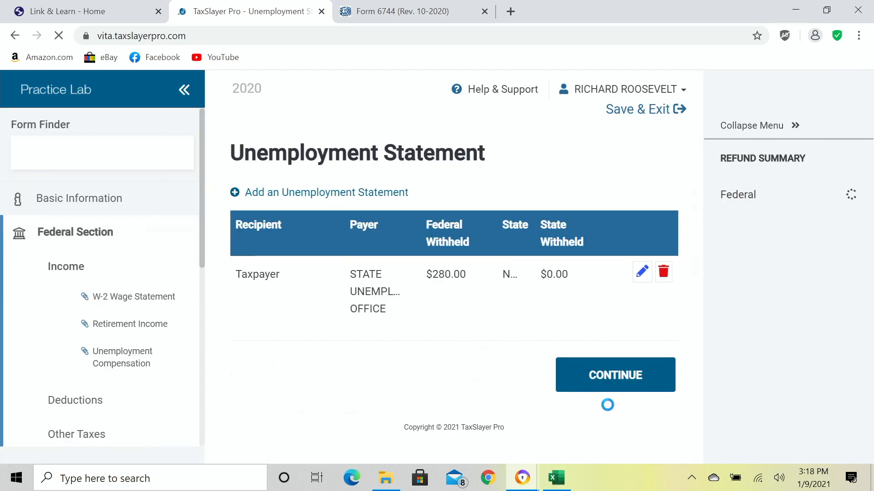
{"action": "left_click", "coordinate": [583, 385]}
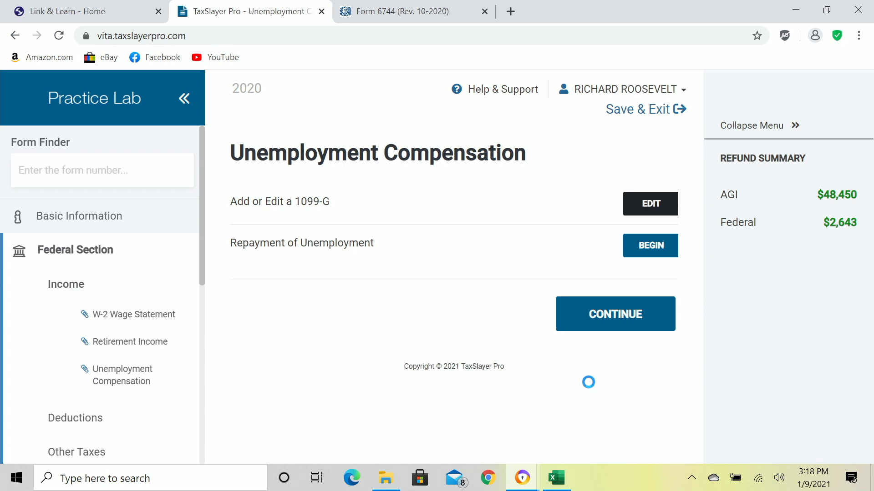
Leave the unemployment section and begin a new Form 1099-NEC from the Income list.
{"action": "left_click", "coordinate": [569, 317]}
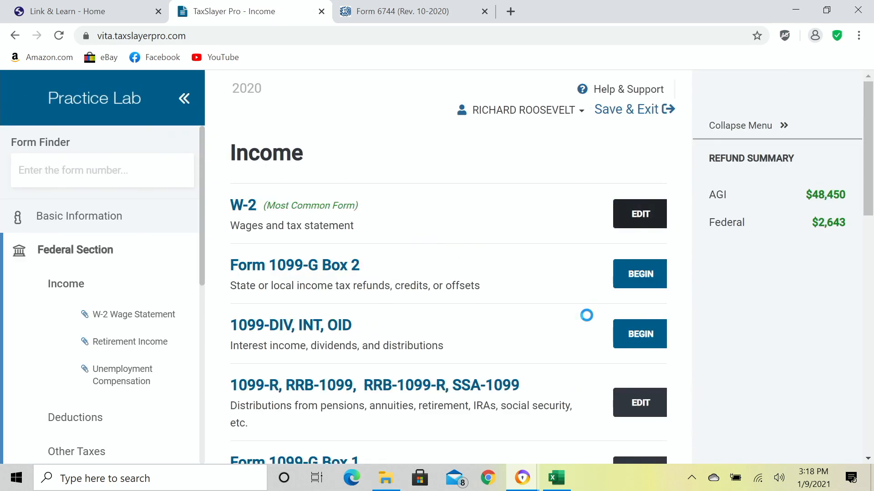
{"action": "scroll", "coordinate": [570, 318], "scroll_direction": "down", "scroll_amount": 3}
{"action": "scroll", "coordinate": [570, 318], "scroll_direction": "down", "scroll_amount": 2}
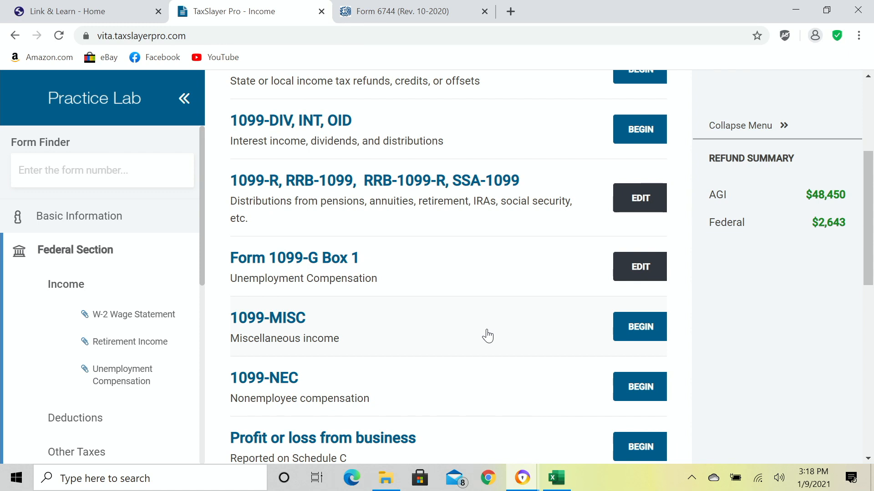
{"action": "scroll", "coordinate": [486, 337], "scroll_direction": "down", "scroll_amount": 1}
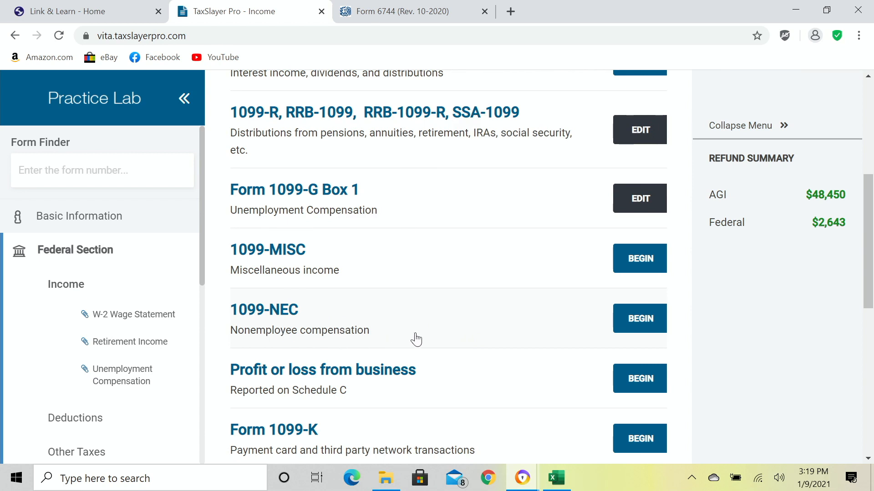
{"action": "left_click", "coordinate": [648, 326]}
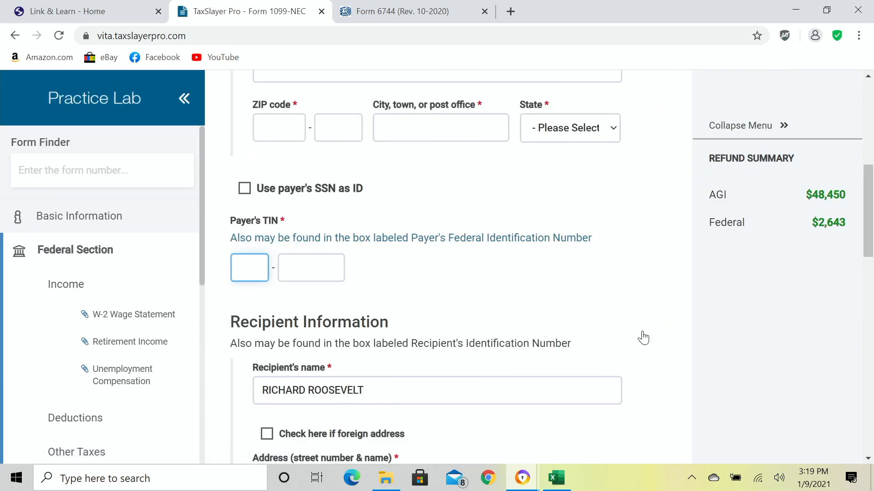
Enter payer WRIGHT'S LANDSCAPING with its TIN, P.O. box address and ZIP code.
{"action": "scroll", "coordinate": [544, 302], "scroll_direction": "up", "scroll_amount": 3}
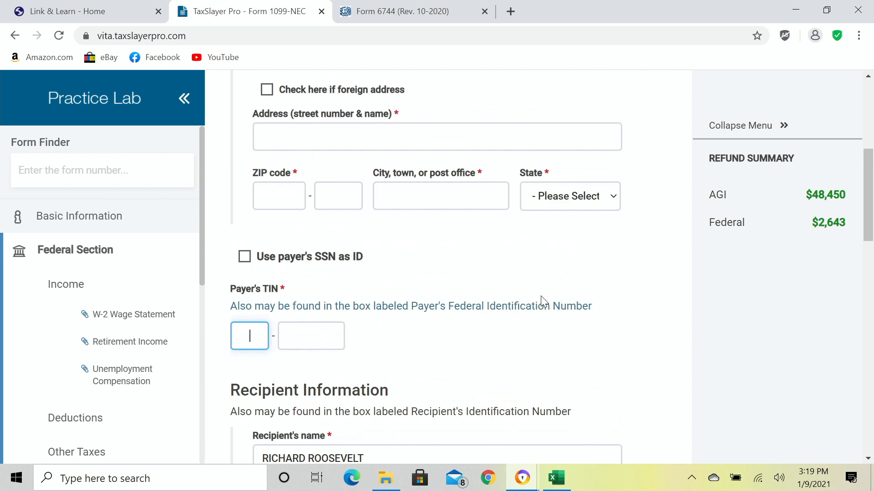
{"action": "scroll", "coordinate": [544, 301], "scroll_direction": "down", "scroll_amount": 3}
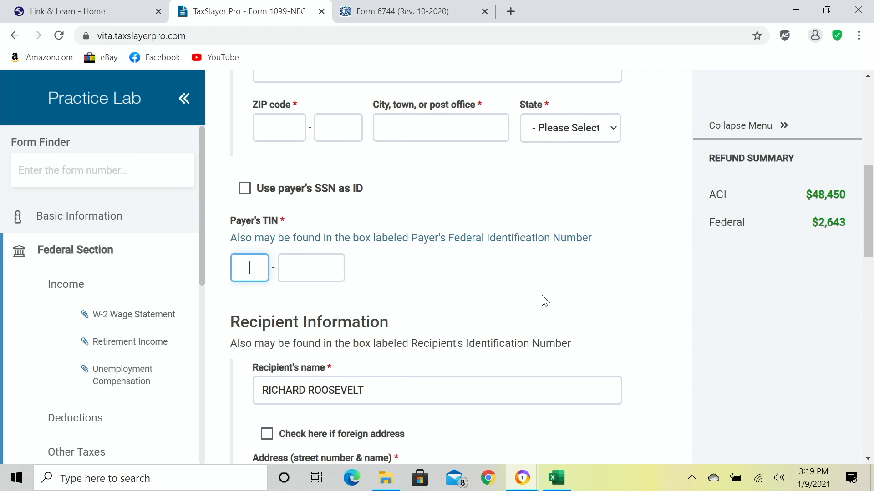
{"action": "type", "text": "83"}
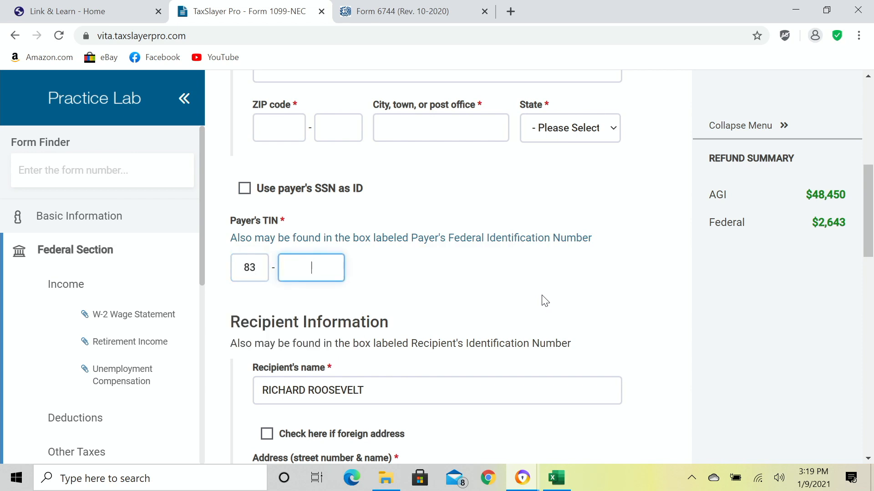
{"action": "type", "text": "4008466"}
{"action": "key", "text": "Tab"}
{"action": "scroll", "coordinate": [542, 298], "scroll_direction": "up", "scroll_amount": 6}
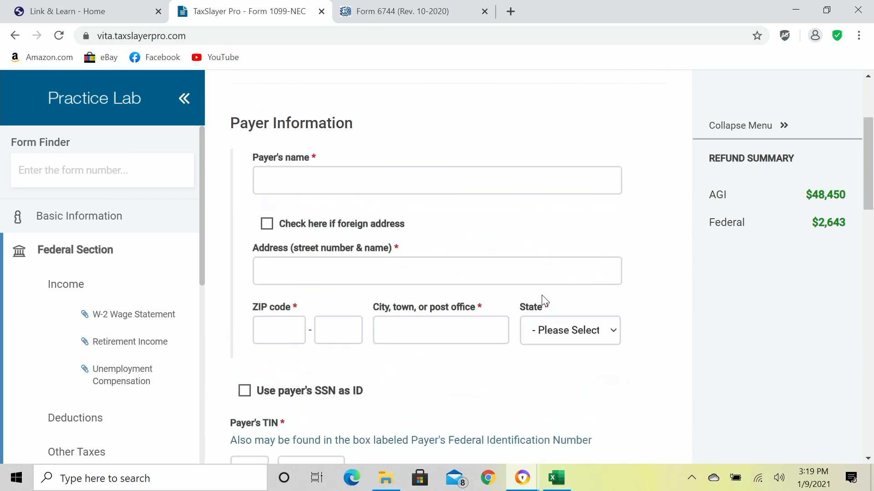
{"action": "left_click", "coordinate": [484, 250]}
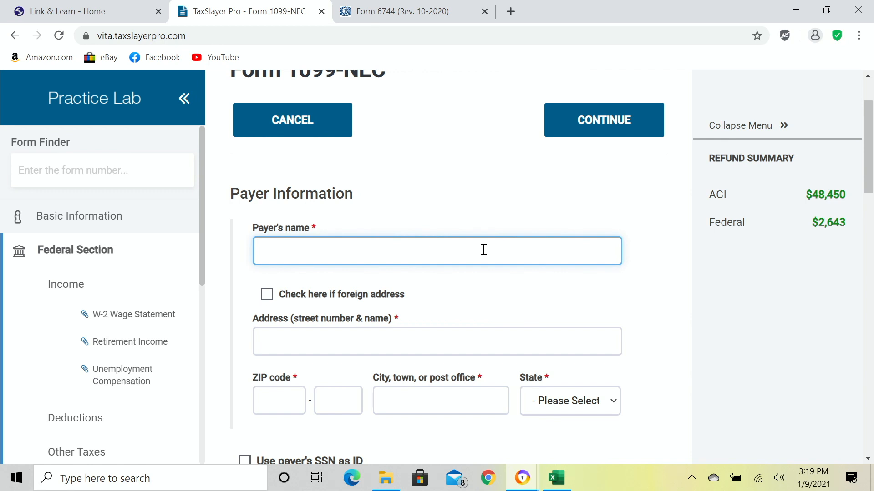
{"action": "type", "text": "WRIGHT'S LAND"}
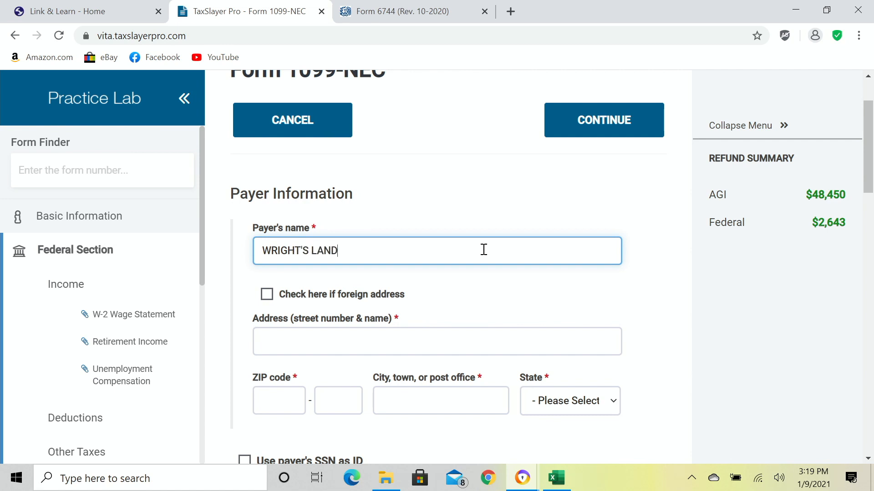
{"action": "type", "text": "SCAPING"}
{"action": "key", "text": "Tab"}
{"action": "key", "text": "Tab"}
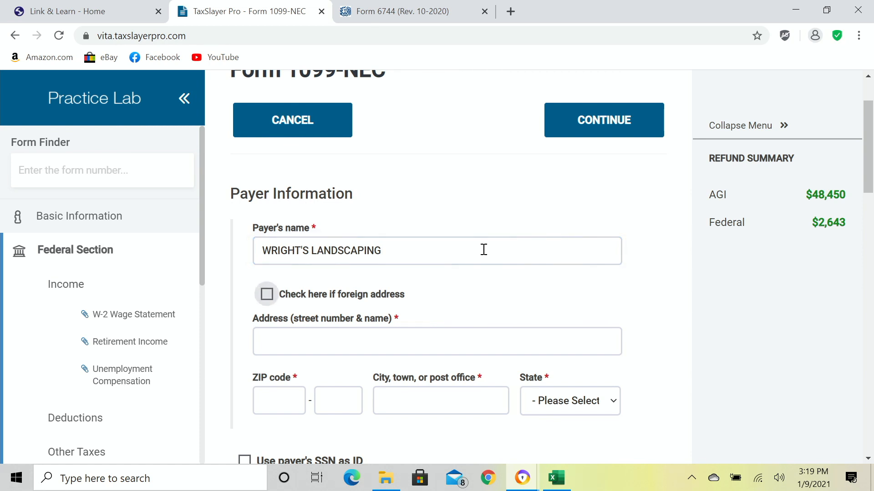
{"action": "type", "text": "P O BOXX"}
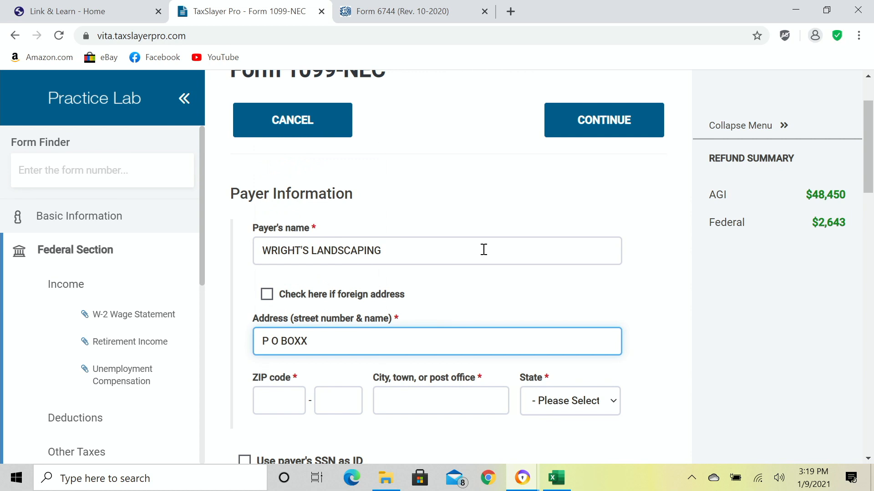
{"action": "key", "text": "BackSpace"}
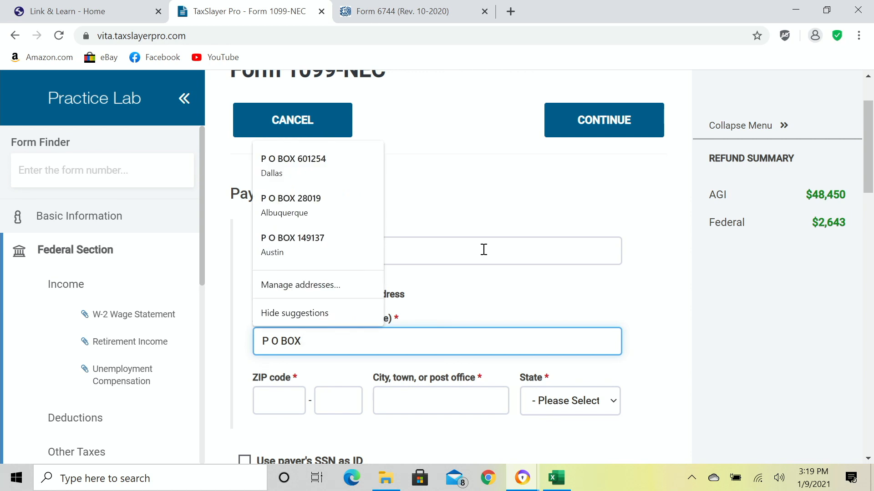
{"action": "type", "text": "123"}
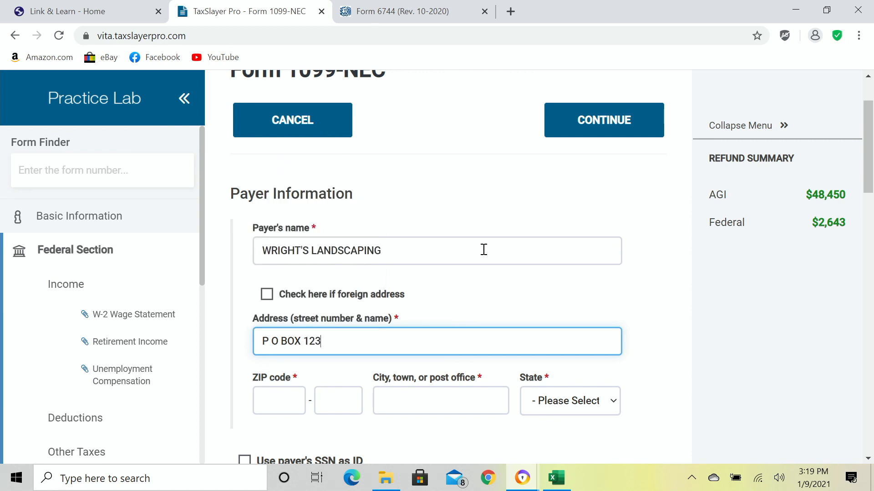
{"action": "type", "text": "456"}
{"action": "key", "text": "Tab"}
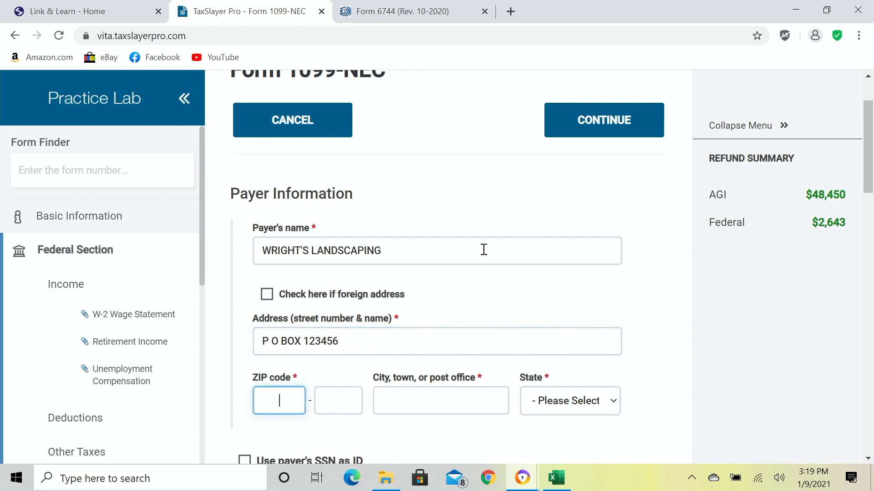
{"action": "type", "text": "75211"}
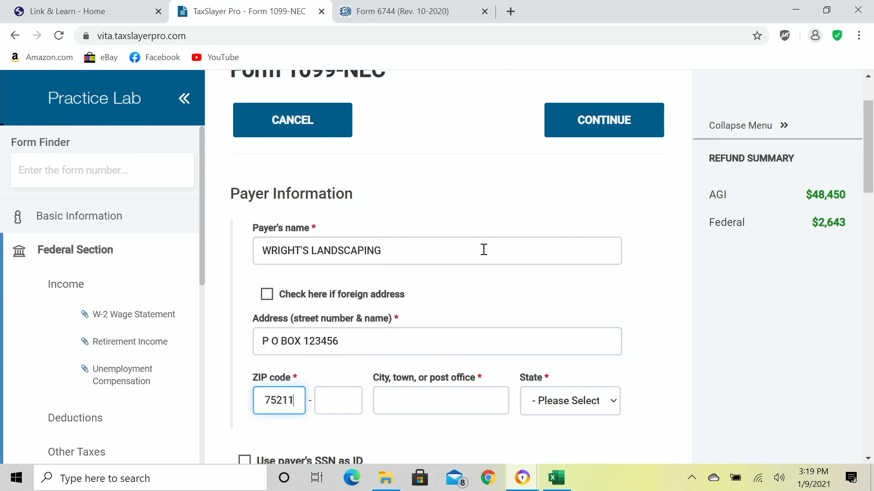
{"action": "key", "text": "Tab"}
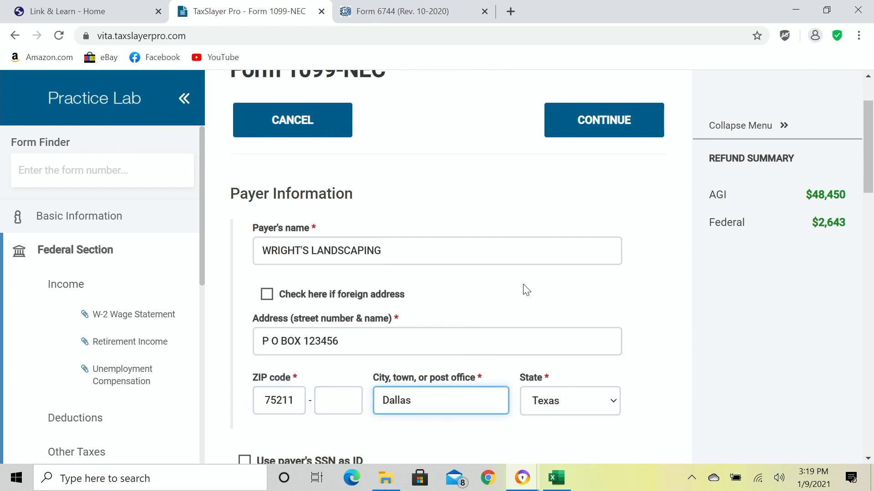
Enter $4010 Box 1 nonemployee compensation, leave state fields blank, and save the 1099-NEC.
{"action": "scroll", "coordinate": [522, 291], "scroll_direction": "down", "scroll_amount": 1}
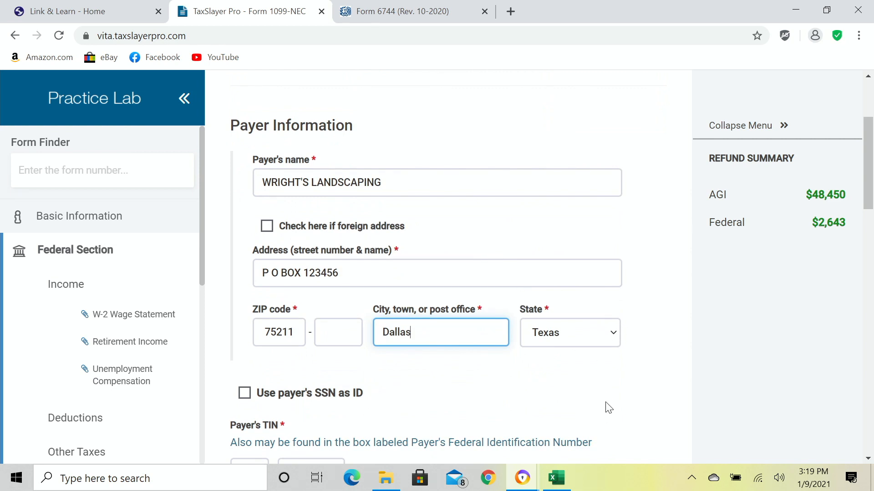
{"action": "scroll", "coordinate": [609, 406], "scroll_direction": "down", "scroll_amount": 3}
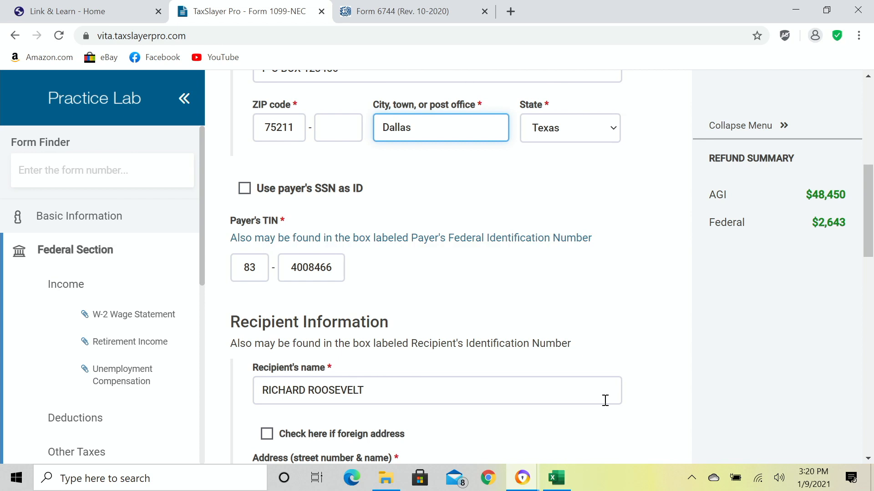
{"action": "scroll", "coordinate": [555, 388], "scroll_direction": "down", "scroll_amount": 3}
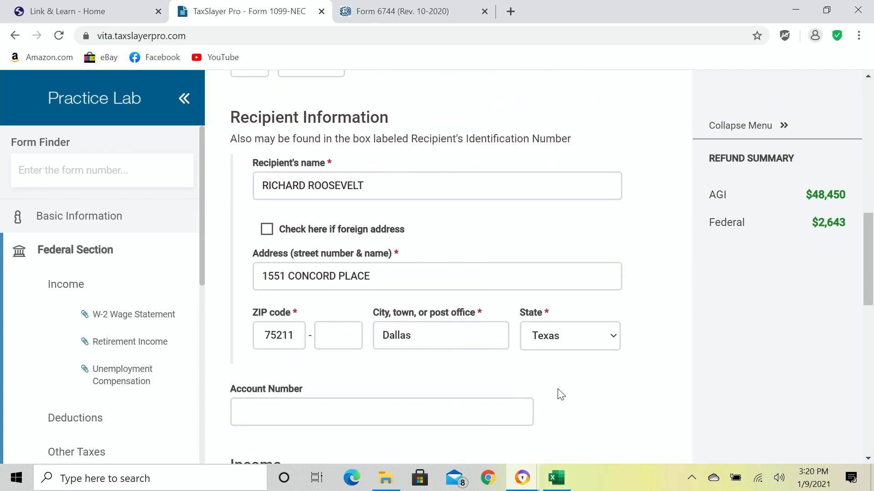
{"action": "scroll", "coordinate": [560, 395], "scroll_direction": "down", "scroll_amount": 3}
{"action": "scroll", "coordinate": [559, 394], "scroll_direction": "down", "scroll_amount": 1}
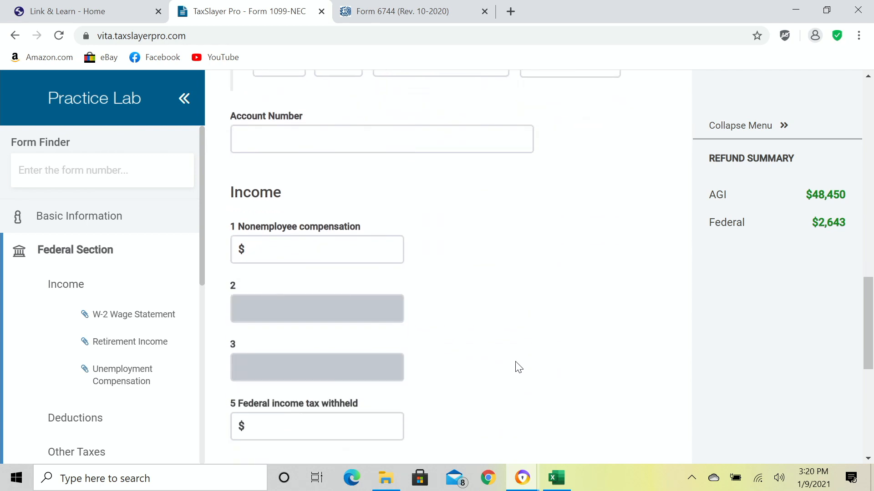
{"action": "left_click", "coordinate": [365, 249]}
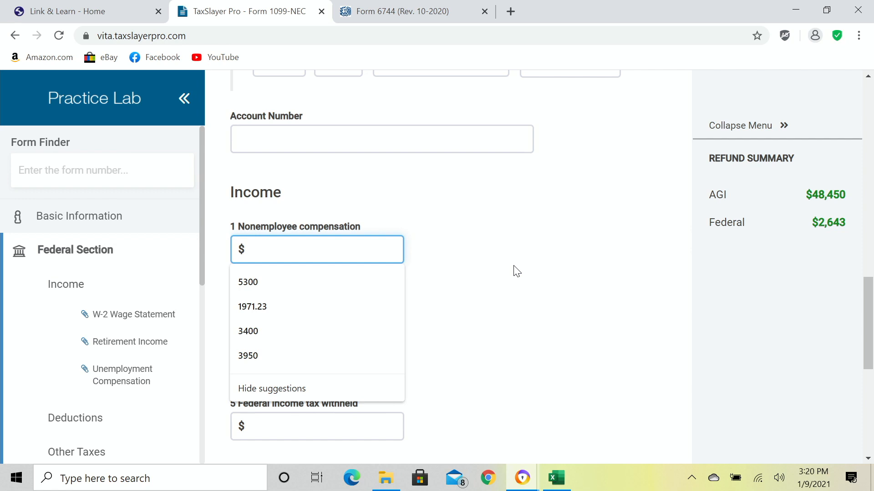
{"action": "type", "text": "4010"}
{"action": "key", "text": "Tab"}
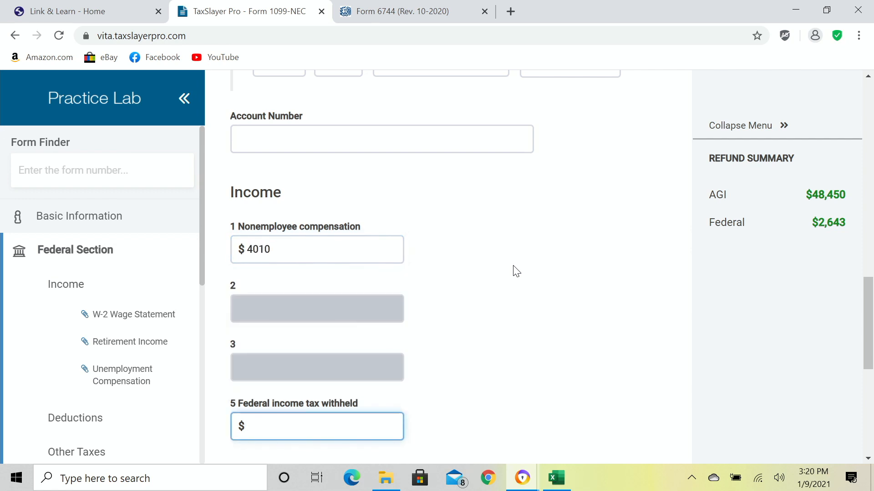
{"action": "scroll", "coordinate": [514, 277], "scroll_direction": "down", "scroll_amount": 6}
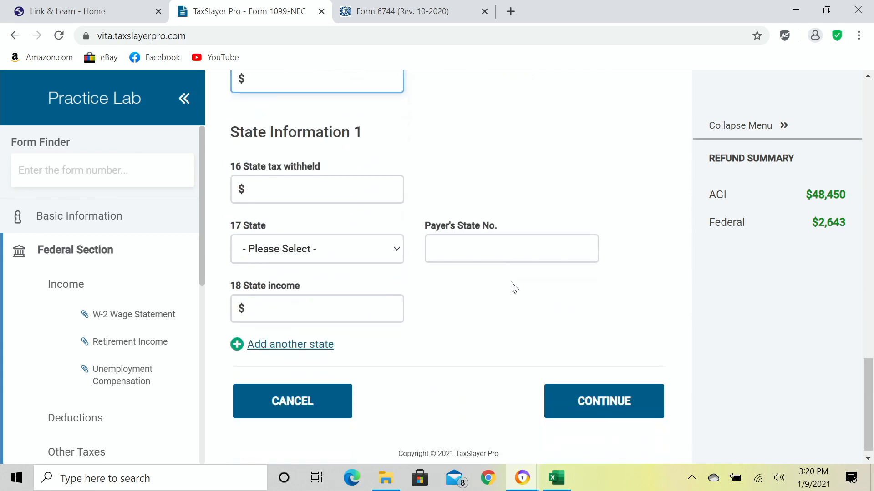
{"action": "left_click", "coordinate": [599, 399]}
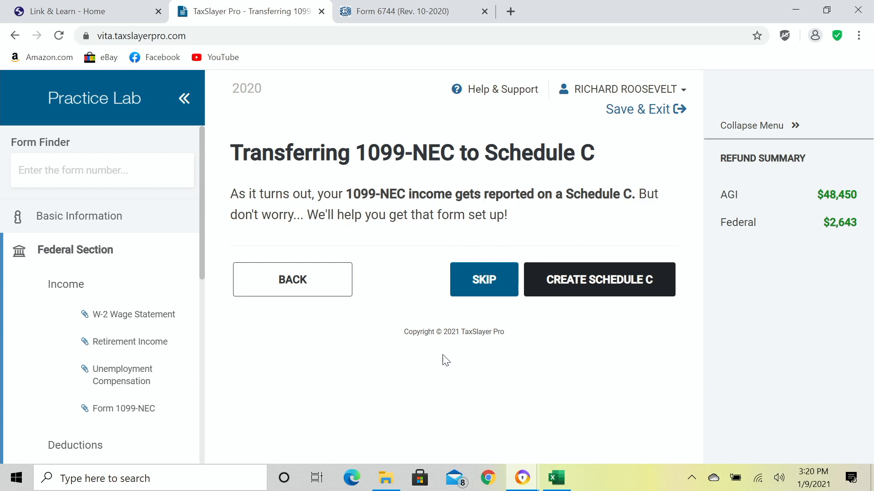
Create a new Schedule C to receive the WRIGHT'S LANDSCAPING 1099-NEC income.
{"action": "left_click", "coordinate": [591, 286]}
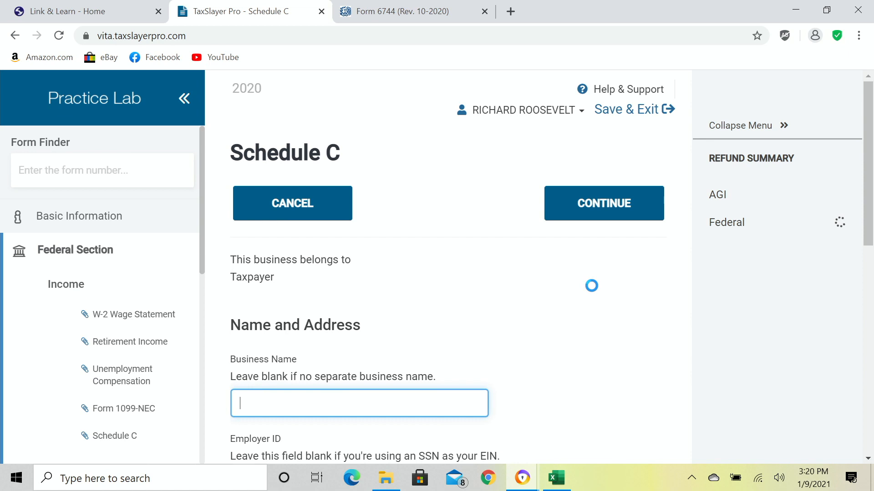
Enter the business street address and ZIP code on the Schedule C.
{"action": "scroll", "coordinate": [594, 294], "scroll_direction": "down", "scroll_amount": 5}
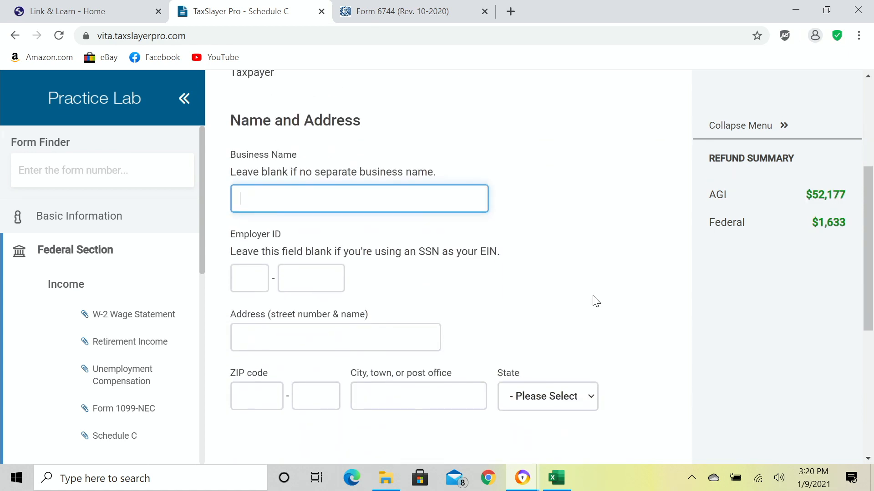
{"action": "scroll", "coordinate": [595, 299], "scroll_direction": "up", "scroll_amount": 1}
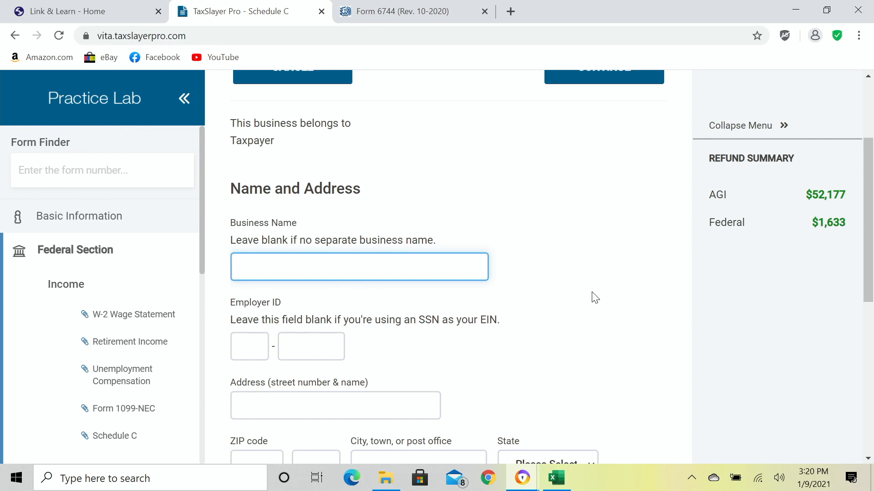
{"action": "scroll", "coordinate": [594, 299], "scroll_direction": "down", "scroll_amount": 2}
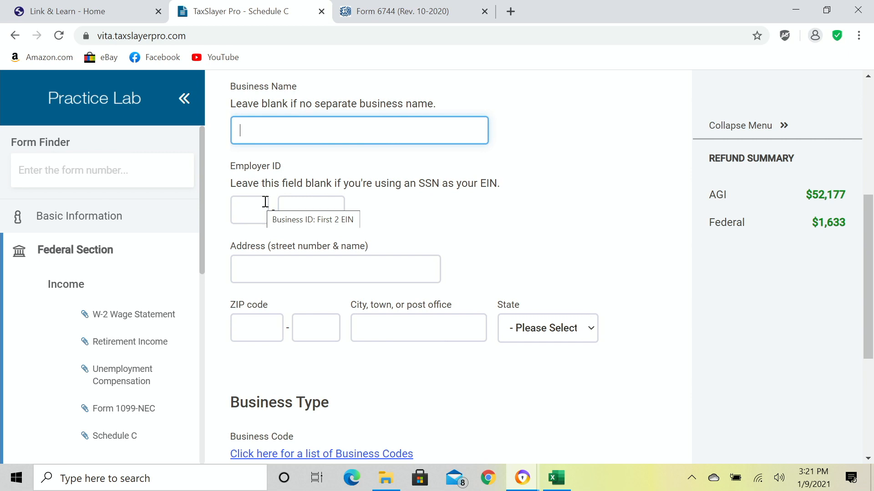
{"action": "scroll", "coordinate": [427, 254], "scroll_direction": "down", "scroll_amount": 1}
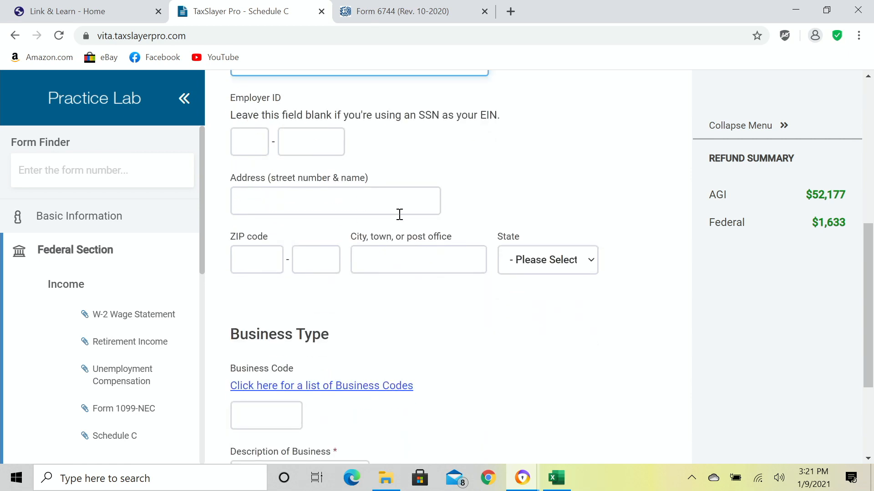
{"action": "left_click", "coordinate": [395, 202]}
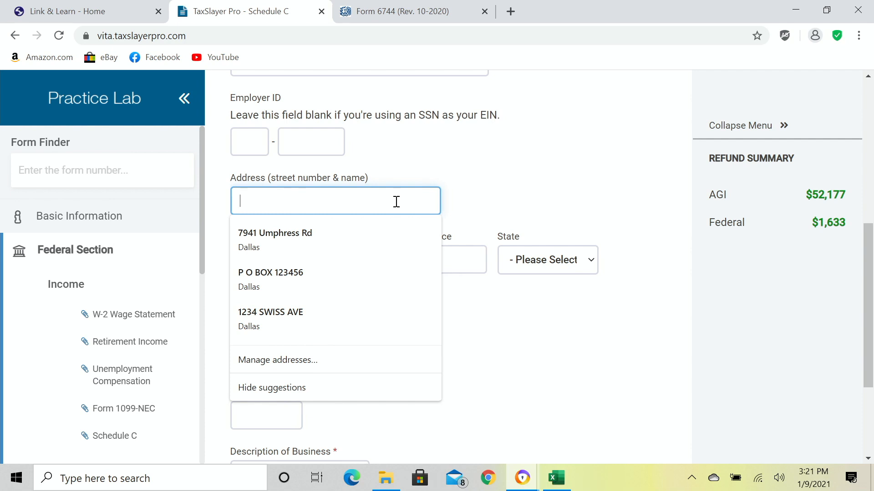
{"action": "type", "text": "15"}
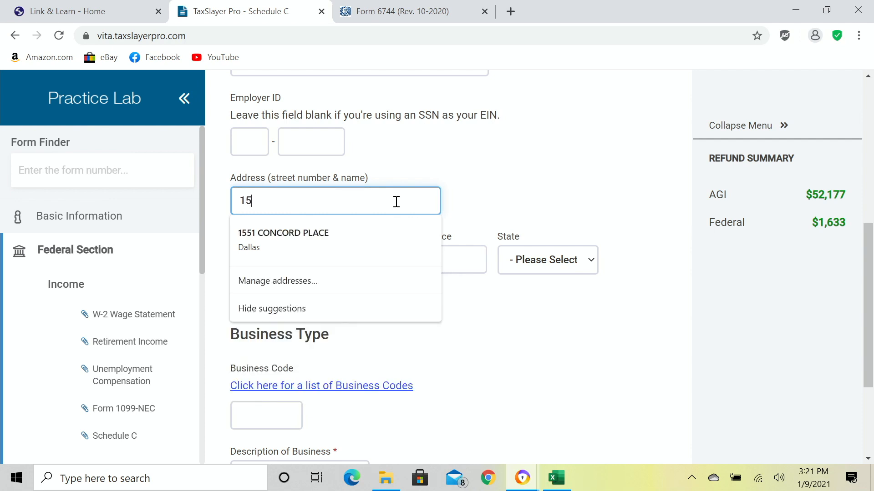
{"action": "type", "text": "51 CONO"}
{"action": "key", "text": "BackSpace"}
{"action": "type", "text": "CORD "}
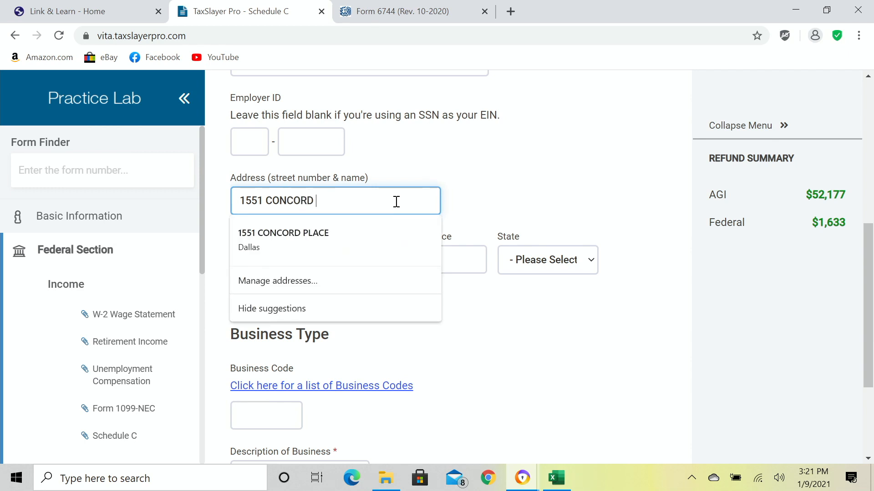
{"action": "type", "text": "CIRCLE"}
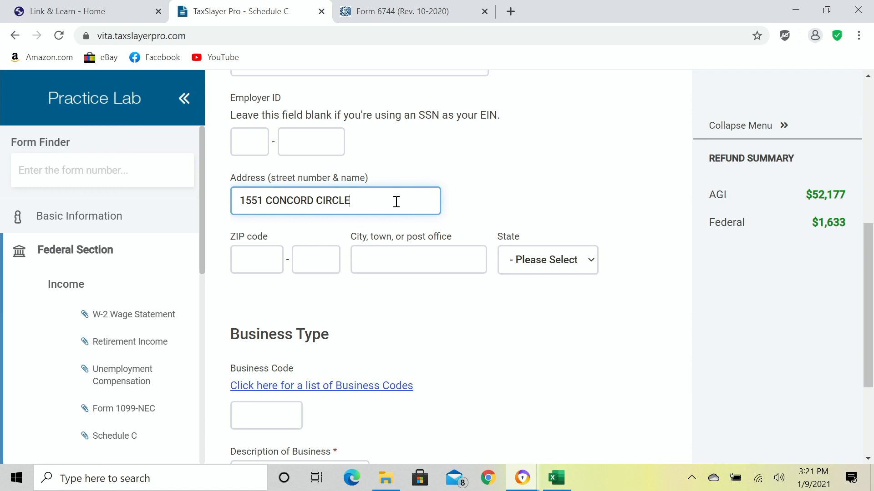
{"action": "type", "text": "75211"}
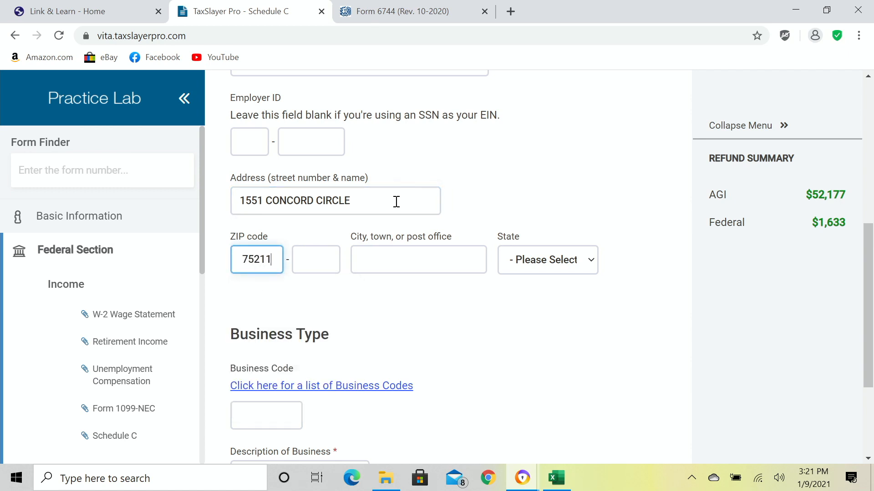
{"action": "key", "text": "Tab"}
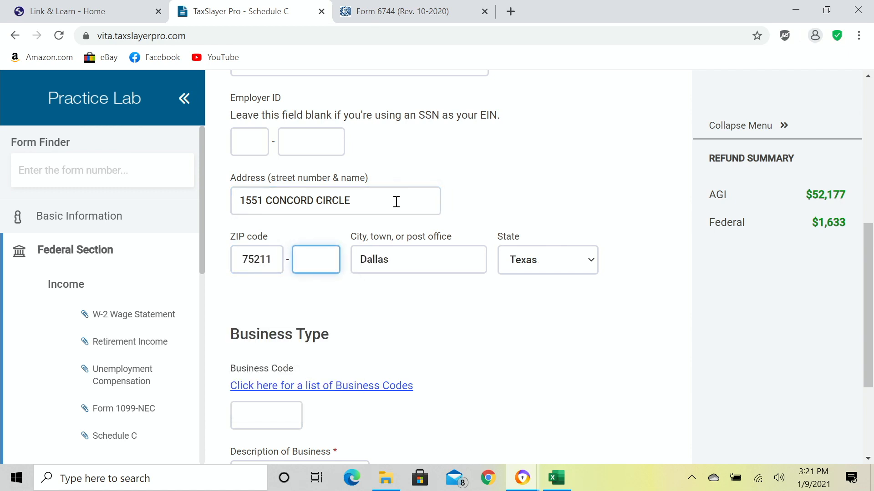
Enter business code 561730 (Landscaping) and save the Schedule C business information.
{"action": "scroll", "coordinate": [362, 310], "scroll_direction": "down", "scroll_amount": 1}
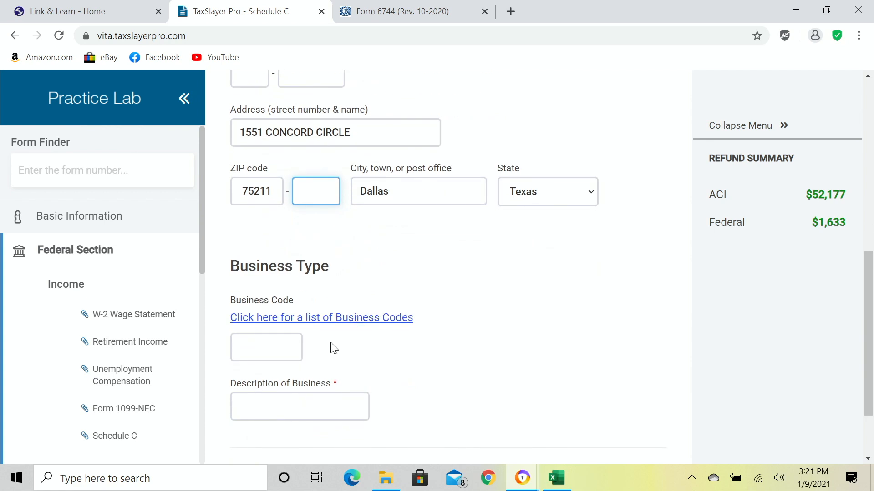
{"action": "left_click", "coordinate": [274, 341]}
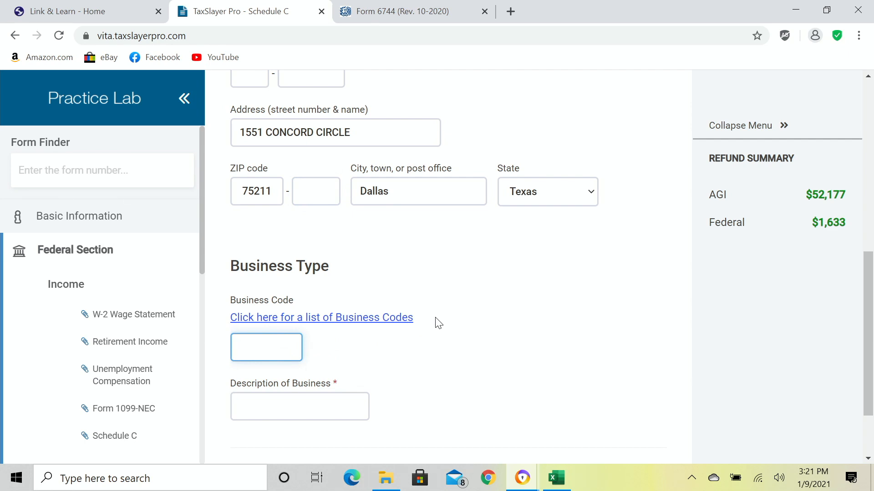
{"action": "type", "text": "561730"}
{"action": "key", "text": "Tab"}
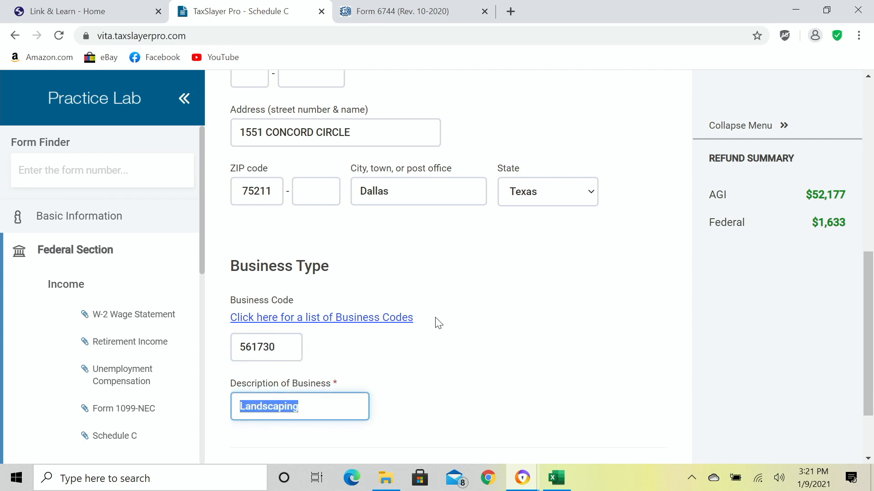
{"action": "scroll", "coordinate": [483, 362], "scroll_direction": "down", "scroll_amount": 1}
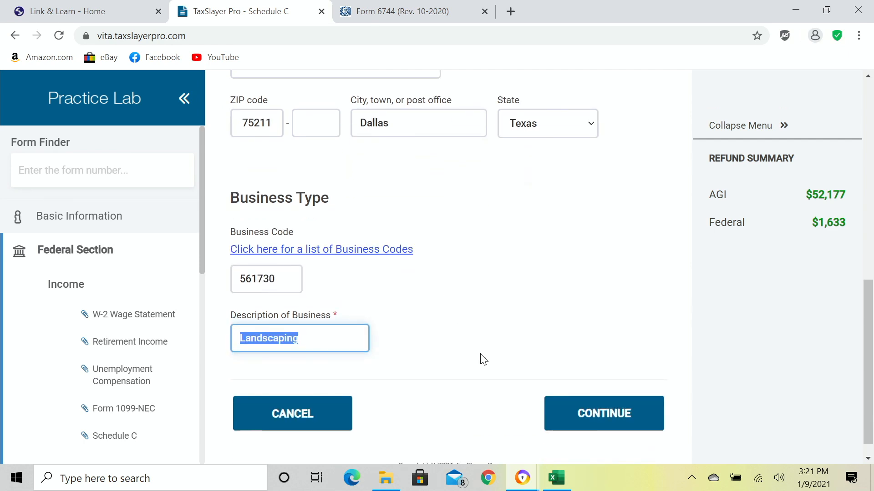
{"action": "left_click", "coordinate": [597, 411]}
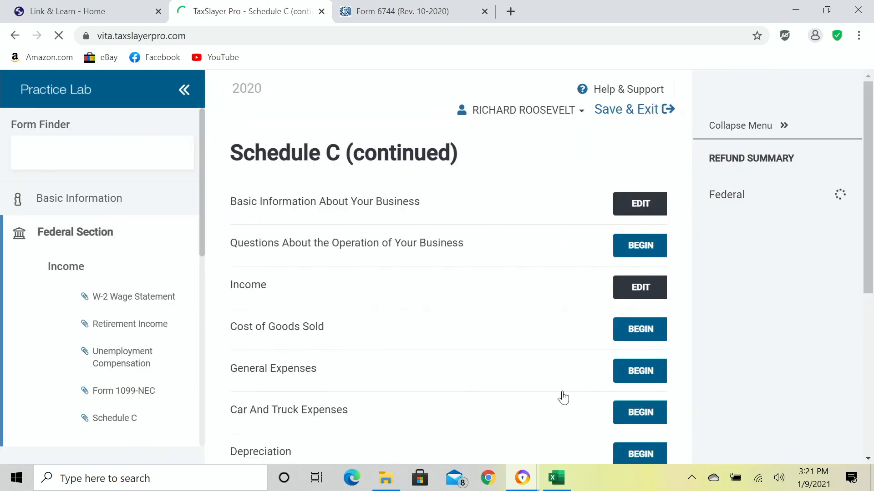
Answer the business operation questions with Cash accounting and first Schedule C filed, then save.
{"action": "scroll", "coordinate": [501, 315], "scroll_direction": "down", "scroll_amount": 1}
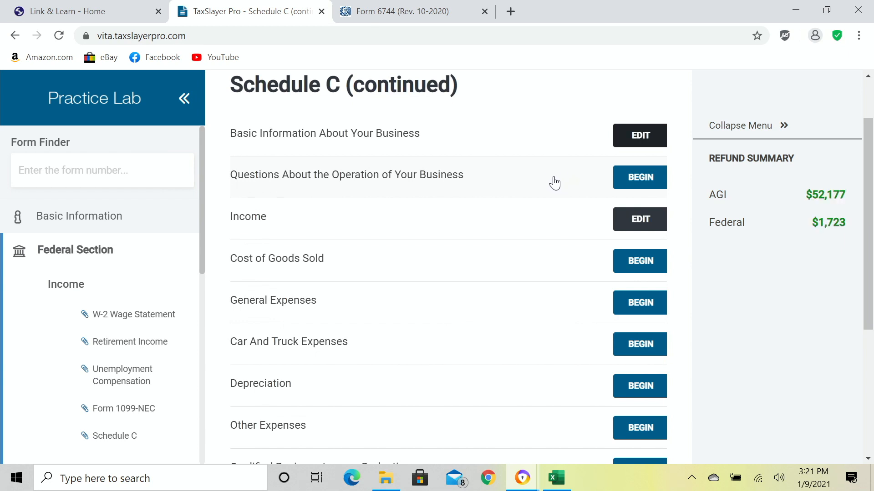
{"action": "left_click", "coordinate": [631, 186]}
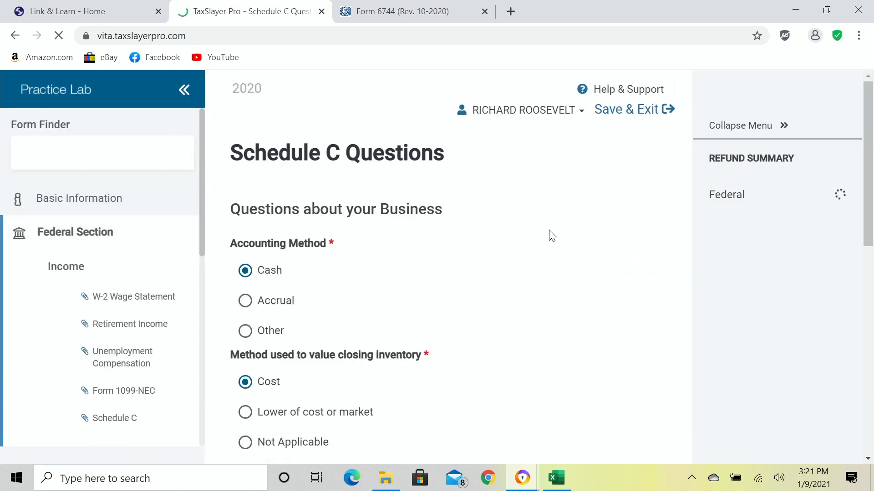
{"action": "scroll", "coordinate": [546, 248], "scroll_direction": "down", "scroll_amount": 2}
{"action": "left_click", "coordinate": [293, 208]}
{"action": "scroll", "coordinate": [515, 266], "scroll_direction": "down", "scroll_amount": 3}
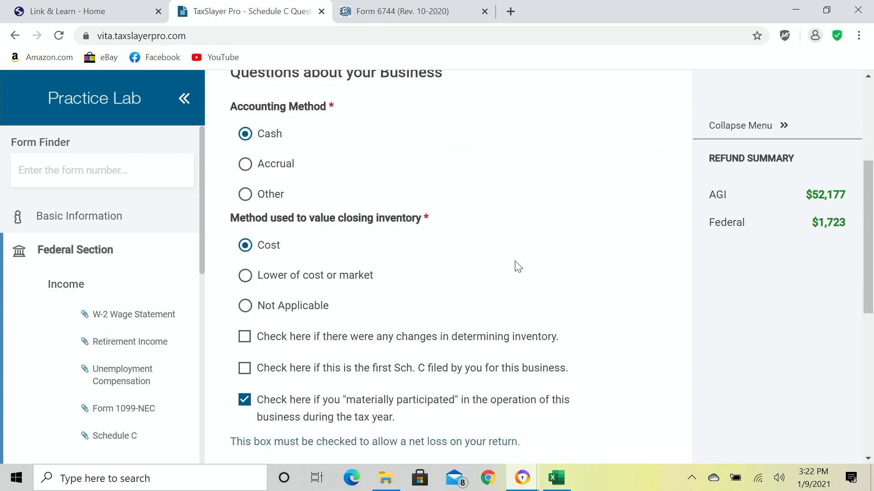
{"action": "scroll", "coordinate": [514, 265], "scroll_direction": "down", "scroll_amount": 1}
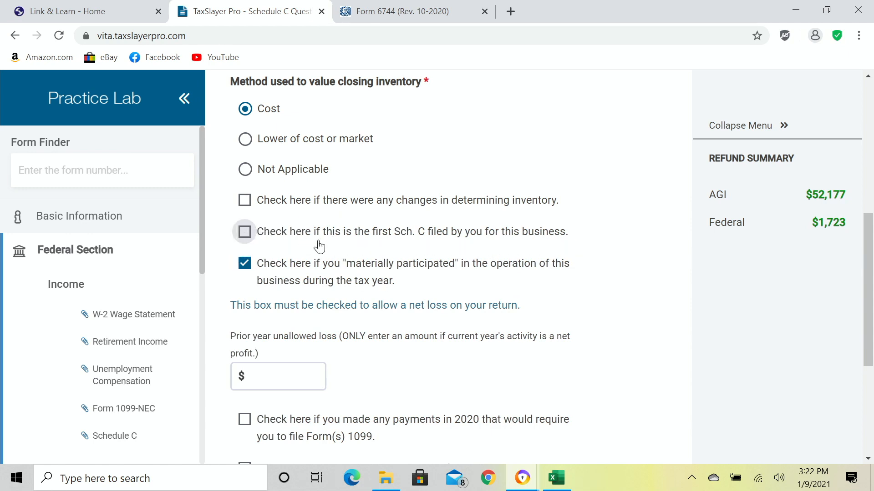
{"action": "left_click", "coordinate": [244, 233]}
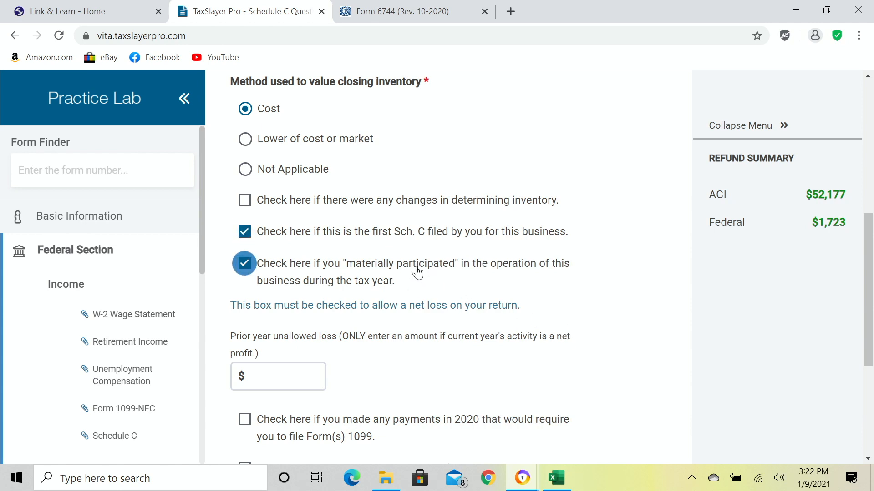
{"action": "scroll", "coordinate": [517, 303], "scroll_direction": "down", "scroll_amount": 1}
{"action": "scroll", "coordinate": [630, 326], "scroll_direction": "down", "scroll_amount": 1}
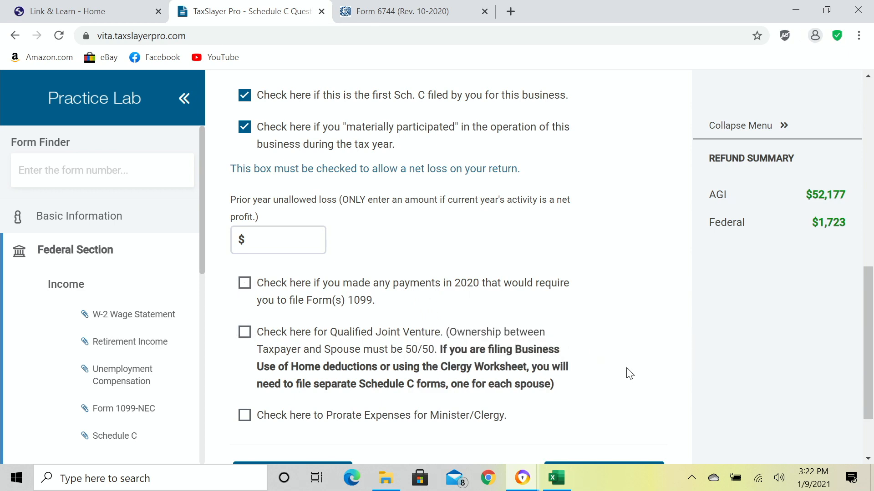
{"action": "scroll", "coordinate": [559, 364], "scroll_direction": "down", "scroll_amount": 1}
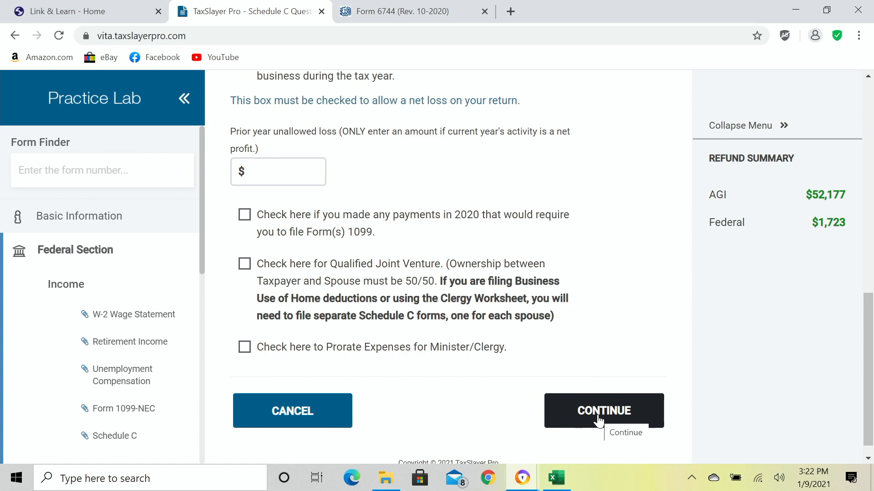
{"action": "left_click", "coordinate": [598, 419]}
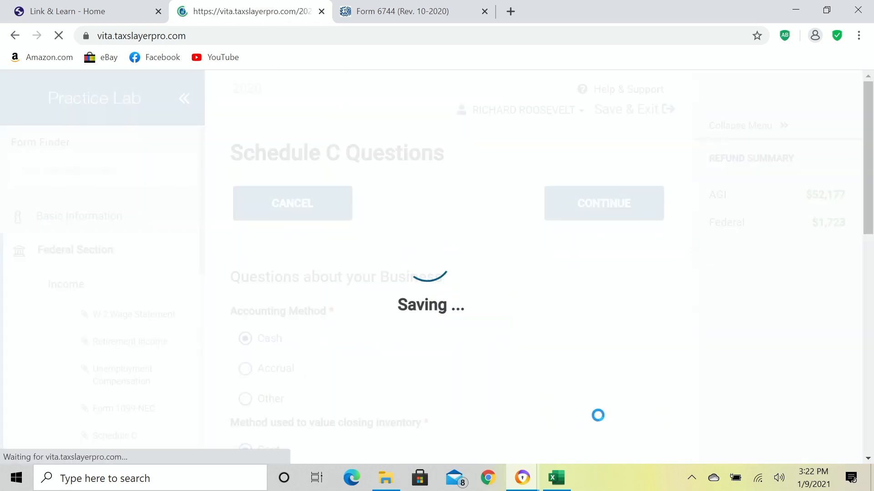
Edit Schedule C Income to view the $4,010.00 carried from Form 1099-NEC.
{"action": "scroll", "coordinate": [533, 390], "scroll_direction": "down", "scroll_amount": 2}
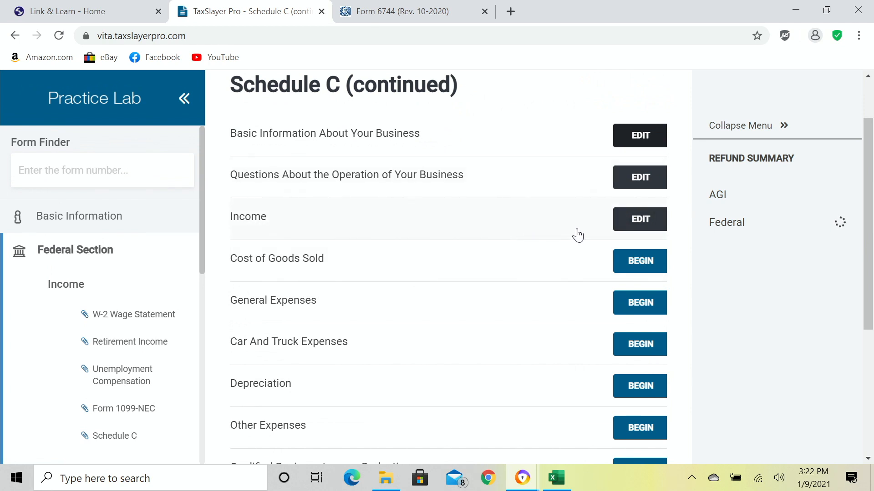
{"action": "left_click", "coordinate": [635, 227]}
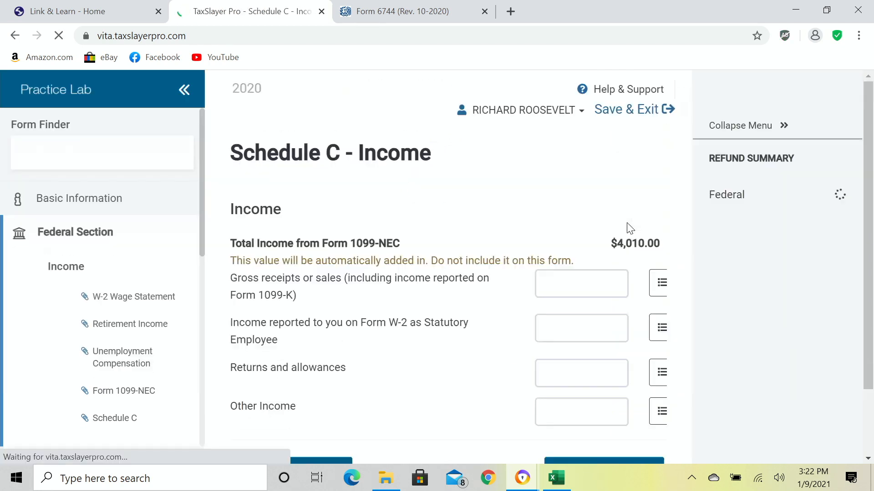
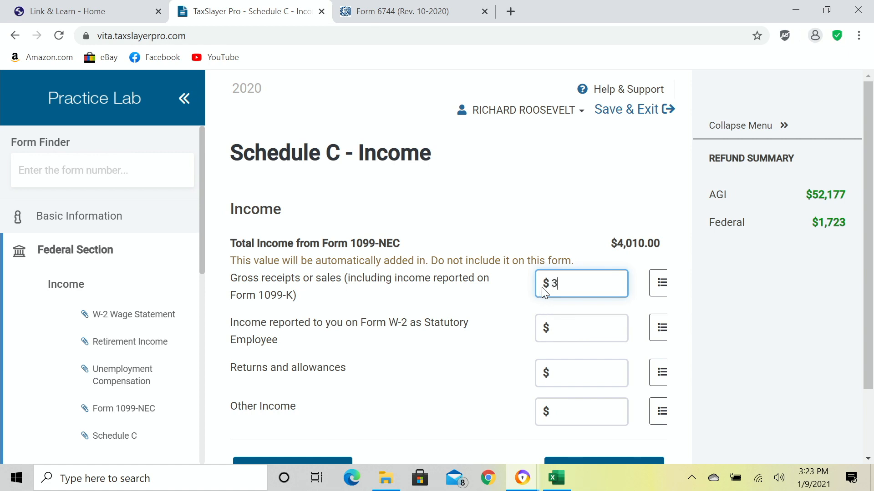
Confirm $325 as gross receipts or sales and scroll down the Income page.
{"action": "key", "text": "Tab"}
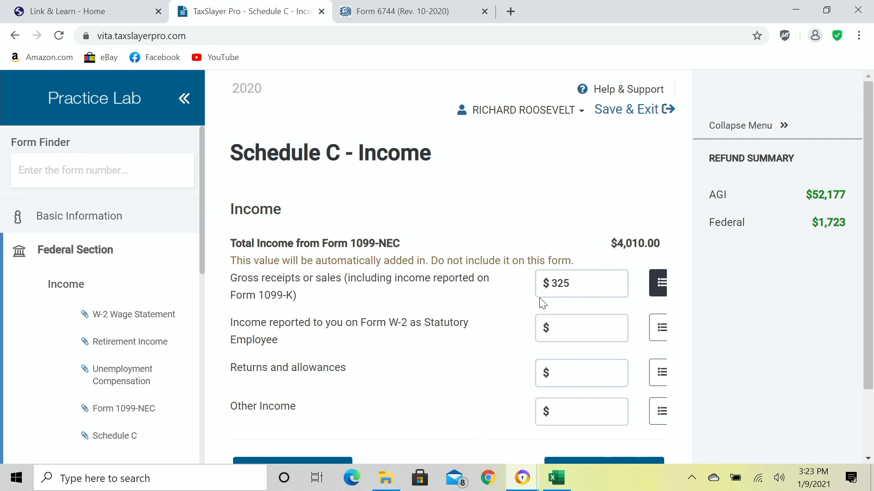
{"action": "scroll", "coordinate": [509, 336], "scroll_direction": "down", "scroll_amount": 1}
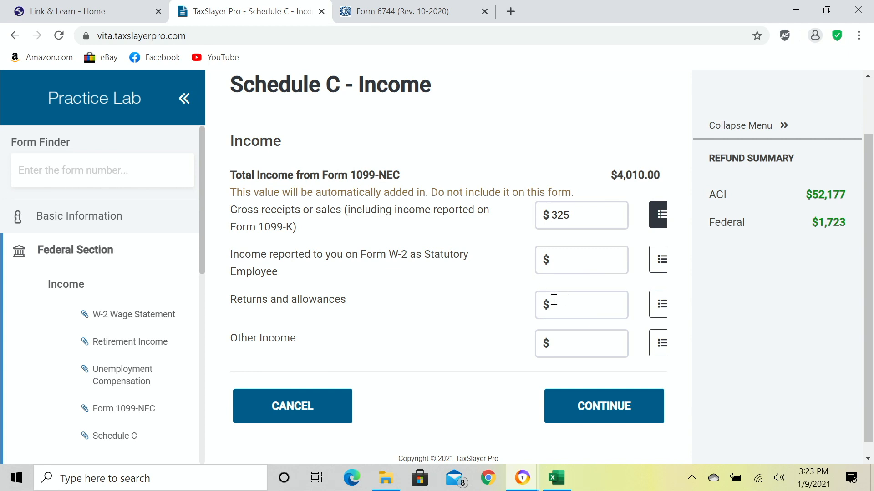
Save the $325 Schedule C income and begin the General Expenses section.
{"action": "left_click", "coordinate": [606, 408]}
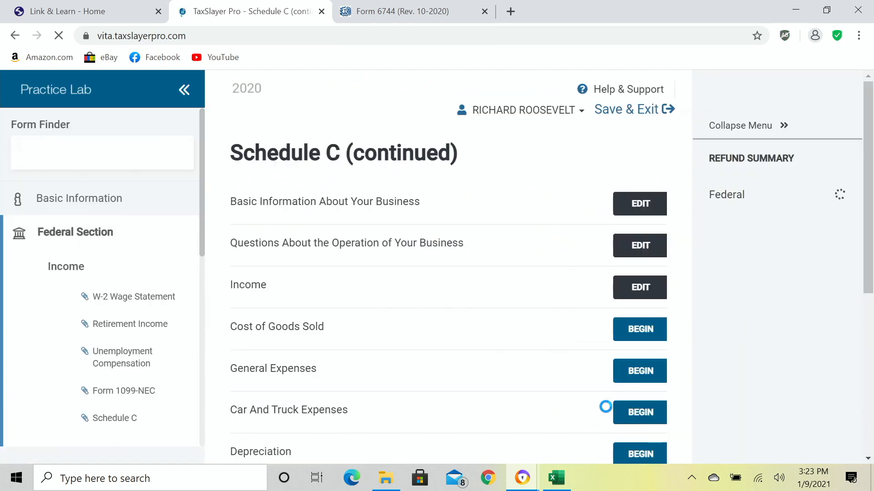
{"action": "scroll", "coordinate": [544, 361], "scroll_direction": "down", "scroll_amount": 2}
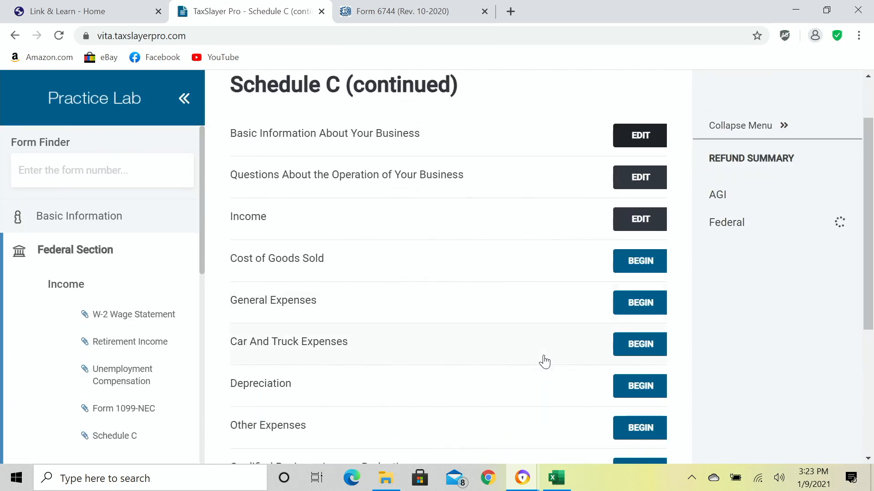
{"action": "scroll", "coordinate": [545, 362], "scroll_direction": "down", "scroll_amount": 2}
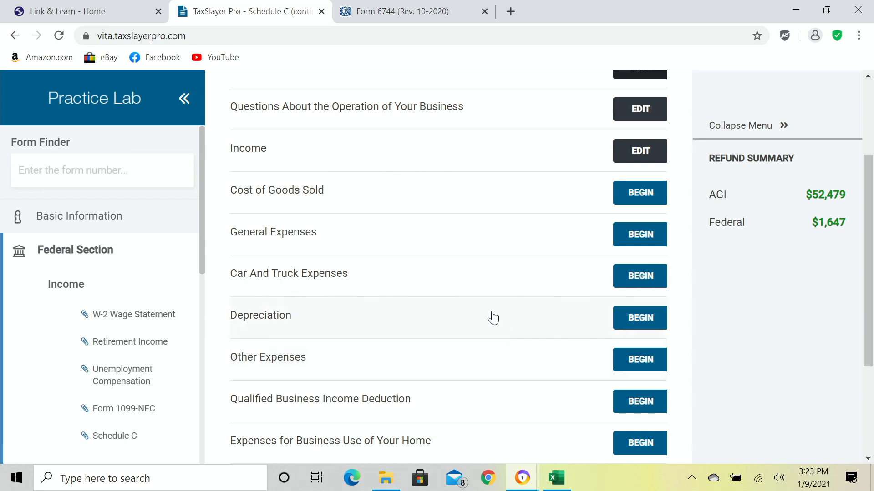
{"action": "left_click", "coordinate": [633, 243]}
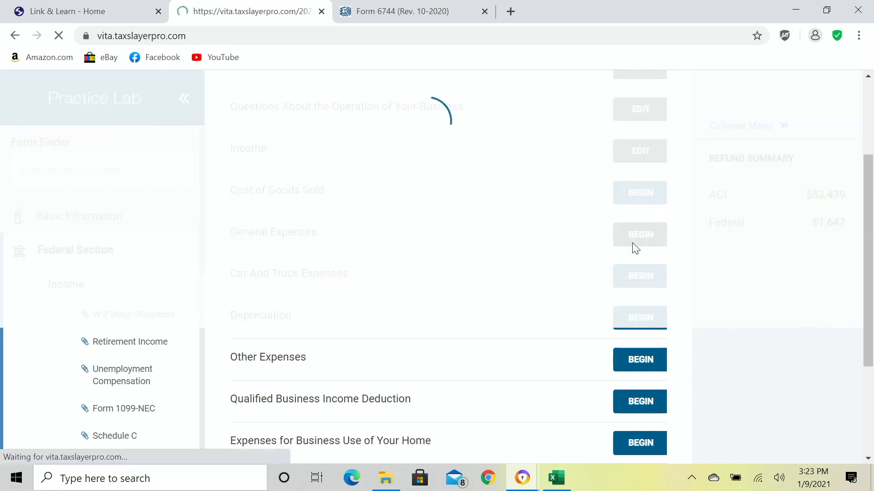
Enter $15 as the Advertising expense.
{"action": "scroll", "coordinate": [409, 243], "scroll_direction": "down", "scroll_amount": 2}
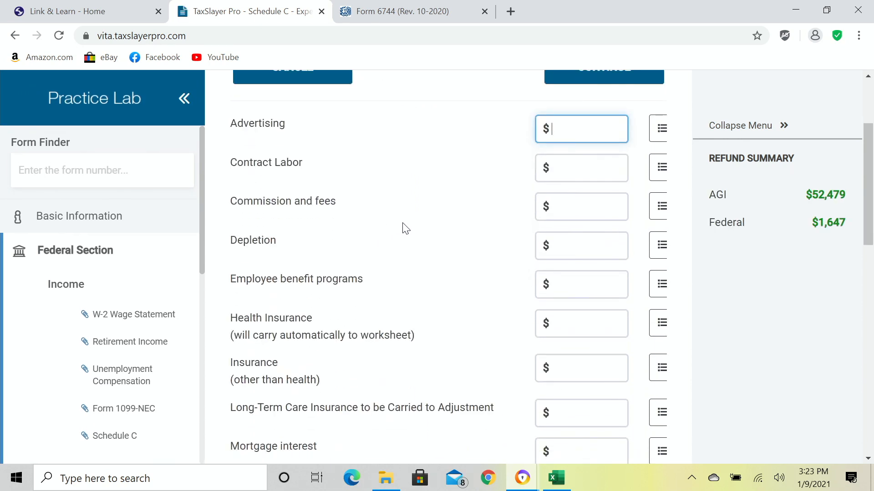
{"action": "scroll", "coordinate": [405, 229], "scroll_direction": "down", "scroll_amount": 3}
{"action": "scroll", "coordinate": [405, 229], "scroll_direction": "down", "scroll_amount": 5}
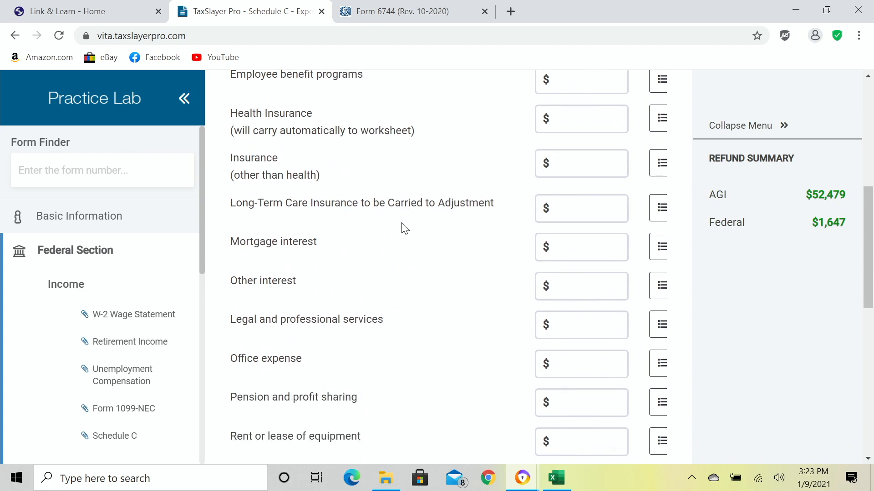
{"action": "scroll", "coordinate": [390, 230], "scroll_direction": "down", "scroll_amount": 1}
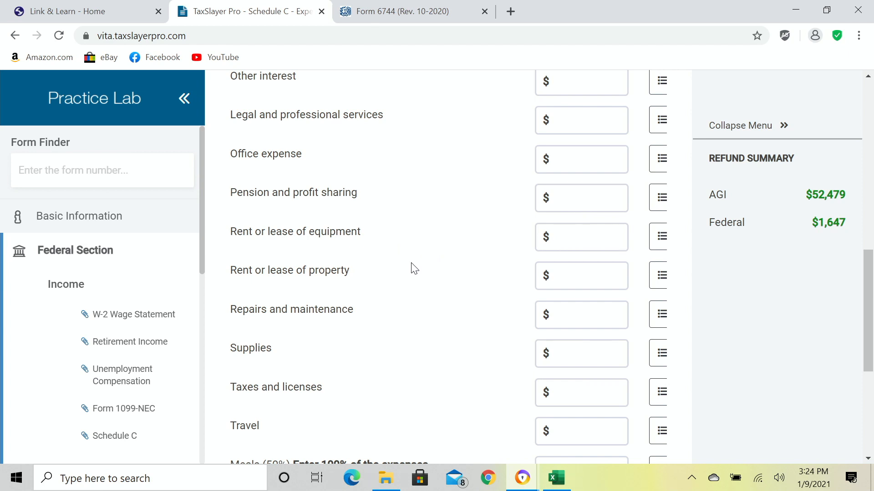
{"action": "scroll", "coordinate": [411, 267], "scroll_direction": "up", "scroll_amount": 3}
{"action": "scroll", "coordinate": [414, 267], "scroll_direction": "up", "scroll_amount": 7}
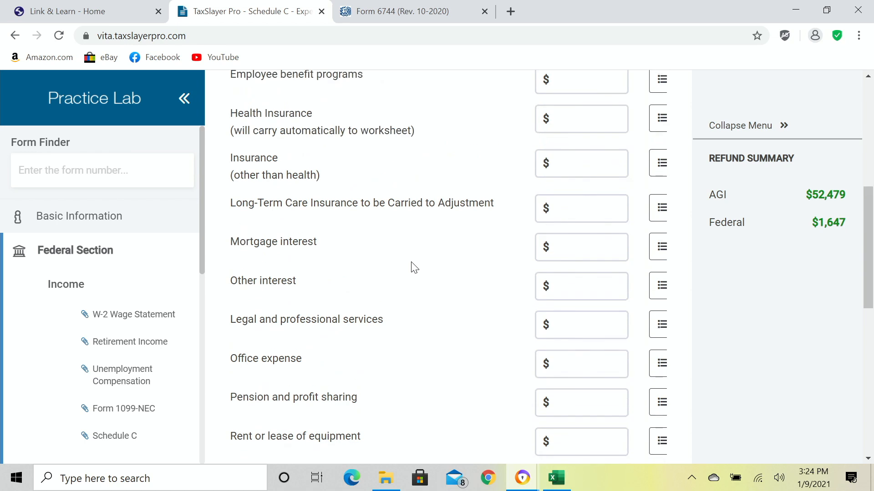
{"action": "scroll", "coordinate": [412, 264], "scroll_direction": "up", "scroll_amount": 2}
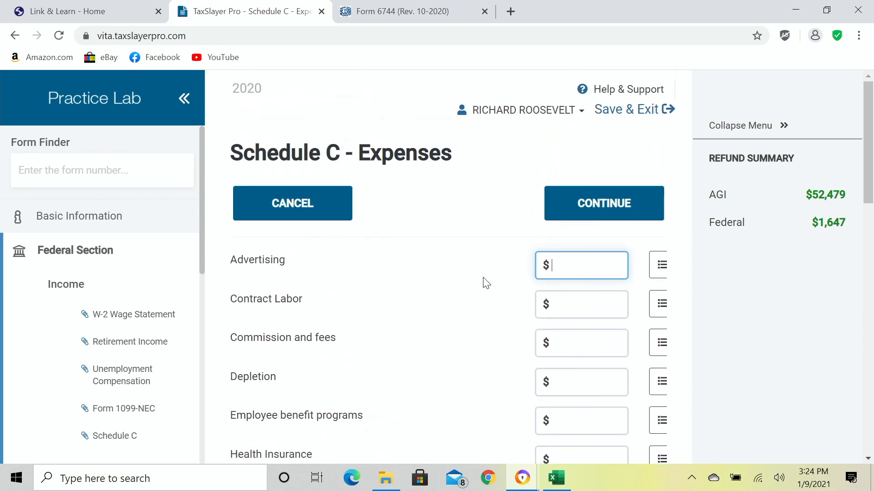
{"action": "left_click", "coordinate": [558, 265]}
{"action": "type", "text": "15"}
{"action": "key", "text": "Tab"}
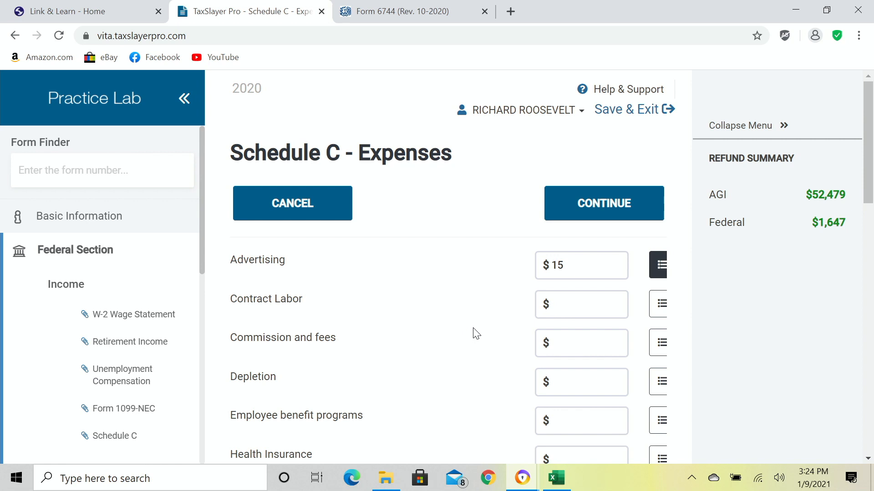
Enter $44 for Supplies and save the general expenses.
{"action": "scroll", "coordinate": [473, 335], "scroll_direction": "down", "scroll_amount": 3}
{"action": "scroll", "coordinate": [476, 330], "scroll_direction": "down", "scroll_amount": 8}
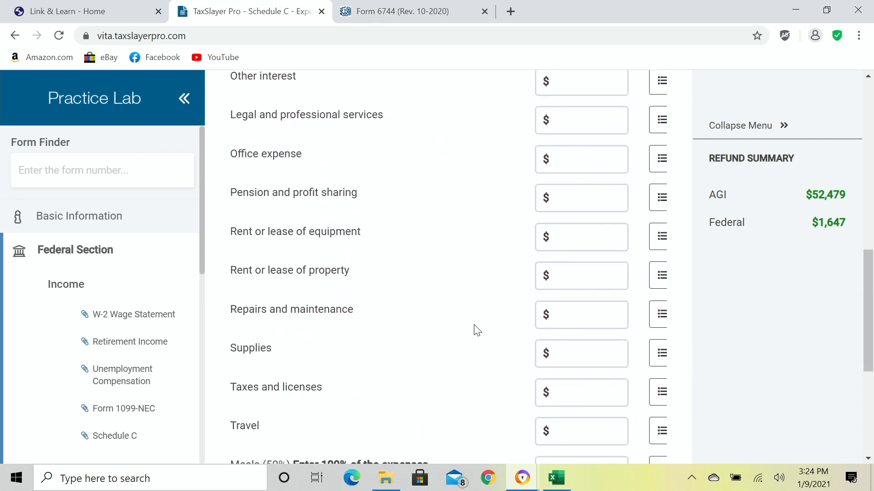
{"action": "scroll", "coordinate": [476, 330], "scroll_direction": "down", "scroll_amount": 1}
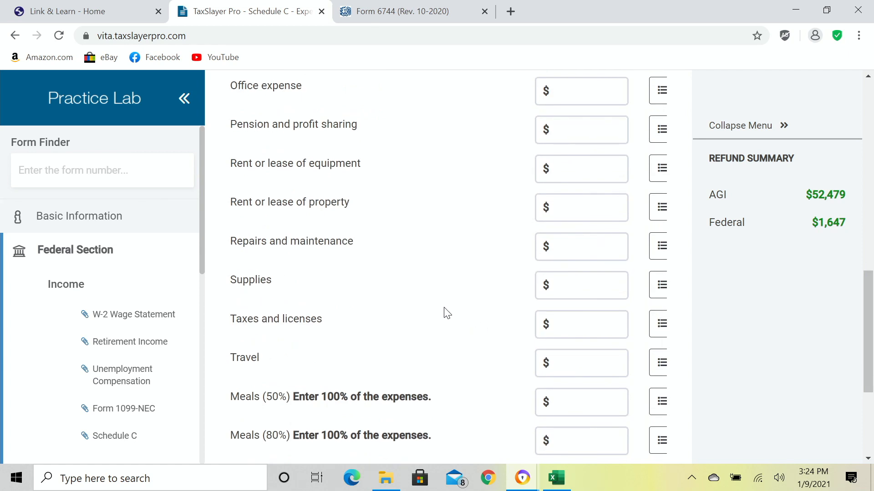
{"action": "left_click", "coordinate": [567, 286]}
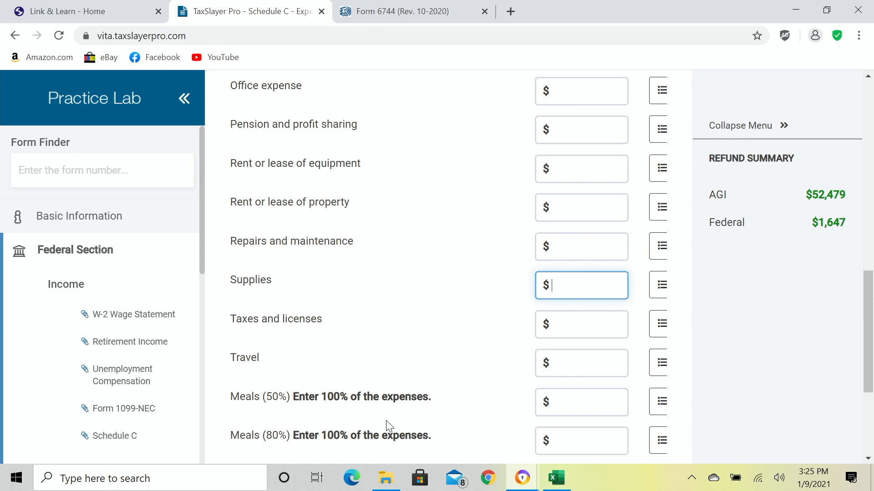
{"action": "type", "text": "44"}
{"action": "key", "text": "Tab"}
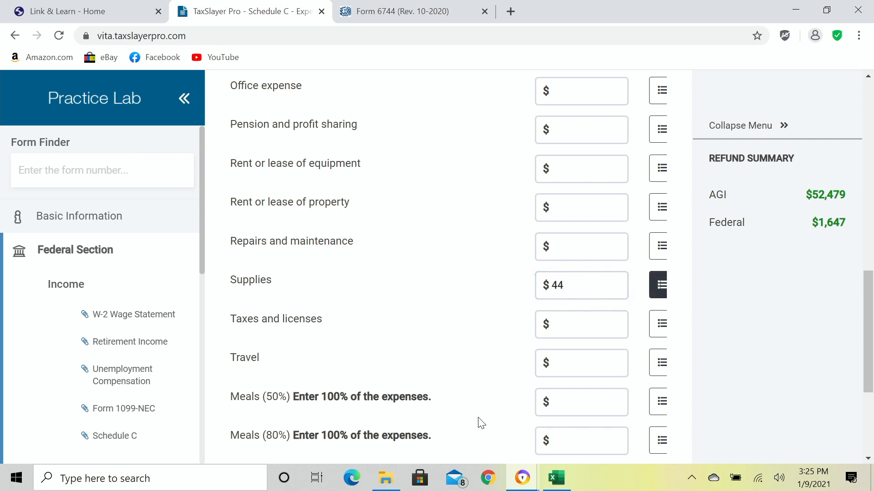
{"action": "scroll", "coordinate": [466, 405], "scroll_direction": "down", "scroll_amount": 4}
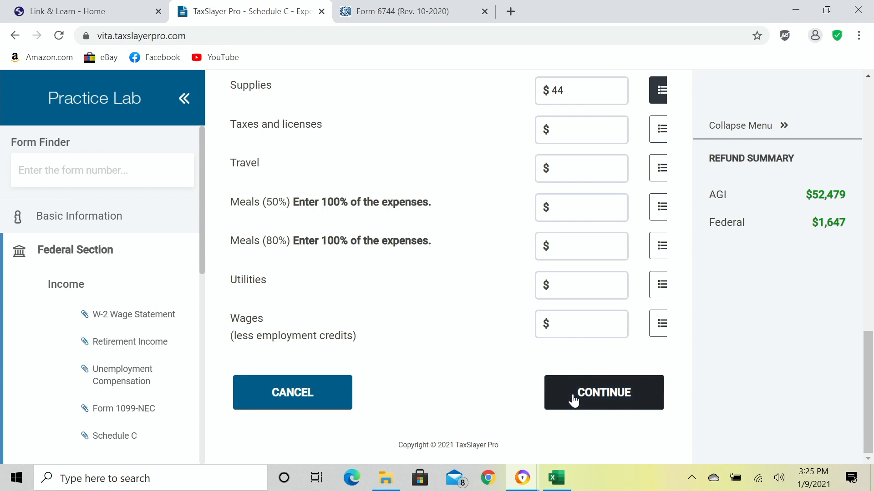
{"action": "left_click", "coordinate": [573, 400]}
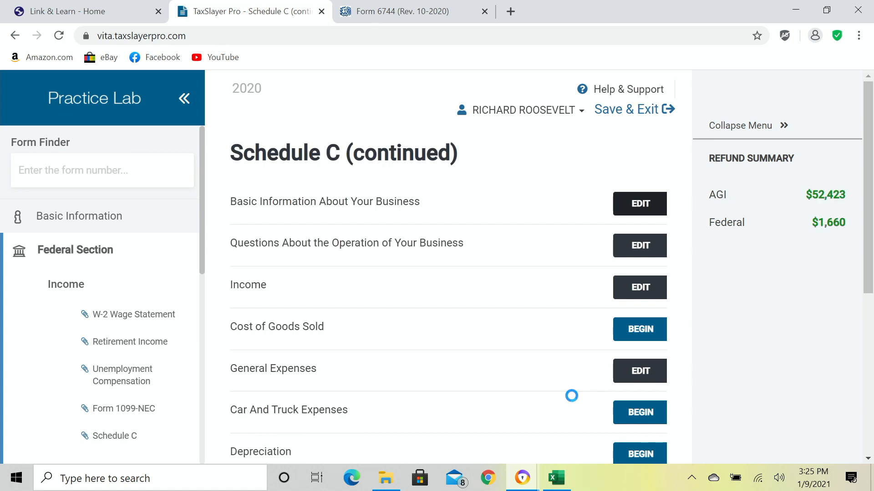
Scroll the Schedule C section list down to the Car And Truck Expenses row.
{"action": "scroll", "coordinate": [535, 380], "scroll_direction": "down", "scroll_amount": 3}
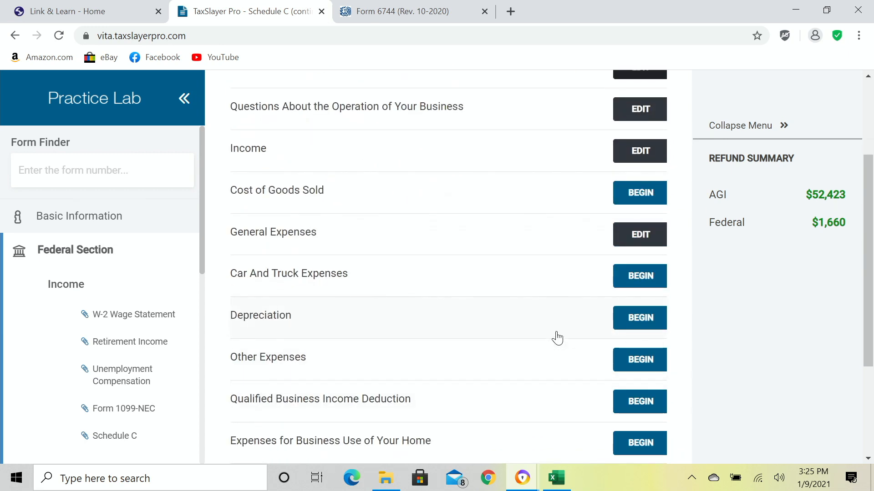
Add a vehicle described as PICK UP TRUCK, placed in service 3/15/2020.
{"action": "left_click", "coordinate": [637, 277]}
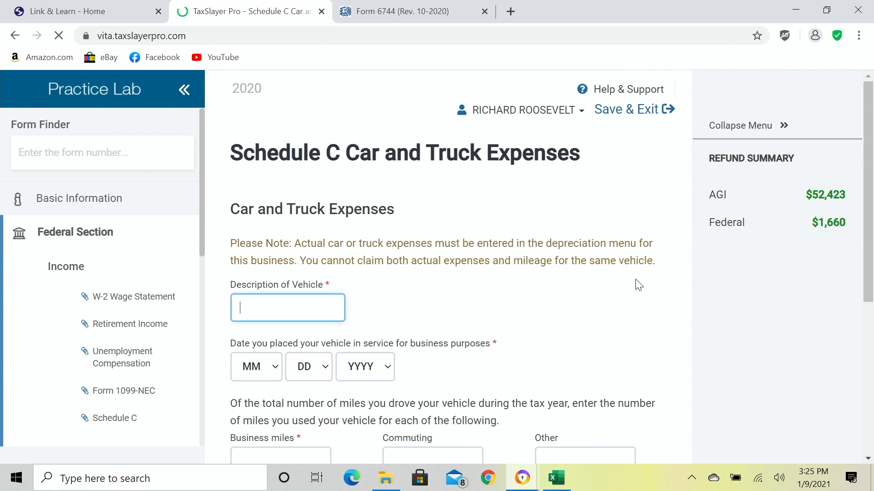
{"action": "scroll", "coordinate": [618, 289], "scroll_direction": "down", "scroll_amount": 3}
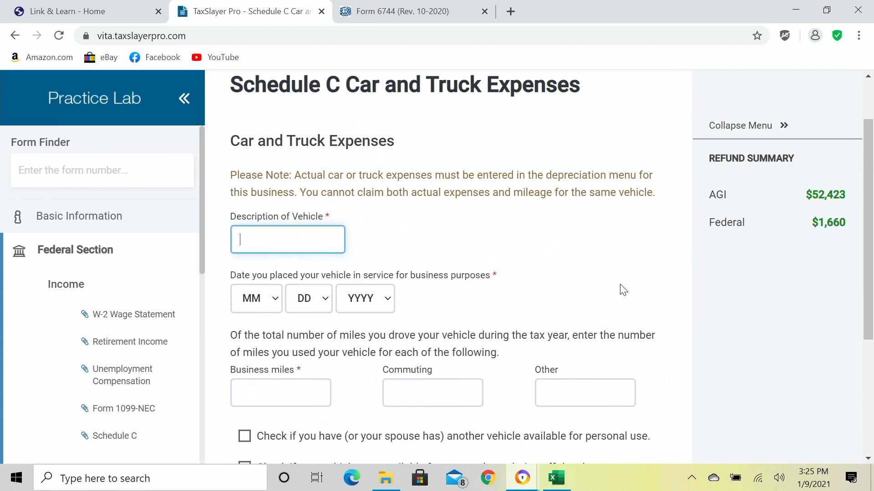
{"action": "scroll", "coordinate": [623, 289], "scroll_direction": "down", "scroll_amount": 2}
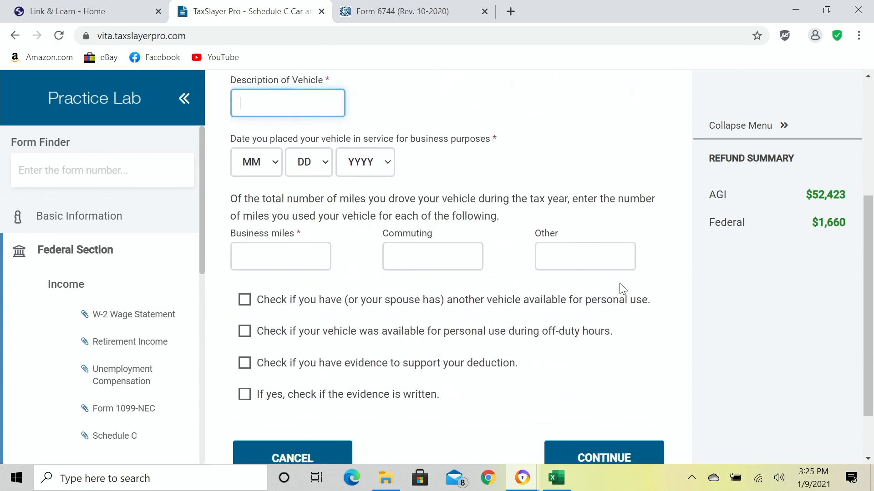
{"action": "scroll", "coordinate": [605, 291], "scroll_direction": "up", "scroll_amount": 2}
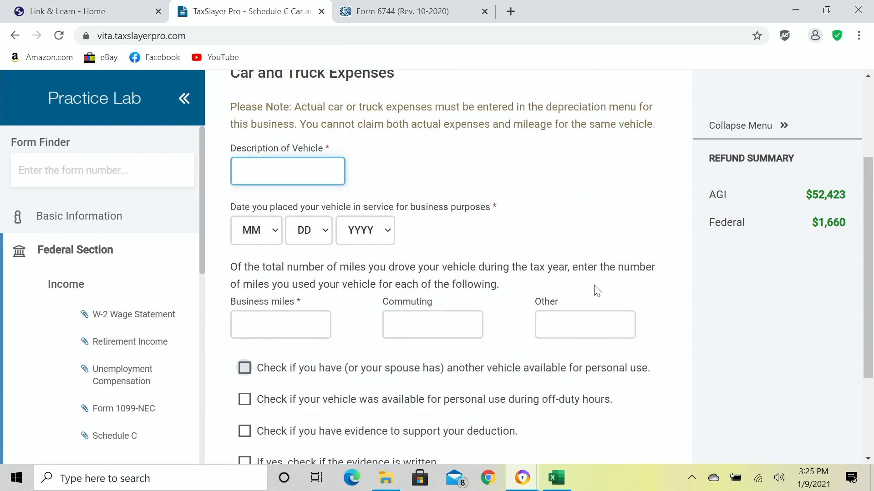
{"action": "type", "text": "PICK UP TRUCK"}
{"action": "key", "text": "Tab"}
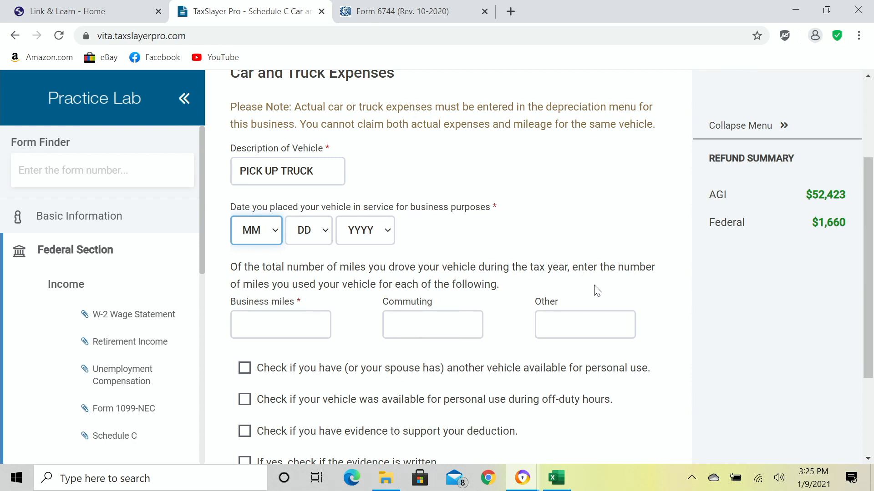
{"action": "type", "text": "3"}
{"action": "key", "text": "Tab"}
{"action": "type", "text": "15"}
{"action": "key", "text": "Tab"}
{"action": "type", "text": "2020"}
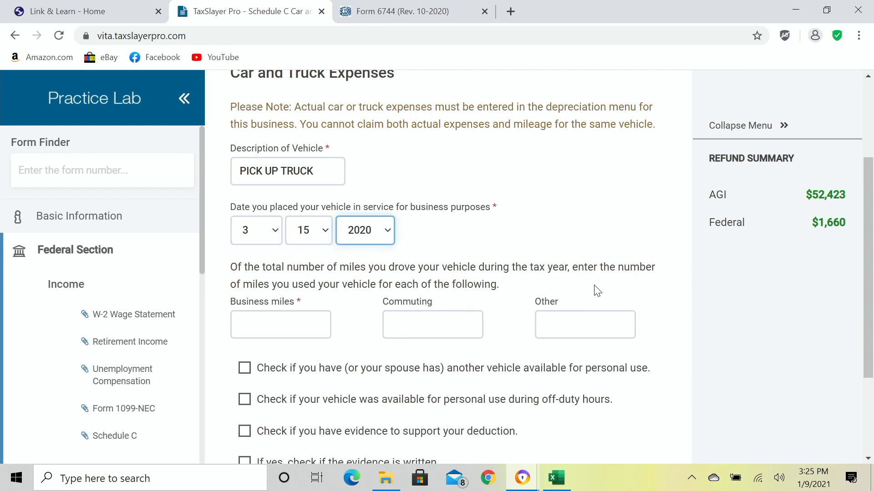
{"action": "key", "text": "Tab"}
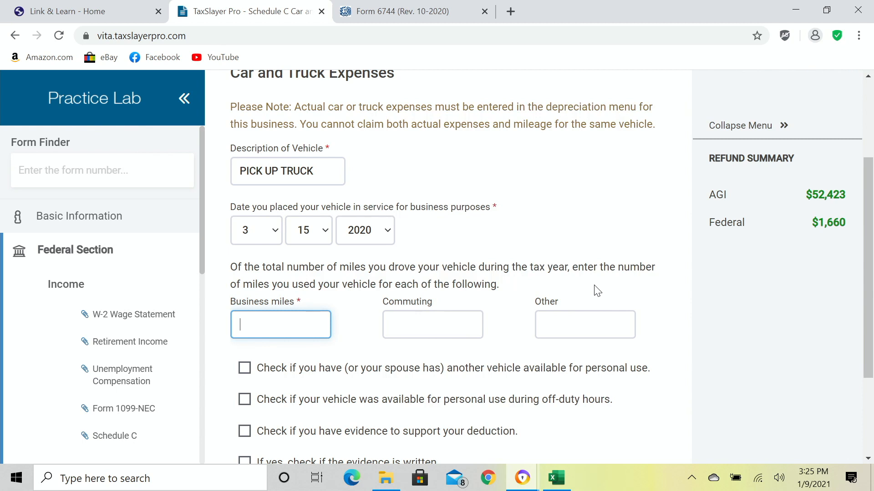
Enter 620 commuting miles and 312 business miles for the pickup truck.
{"action": "scroll", "coordinate": [597, 291], "scroll_direction": "down", "scroll_amount": 3}
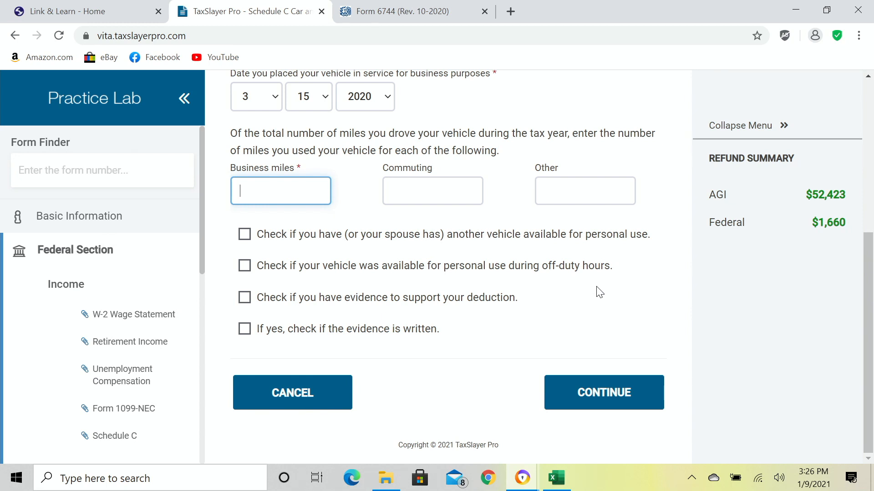
{"action": "left_click", "coordinate": [451, 186]}
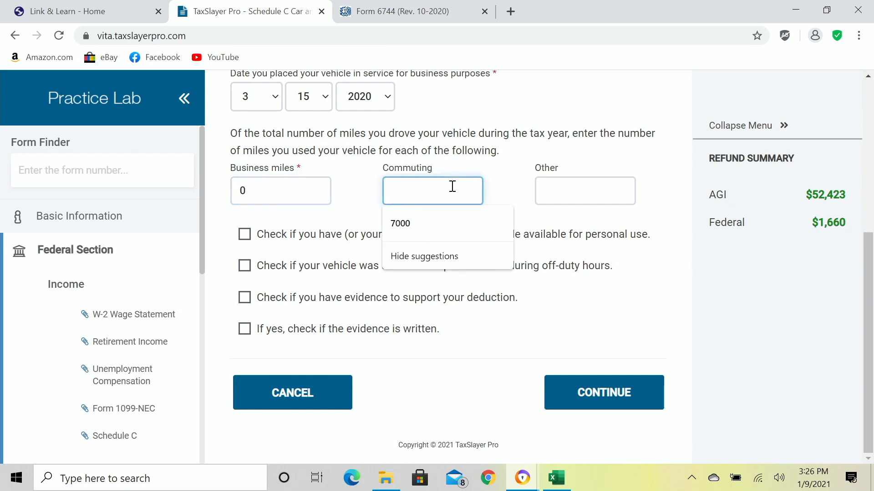
{"action": "type", "text": "620"}
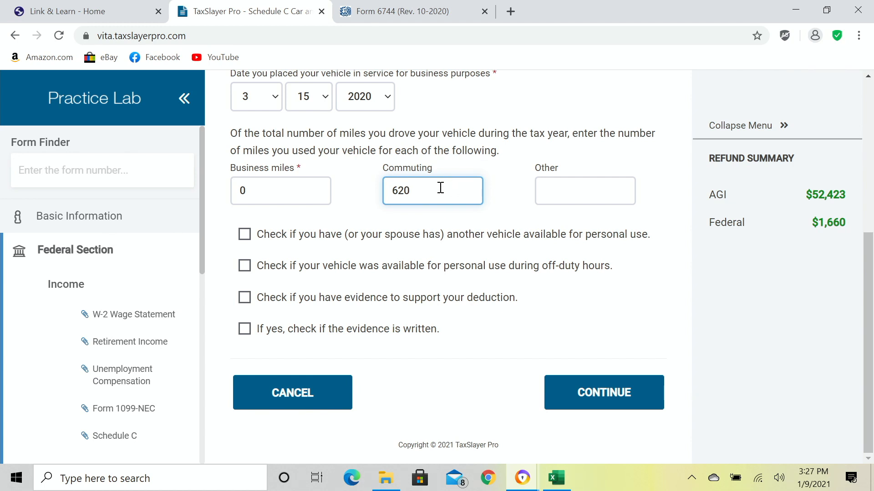
{"action": "left_click", "coordinate": [293, 190]}
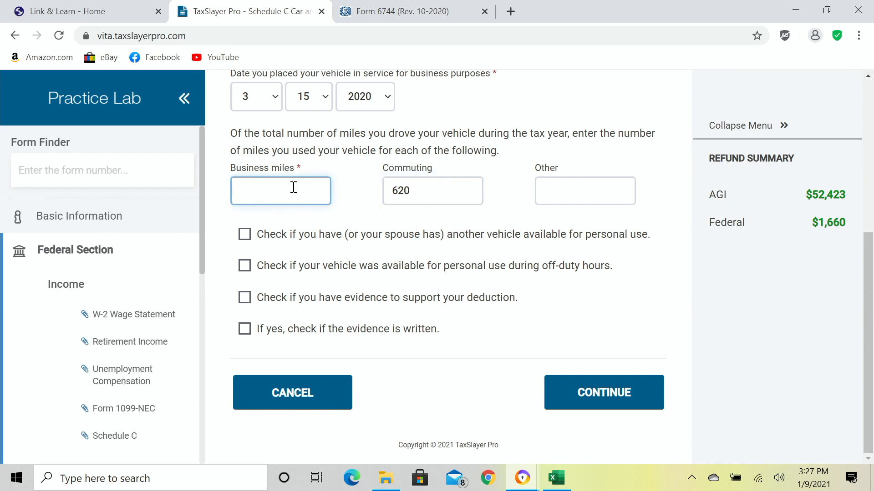
{"action": "type", "text": "312"}
{"action": "key", "text": "Tab"}
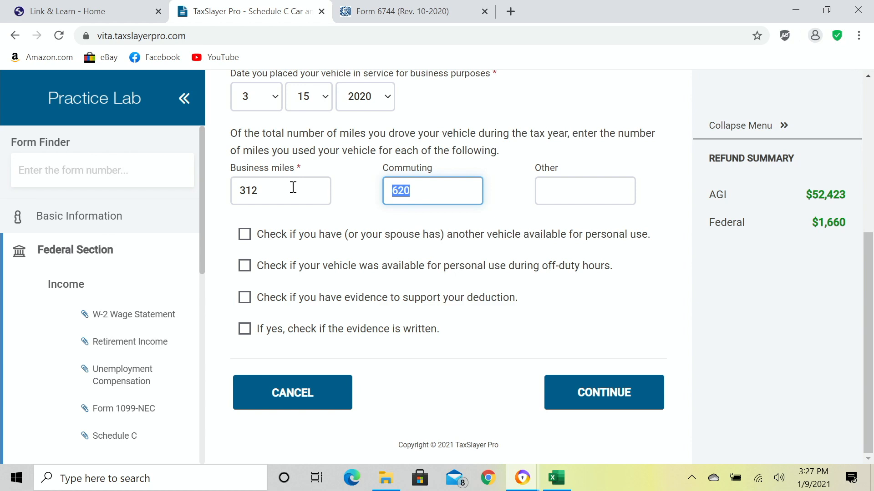
{"action": "left_click", "coordinate": [550, 193]}
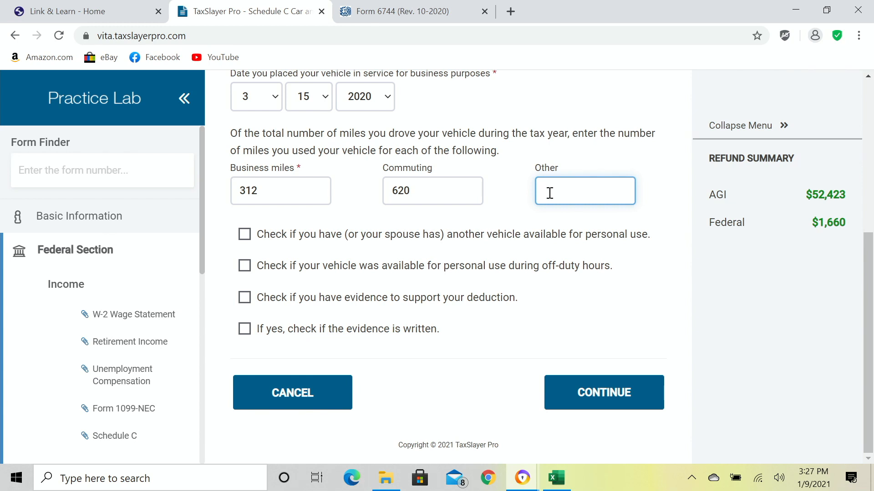
Enter 8611 other miles, confirm off-duty use and written evidence, and save the truck.
{"action": "type", "text": "8611"}
{"action": "left_click", "coordinate": [245, 266]}
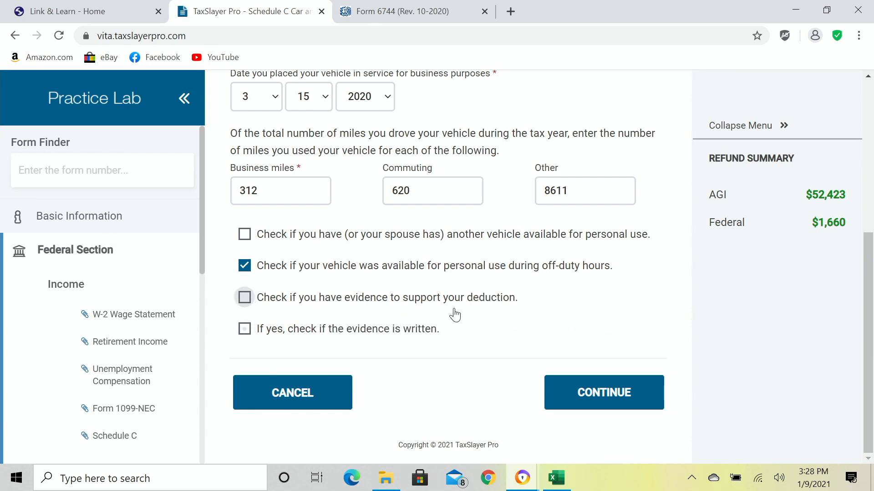
{"action": "left_click", "coordinate": [246, 301]}
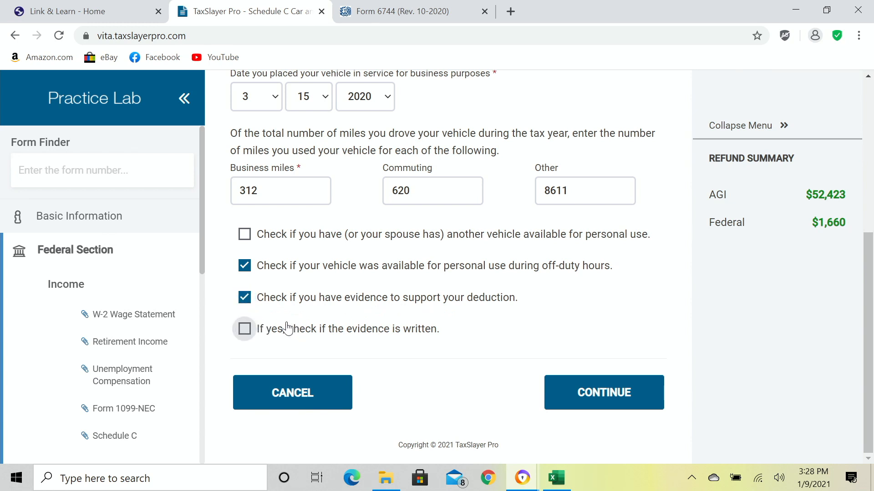
{"action": "left_click", "coordinate": [244, 329]}
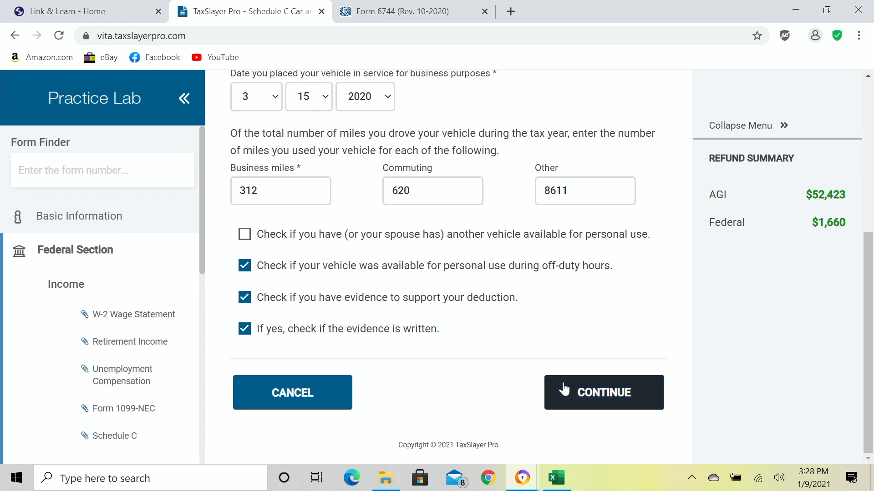
{"action": "left_click", "coordinate": [584, 397]}
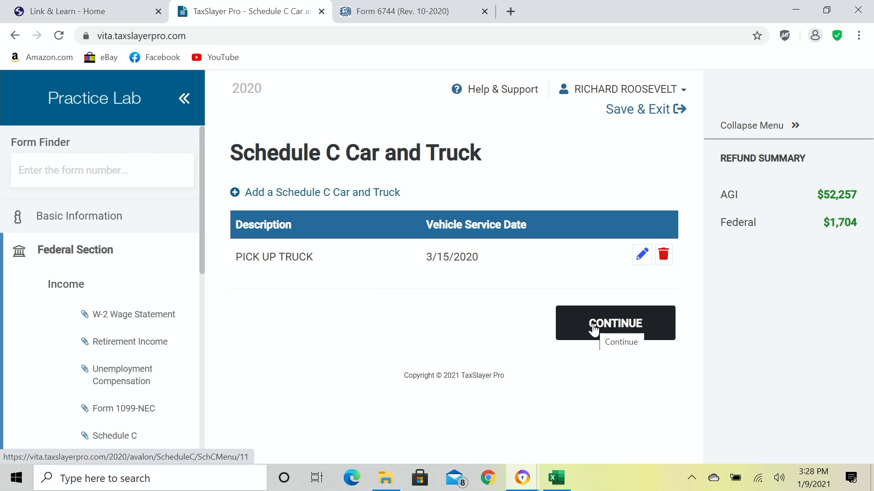
{"action": "left_click", "coordinate": [594, 330]}
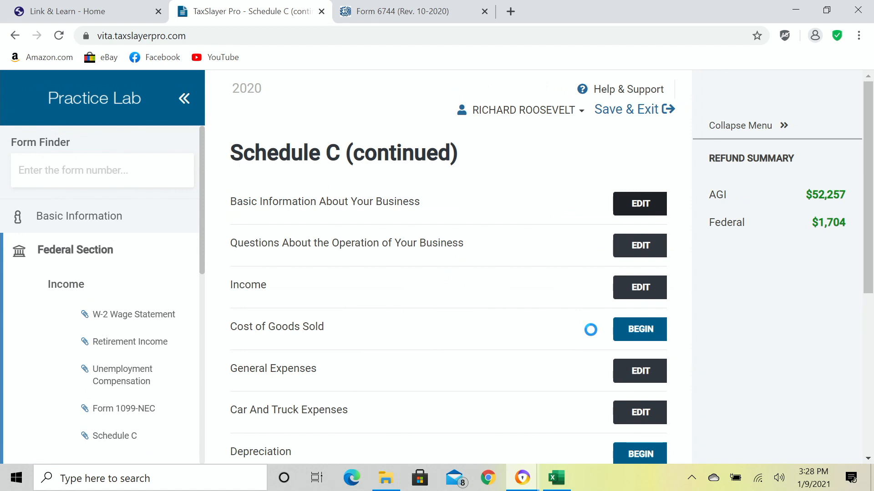
Scroll down the Schedule C section list, now showing Car and Truck Expenses completed.
{"action": "scroll", "coordinate": [548, 331], "scroll_direction": "down", "scroll_amount": 1}
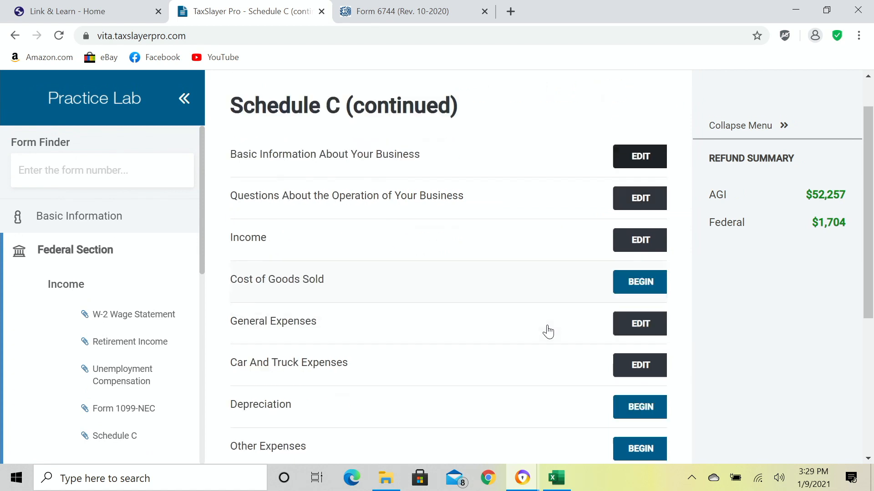
{"action": "scroll", "coordinate": [547, 332], "scroll_direction": "down", "scroll_amount": 2}
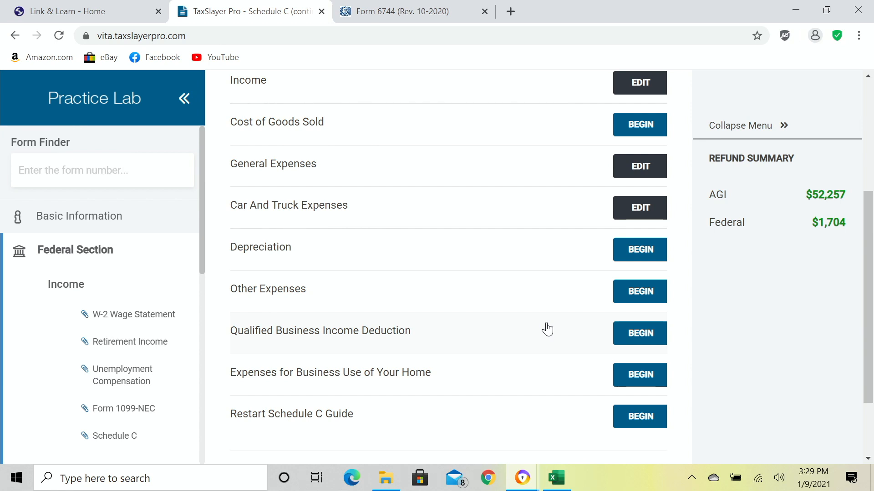
Record USED LAWNMOWER at $236.00 under Other Expenses and save it.
{"action": "left_click", "coordinate": [648, 294]}
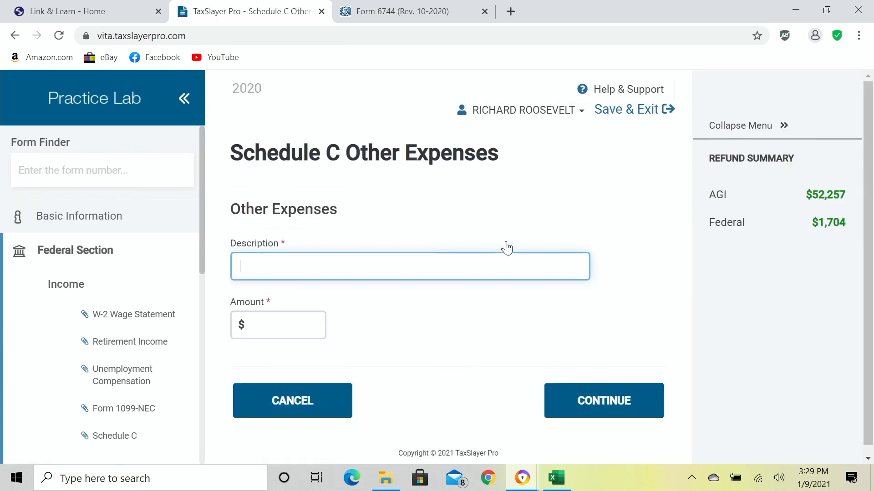
{"action": "type", "text": "USED LAWNM"}
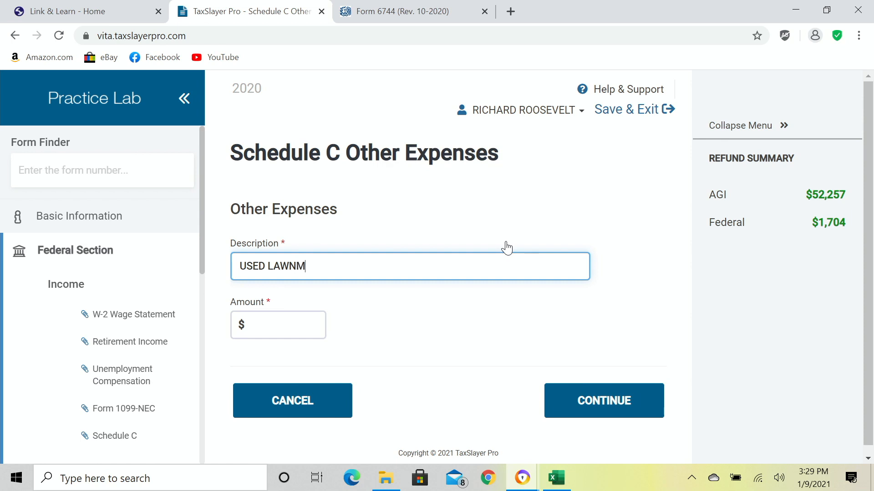
{"action": "type", "text": "OV"}
{"action": "key", "text": "BackSpace"}
{"action": "type", "text": "WER"}
{"action": "key", "text": "Tab"}
{"action": "type", "text": "236"}
{"action": "key", "text": "Tab"}
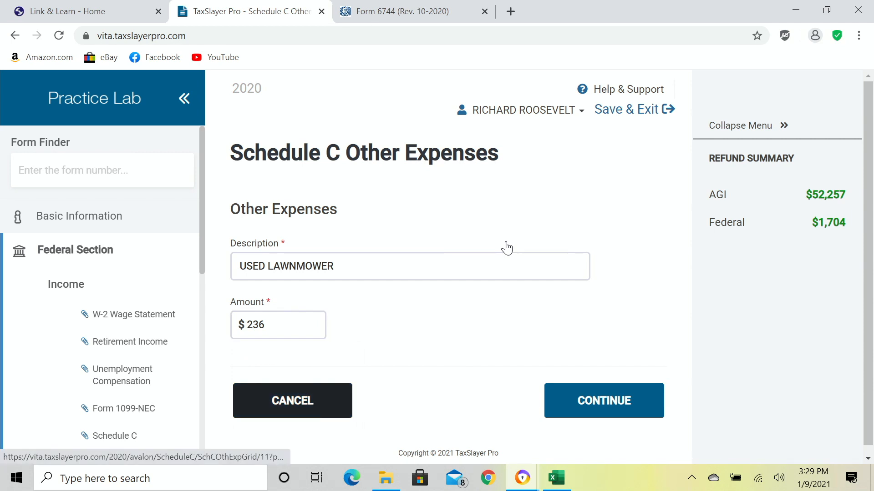
{"action": "left_click", "coordinate": [609, 402]}
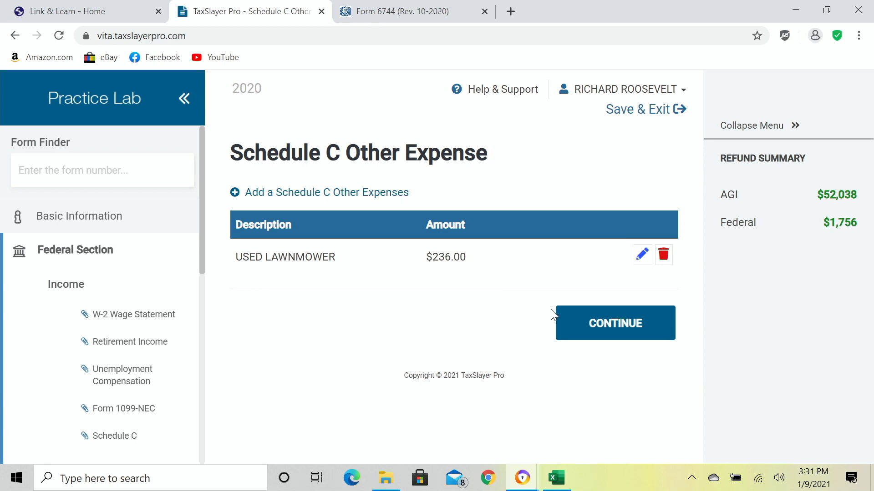
Finish Schedule C and pass the Form 1099-NEC summary to reach the Income menu.
{"action": "left_click", "coordinate": [599, 326]}
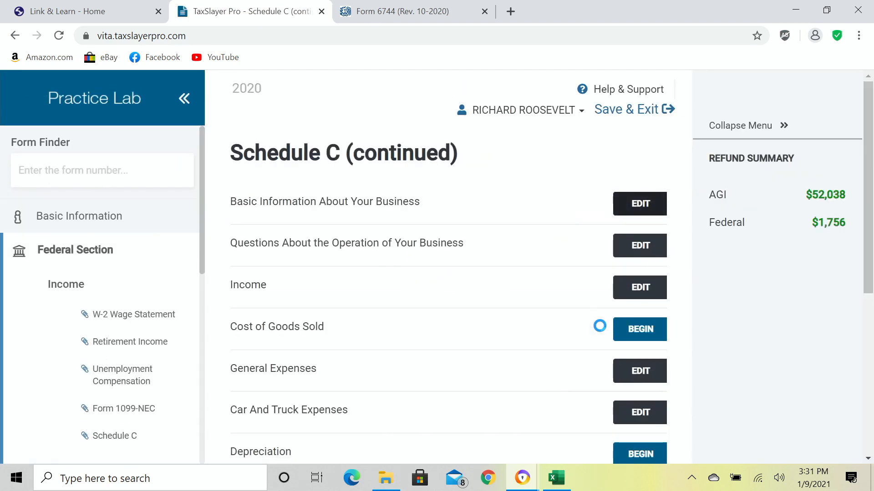
{"action": "scroll", "coordinate": [481, 348], "scroll_direction": "down", "scroll_amount": 1}
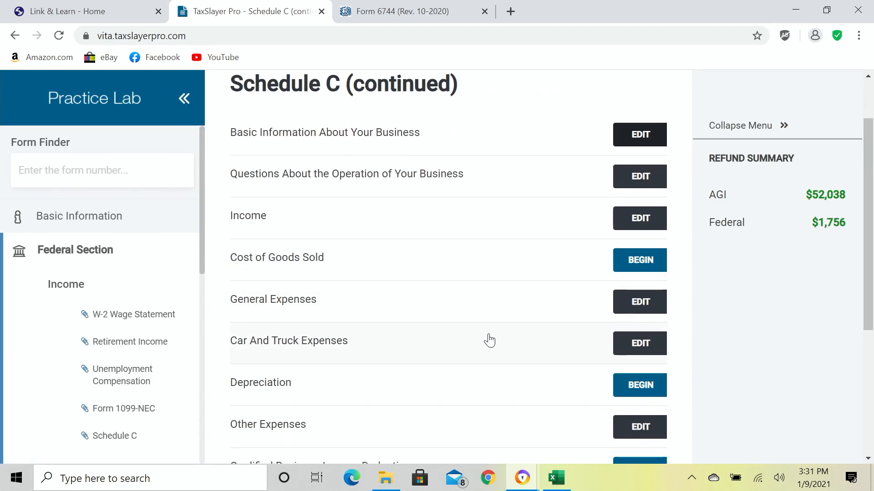
{"action": "scroll", "coordinate": [486, 339], "scroll_direction": "down", "scroll_amount": 2}
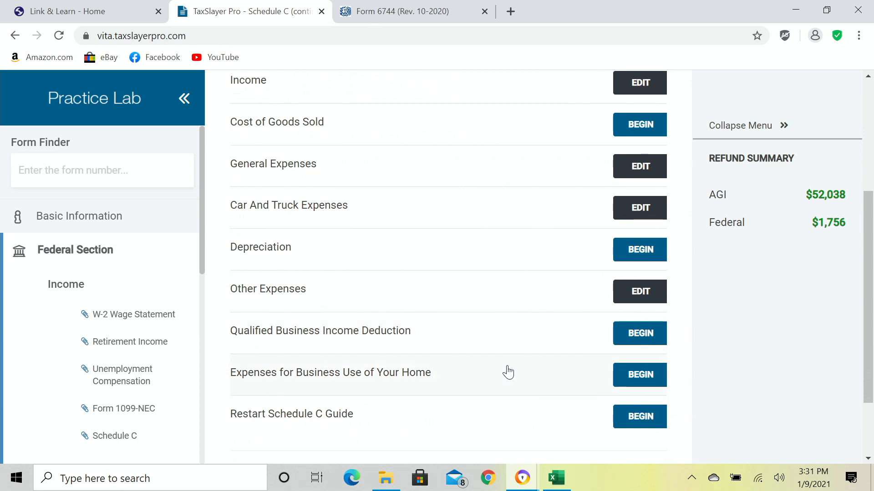
{"action": "scroll", "coordinate": [506, 371], "scroll_direction": "up", "scroll_amount": 2}
{"action": "scroll", "coordinate": [508, 371], "scroll_direction": "down", "scroll_amount": 1}
{"action": "scroll", "coordinate": [507, 371], "scroll_direction": "down", "scroll_amount": 3}
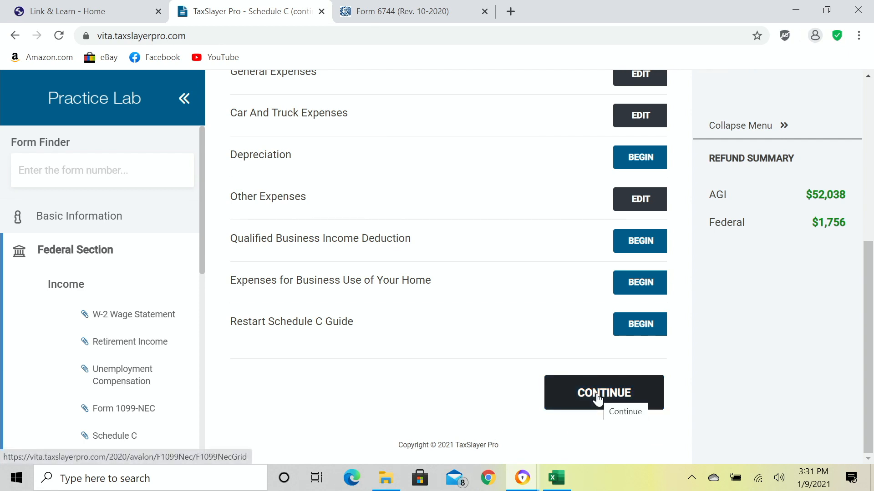
{"action": "left_click", "coordinate": [598, 399]}
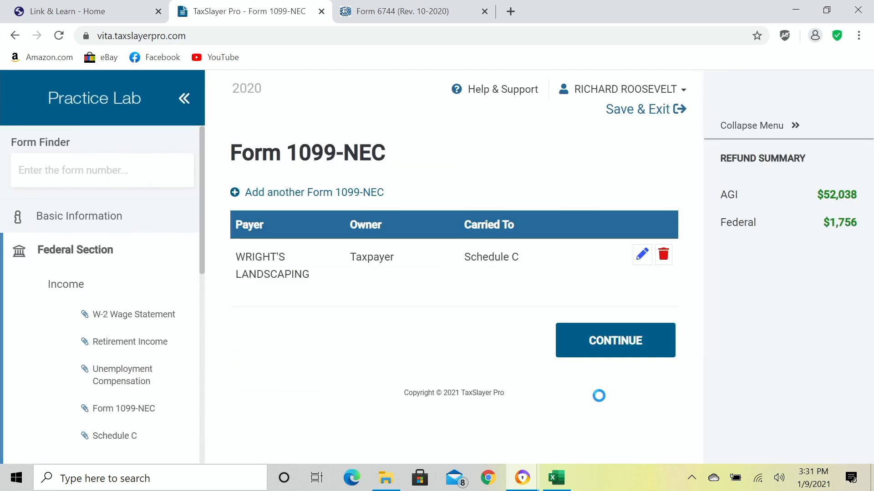
{"action": "left_click", "coordinate": [614, 342]}
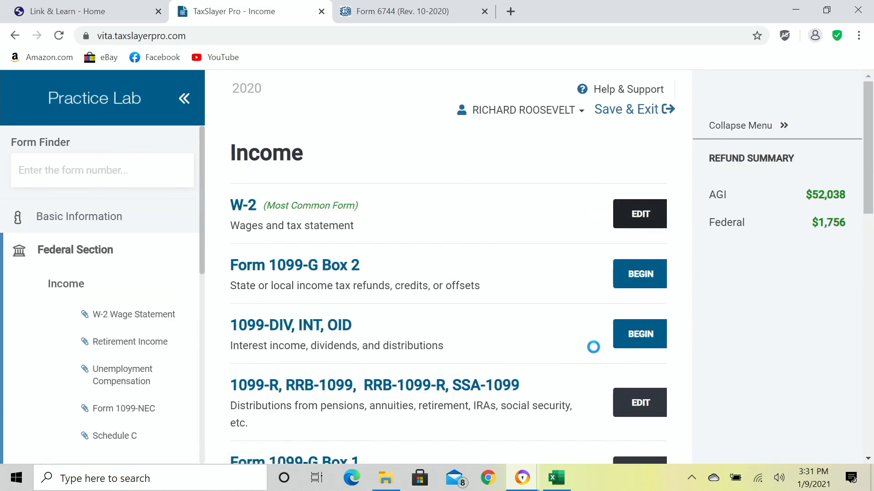
{"action": "scroll", "coordinate": [557, 346], "scroll_direction": "down", "scroll_amount": 3}
{"action": "scroll", "coordinate": [557, 346], "scroll_direction": "down", "scroll_amount": 6}
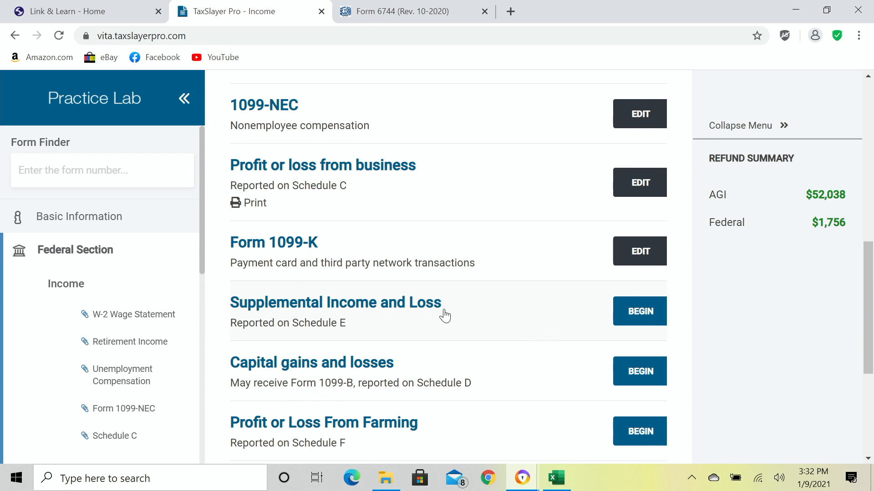
{"action": "scroll", "coordinate": [429, 316], "scroll_direction": "down", "scroll_amount": 5}
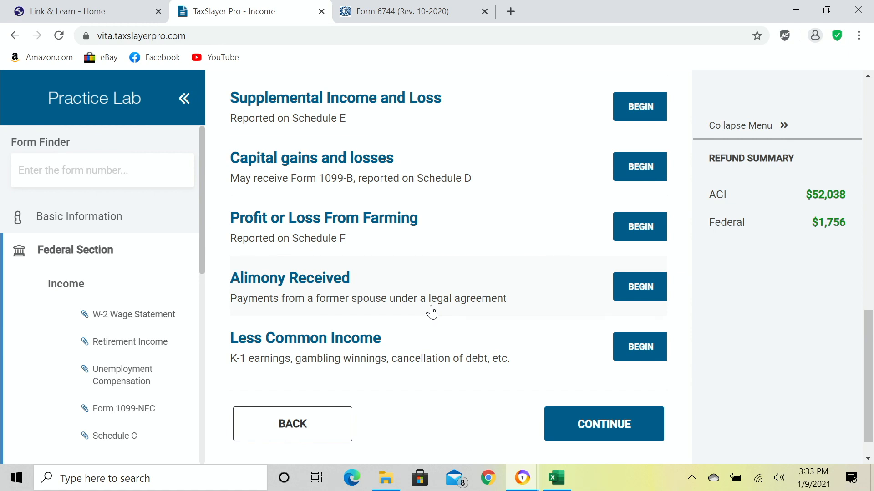
{"action": "scroll", "coordinate": [431, 312], "scroll_direction": "up", "scroll_amount": 5}
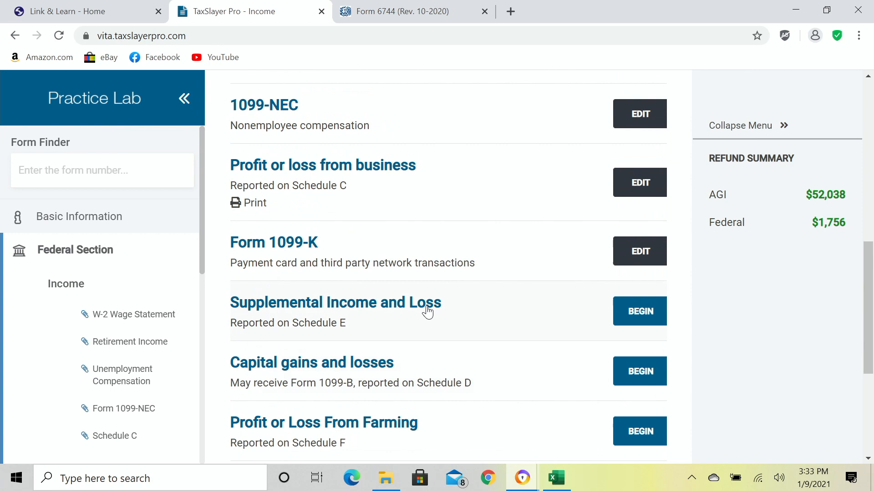
{"action": "scroll", "coordinate": [428, 312], "scroll_direction": "up", "scroll_amount": 5}
{"action": "scroll", "coordinate": [428, 312], "scroll_direction": "down", "scroll_amount": 5}
{"action": "scroll", "coordinate": [427, 311], "scroll_direction": "down", "scroll_amount": 5}
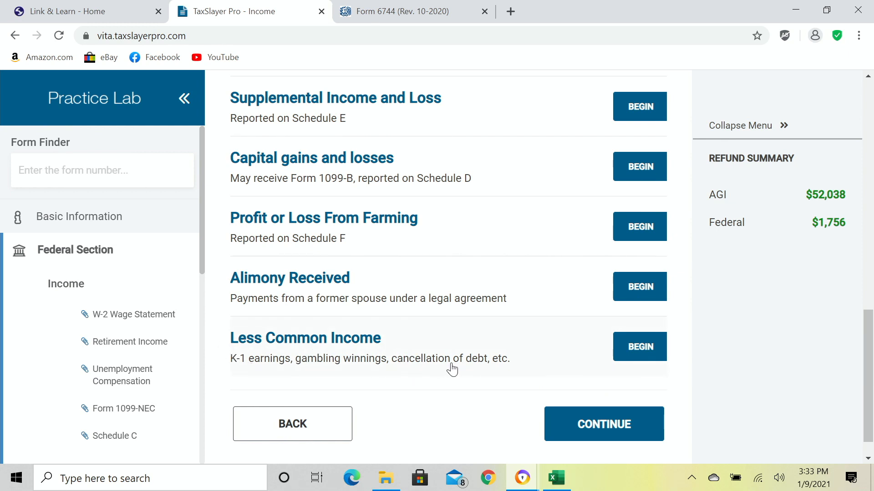
Open Less Common Income and begin Cancellation of Debt 1099-C, 982.
{"action": "left_click", "coordinate": [646, 354]}
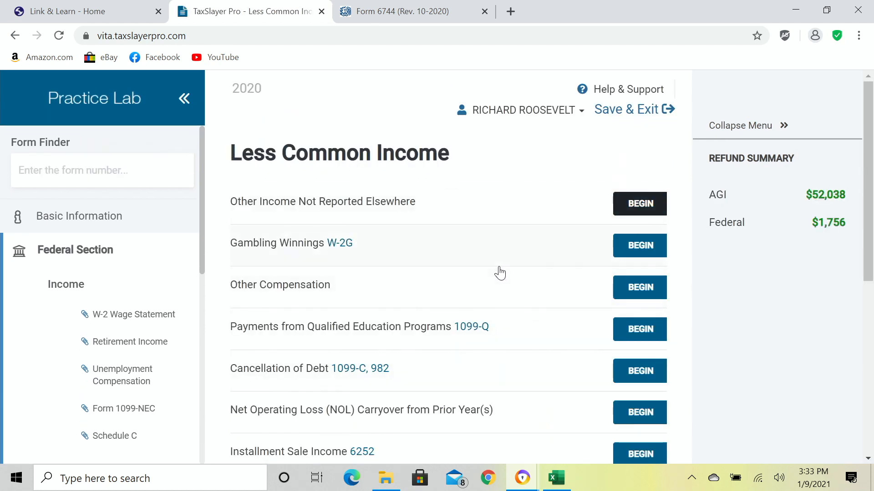
{"action": "scroll", "coordinate": [500, 272], "scroll_direction": "down", "scroll_amount": 1}
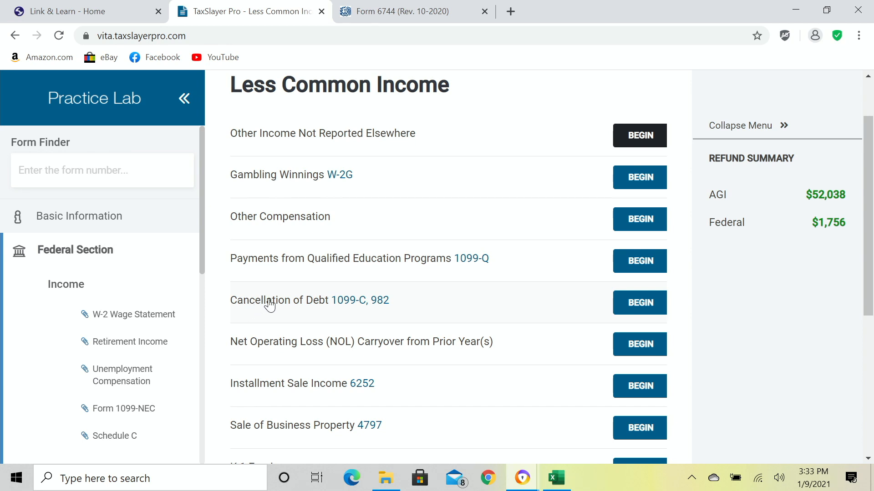
{"action": "left_click", "coordinate": [643, 302]}
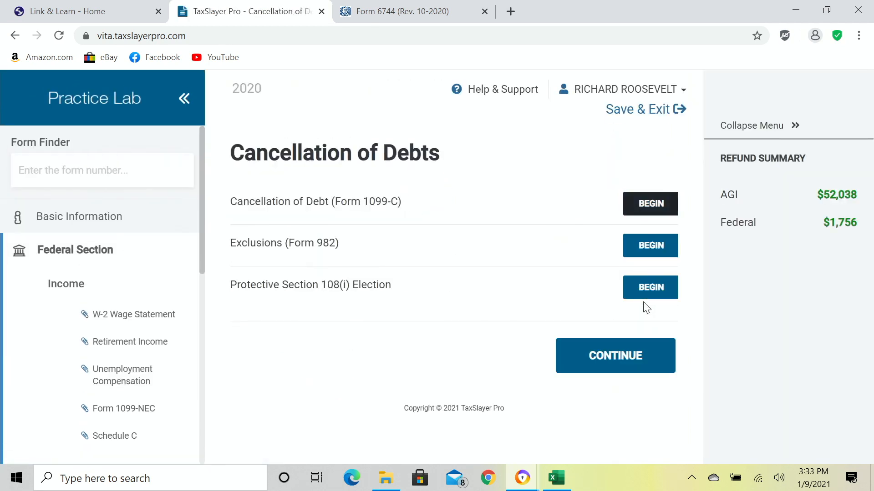
Start a new Form 1099-C and enter ESSEX BANK as the creditor name.
{"action": "left_click", "coordinate": [652, 206]}
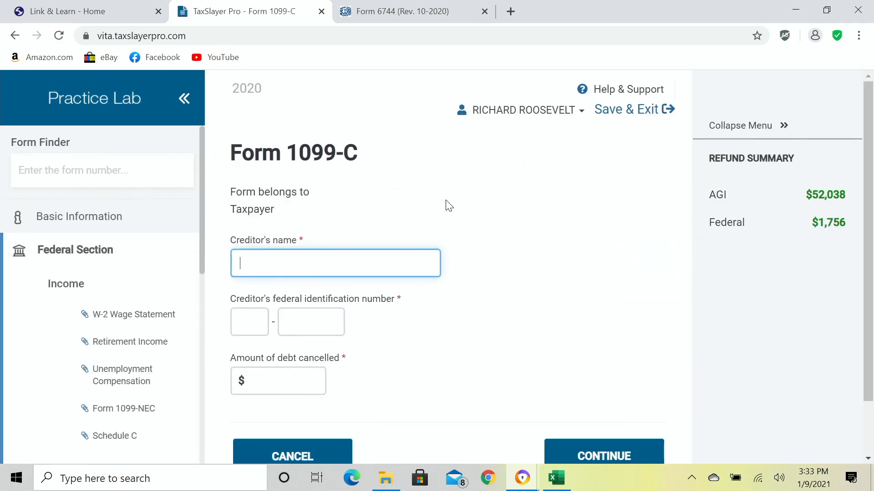
{"action": "scroll", "coordinate": [448, 205], "scroll_direction": "down", "scroll_amount": 1}
{"action": "scroll", "coordinate": [449, 206], "scroll_direction": "down", "scroll_amount": 1}
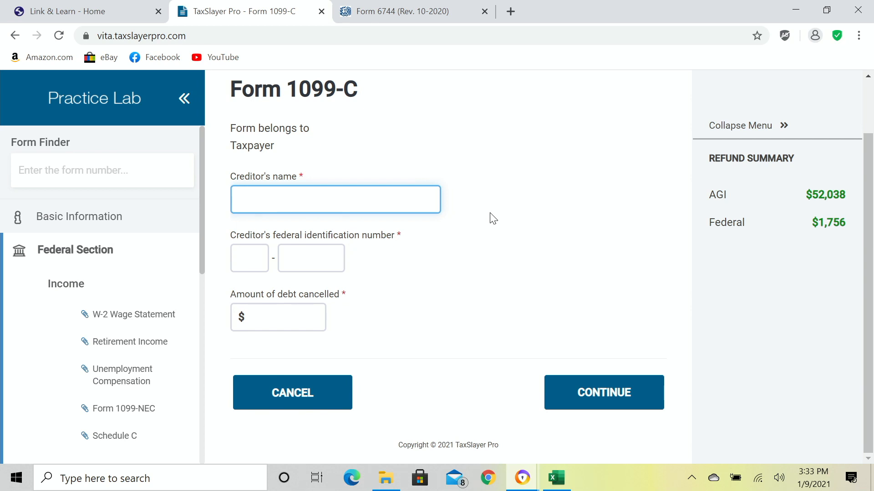
{"action": "type", "text": "ESSEX BANK"}
Enter the creditor's EIN and $775 of cancelled debt, then save the form.
{"action": "key", "text": "Tab"}
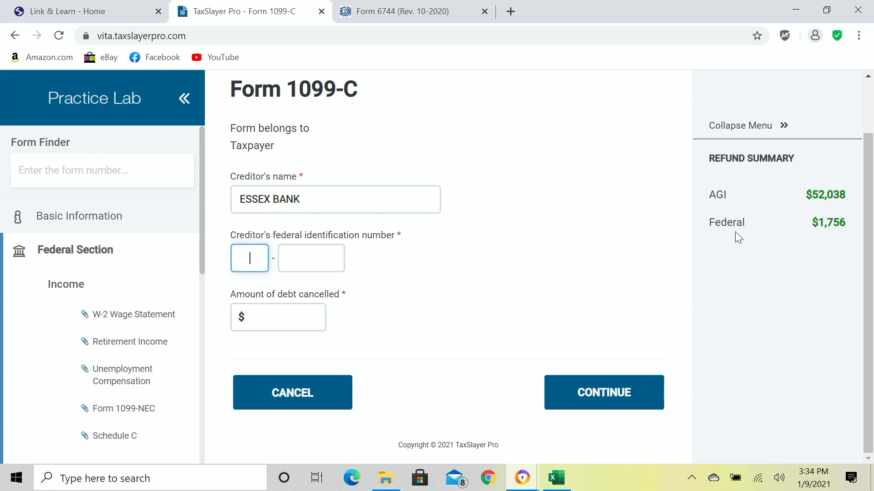
{"action": "type", "text": "40-"}
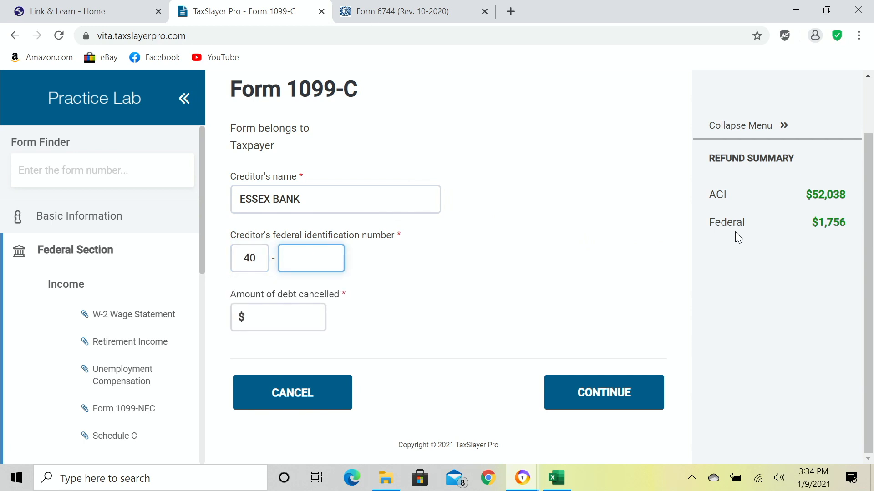
{"action": "type", "text": "200"}
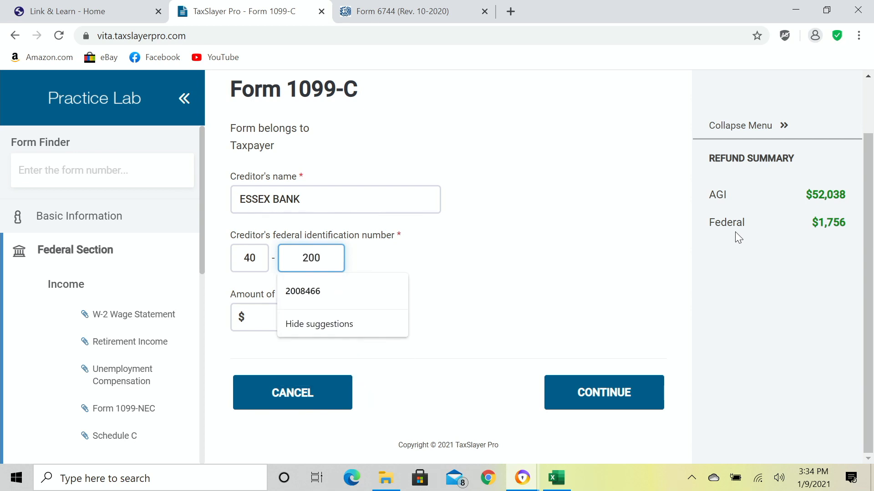
{"action": "type", "text": "8466"}
{"action": "key", "text": "Tab"}
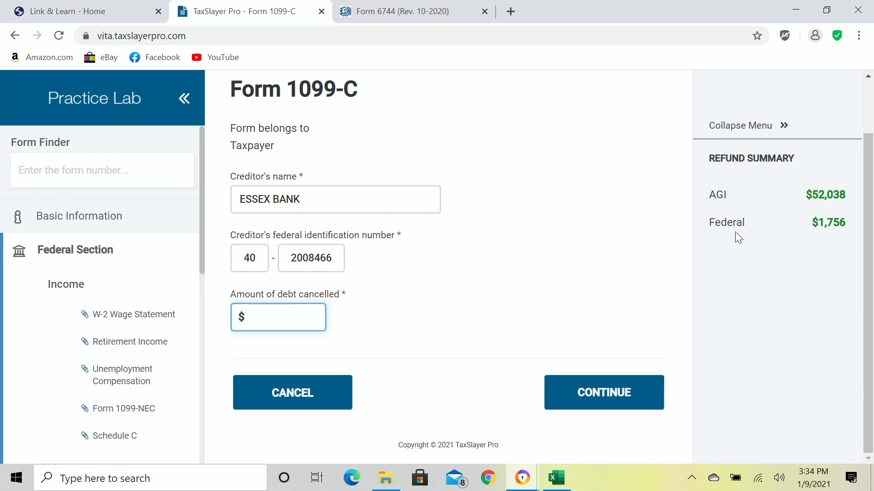
{"action": "type", "text": "775"}
{"action": "key", "text": "Tab"}
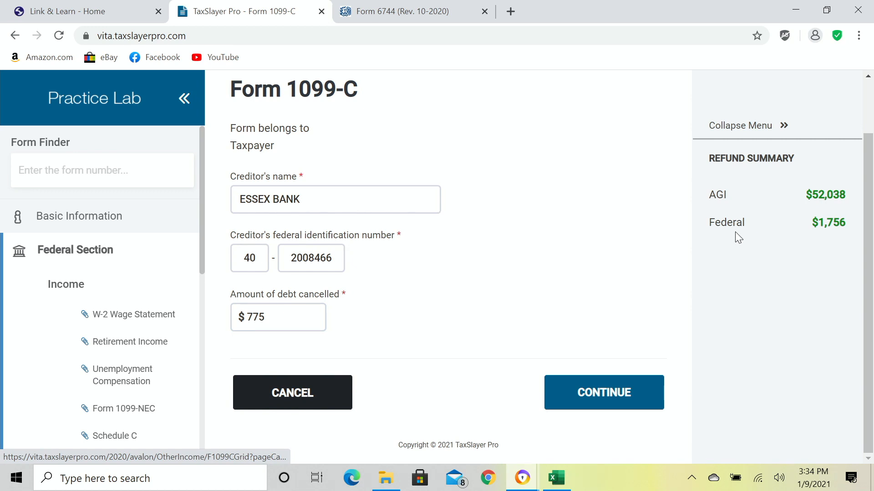
{"action": "left_click", "coordinate": [584, 397]}
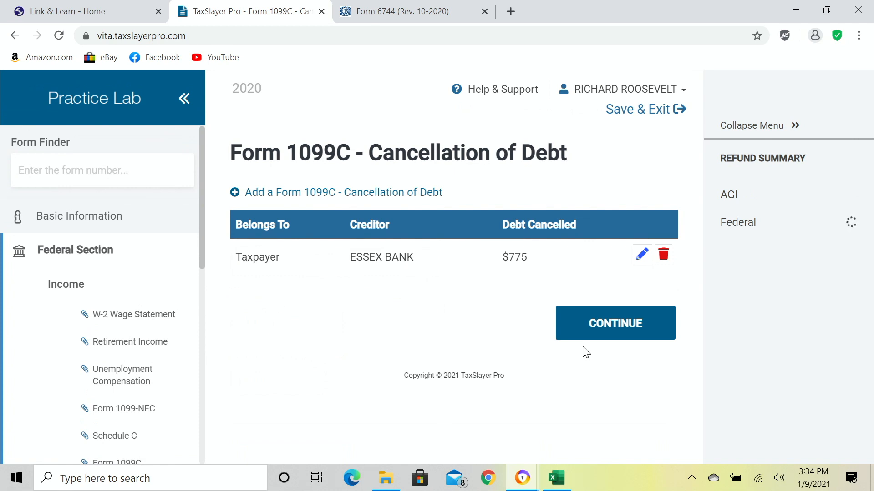
{"action": "left_click", "coordinate": [598, 325]}
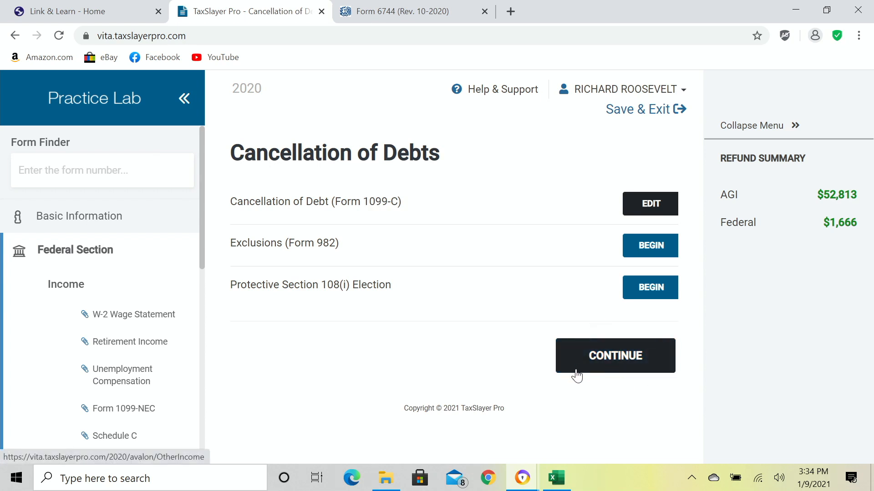
Continue past the Cancellation of Debts and Less Common Income pages back to the Income menu.
{"action": "left_click", "coordinate": [612, 367]}
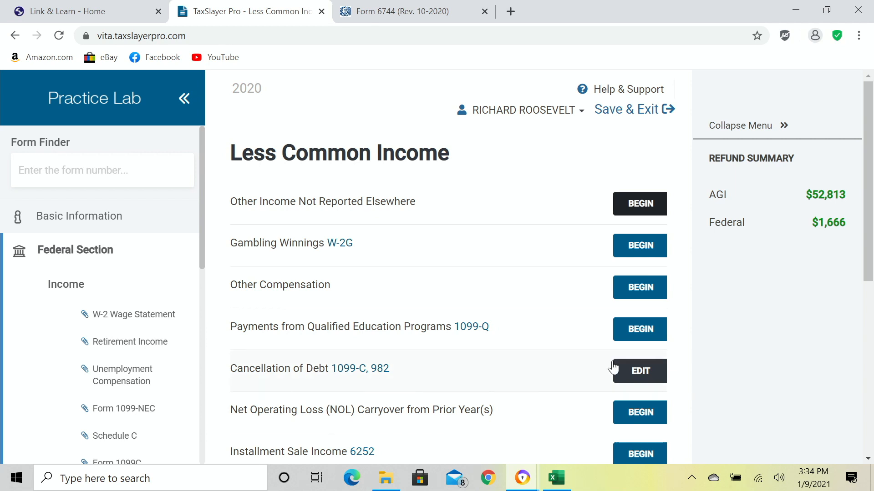
{"action": "scroll", "coordinate": [533, 327], "scroll_direction": "down", "scroll_amount": 6}
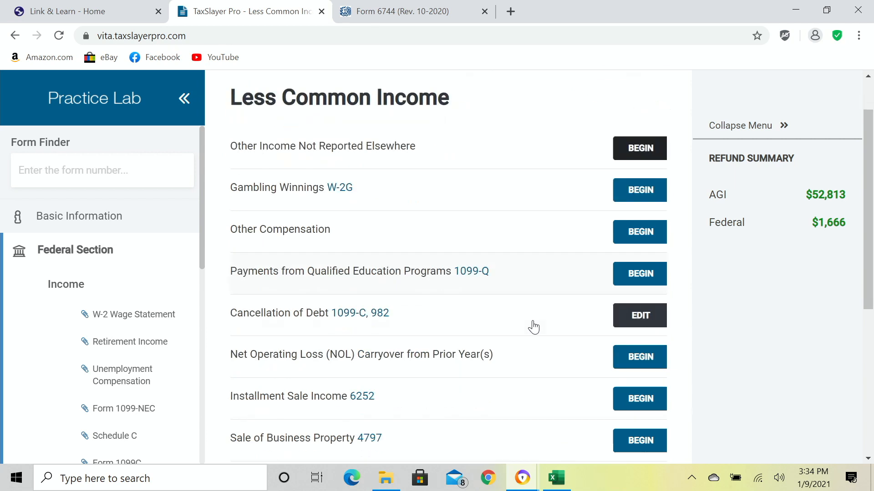
{"action": "left_click", "coordinate": [580, 393]}
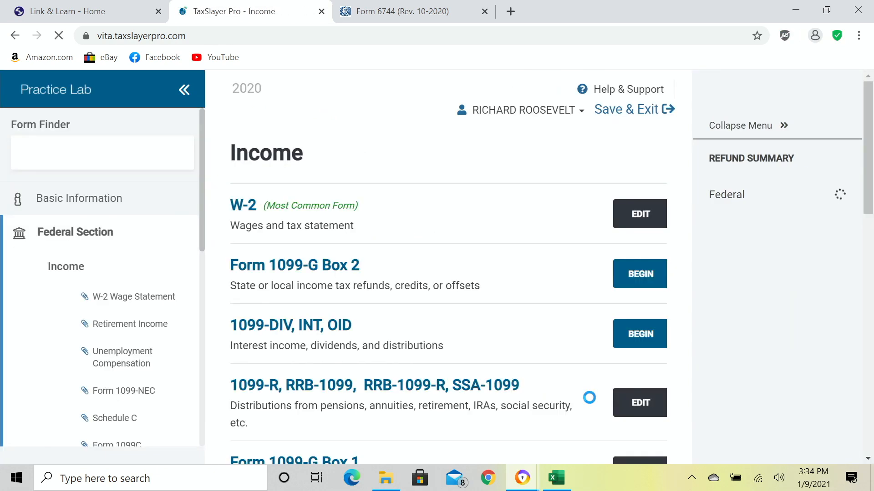
{"action": "scroll", "coordinate": [412, 359], "scroll_direction": "down", "scroll_amount": 3}
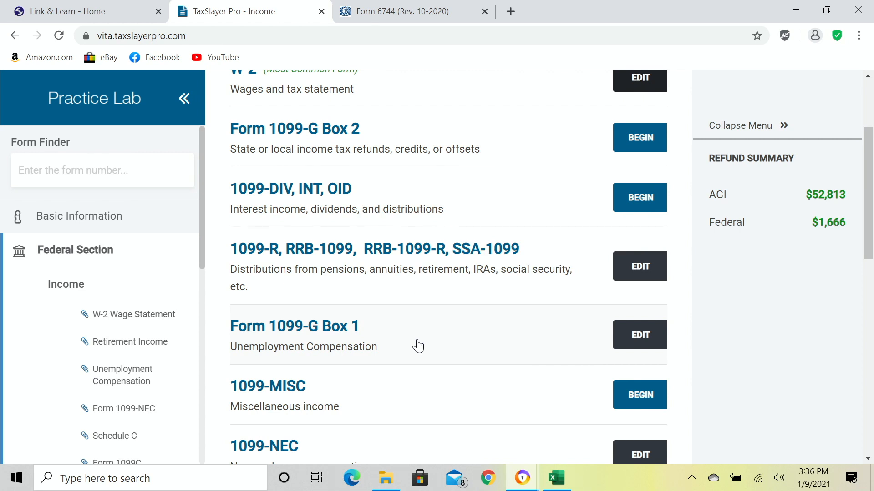
{"action": "scroll", "coordinate": [417, 345], "scroll_direction": "down", "scroll_amount": 10}
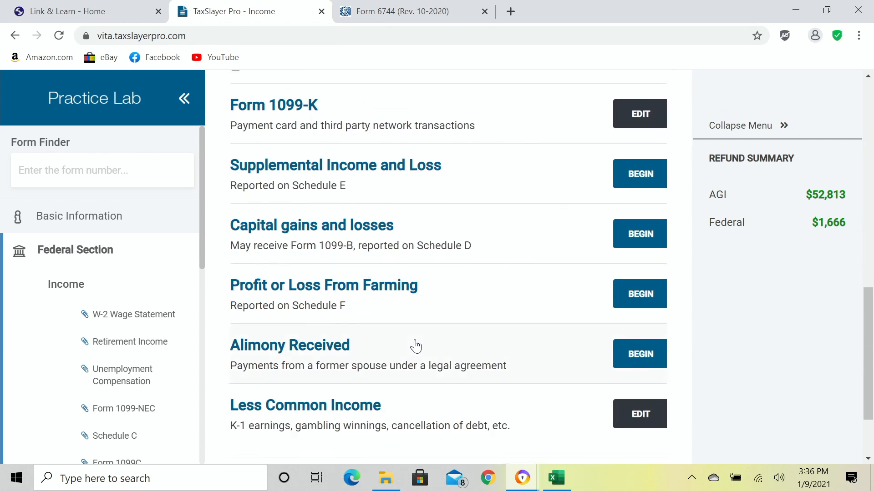
Check the Income topics list, then switch to the Form 6744 practice scenario document.
{"action": "scroll", "coordinate": [416, 347], "scroll_direction": "down", "scroll_amount": 2}
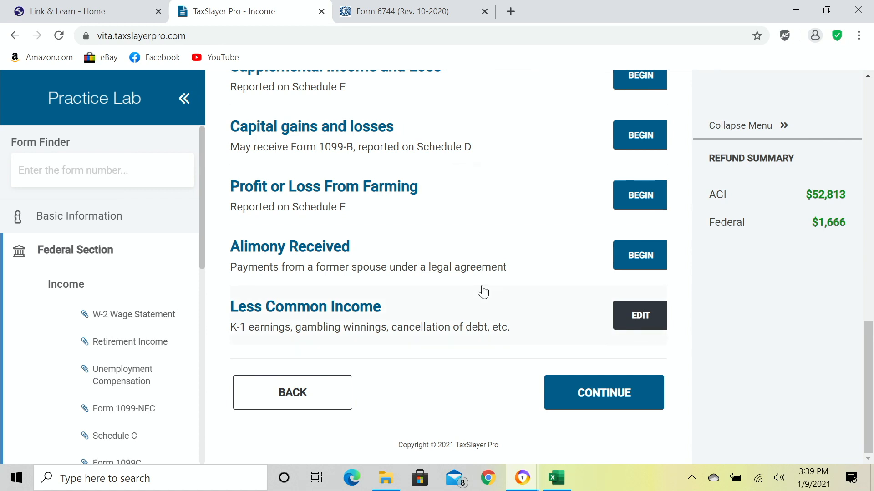
{"action": "left_click", "coordinate": [392, 13]}
Scroll the Form 6744 PDF up to the landscaping expense list on page 101.
{"action": "scroll", "coordinate": [430, 132], "scroll_direction": "up", "scroll_amount": 8}
{"action": "scroll", "coordinate": [432, 132], "scroll_direction": "up", "scroll_amount": 10}
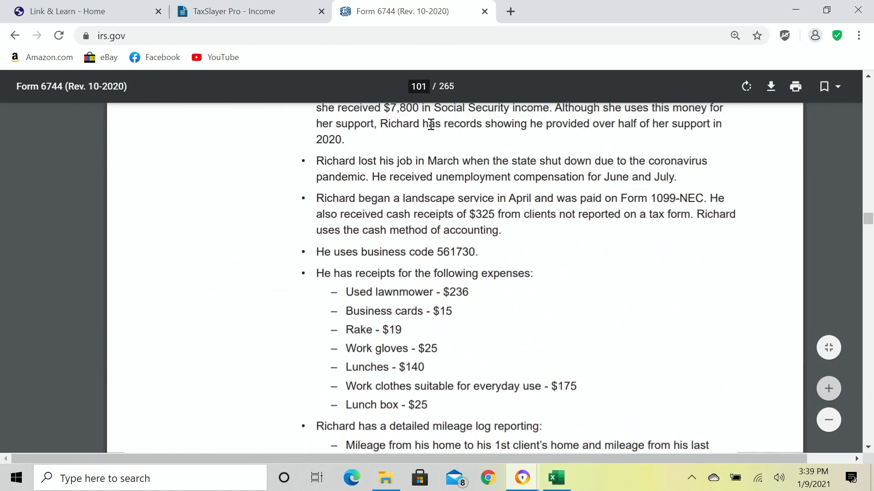